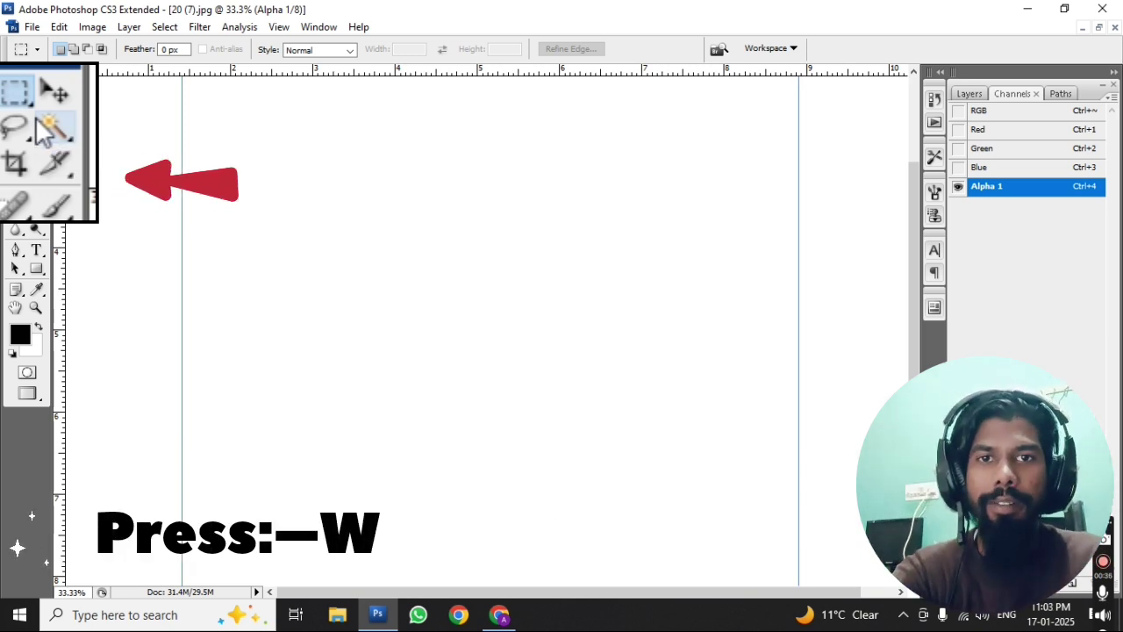
Activate the Quick Selection tool and make the RGB composite channel visible together with Alpha 1.
key("w")
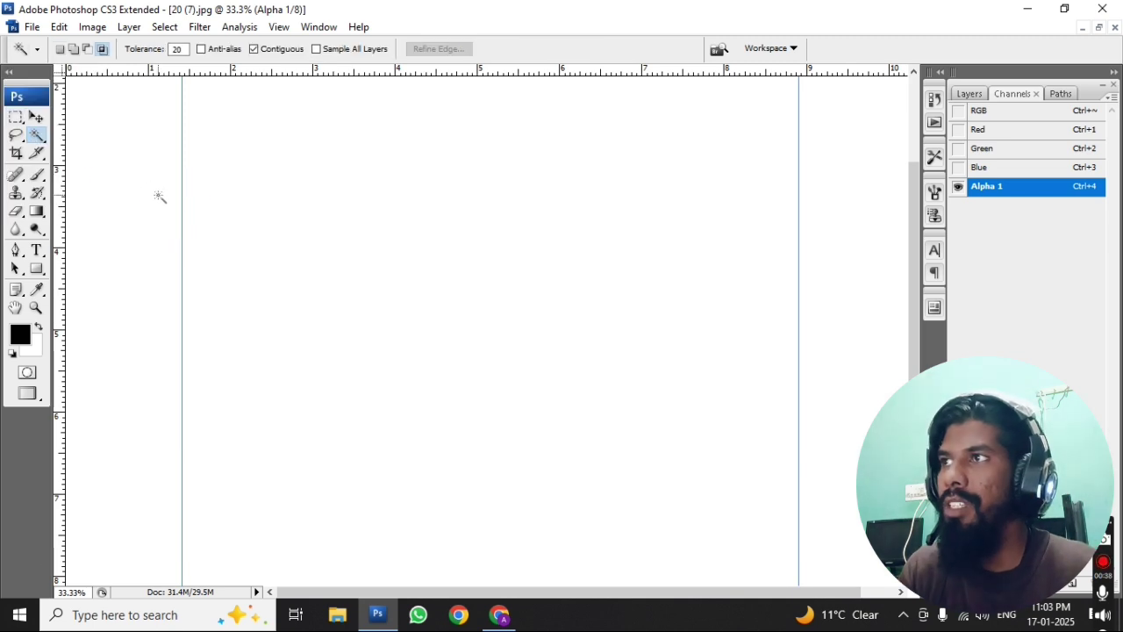
right_click(36, 138)
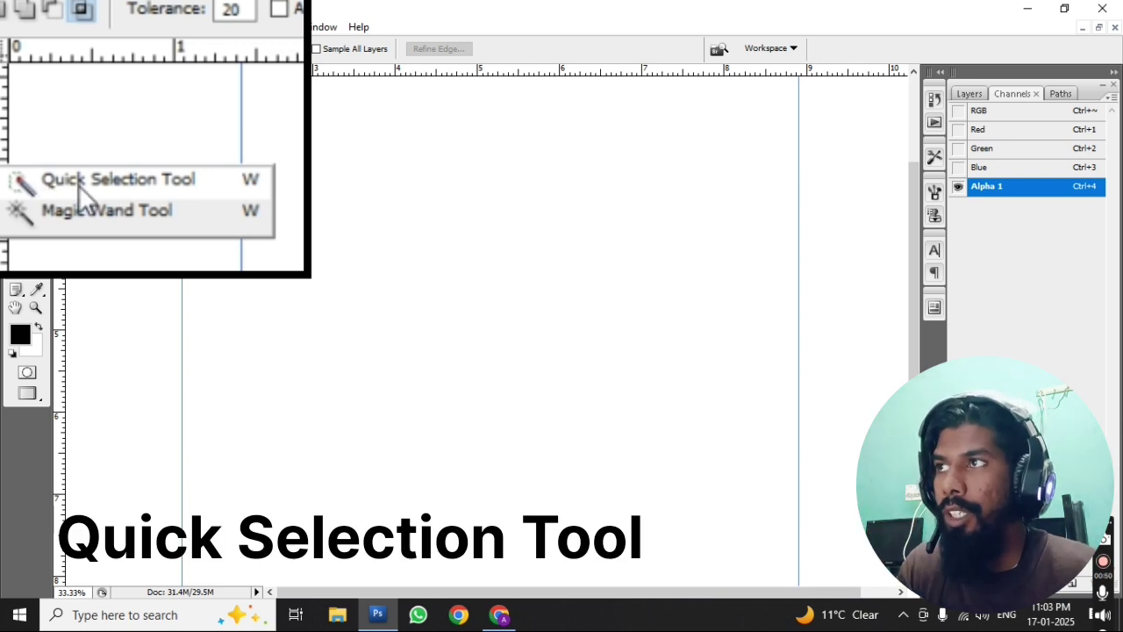
left_click(99, 134)
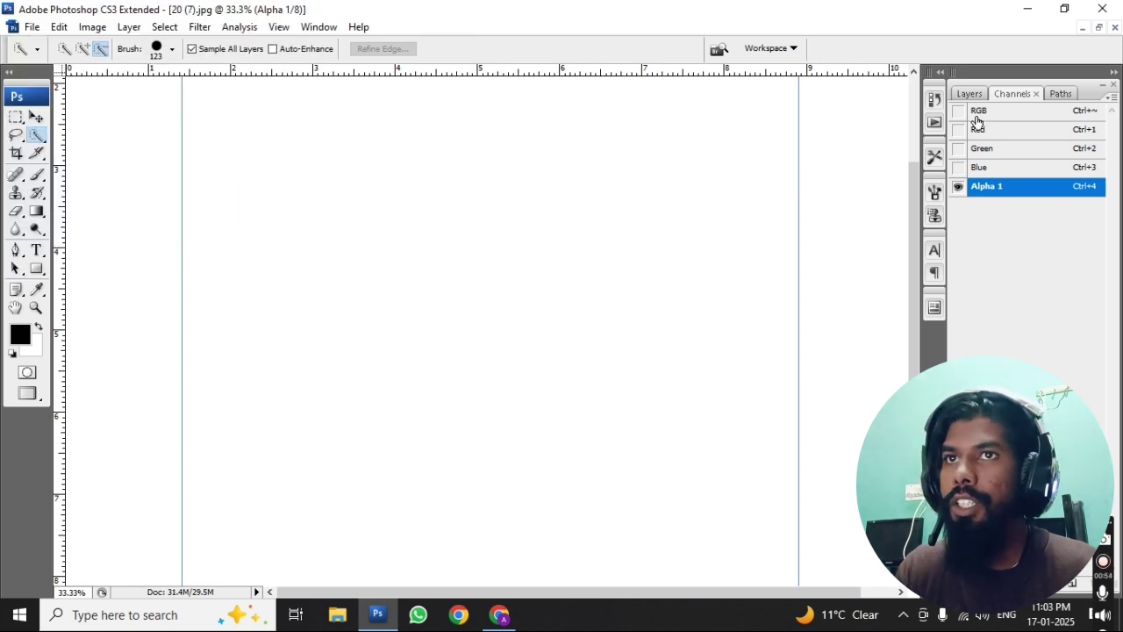
left_click(958, 112)
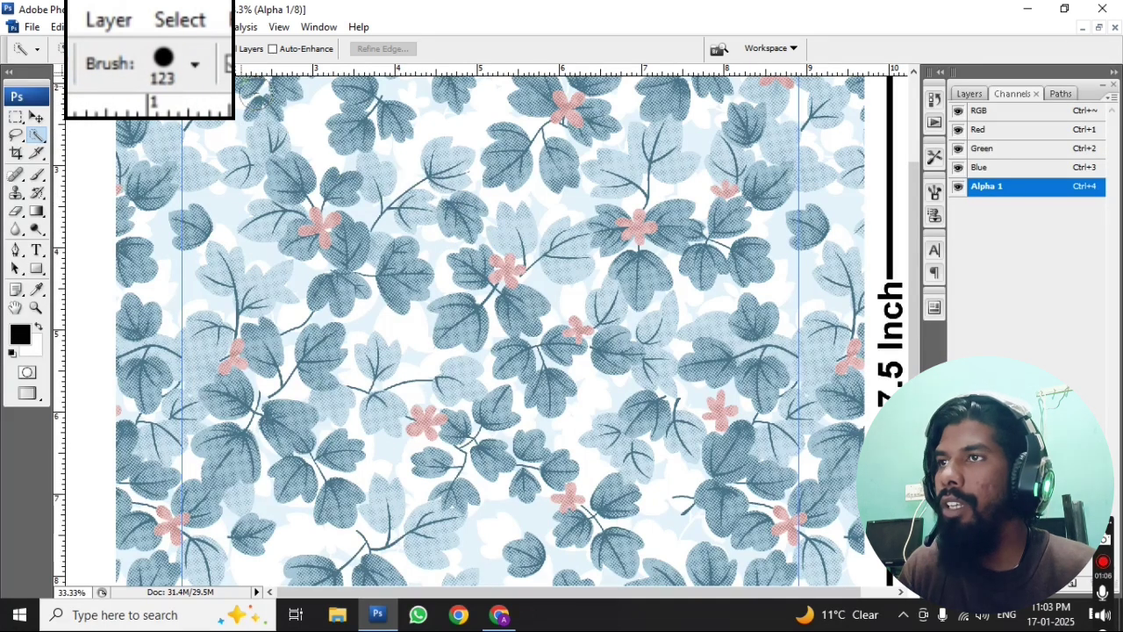
Set the Quick Selection brush diameter to 50 px.
left_click(195, 66)
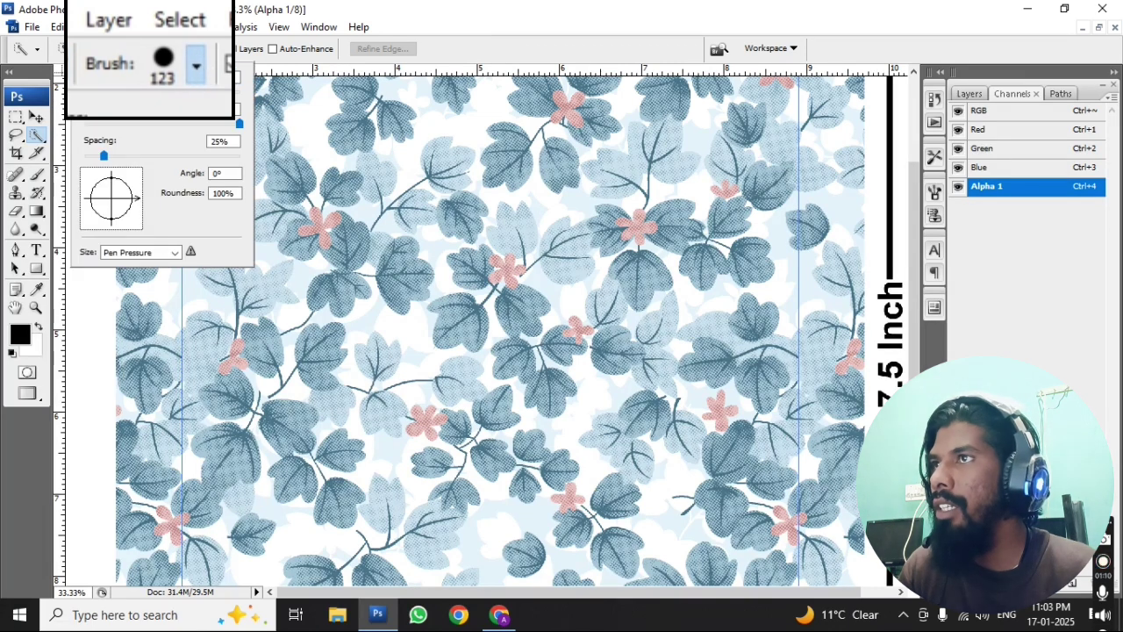
left_click(662, 233)
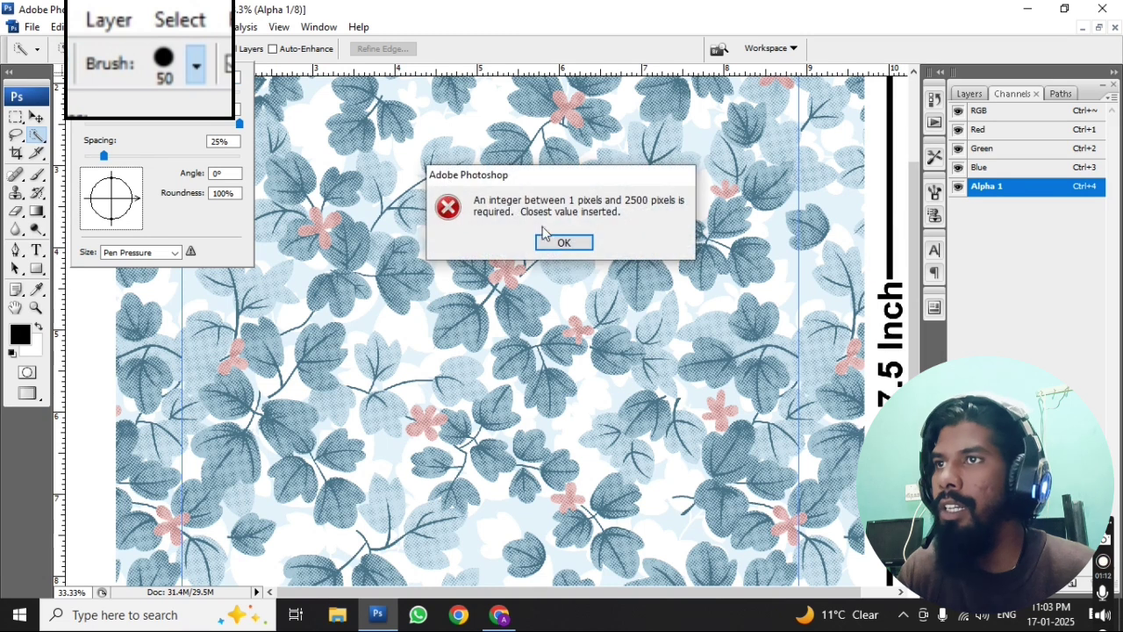
left_click(566, 240)
Brush a new quick selection around the pale leaf and over the displayed Alpha 1 channel.
left_click_drag(419, 183, 517, 265)
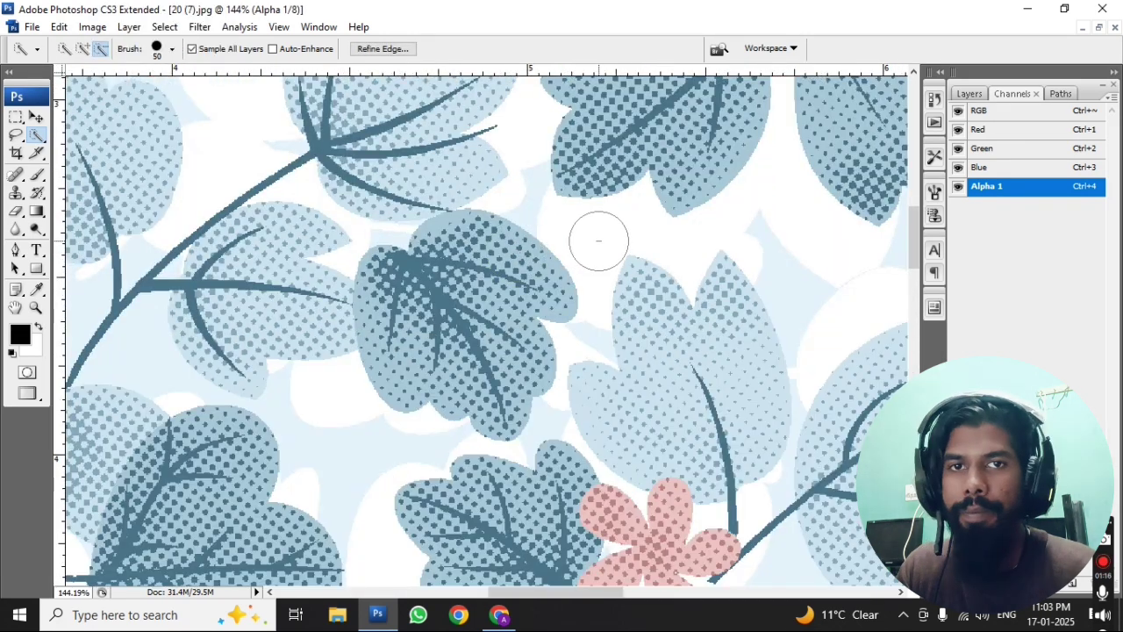
left_click_drag(496, 163, 736, 438)
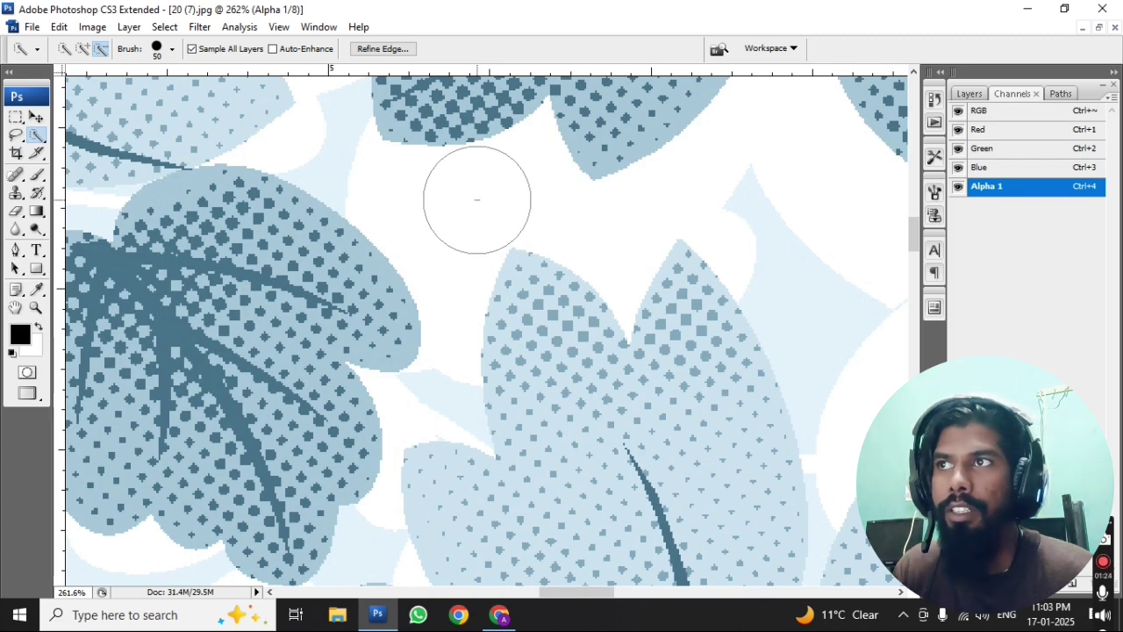
left_click(64, 48)
mouse_move(433, 201)
left_mouse_down()
mouse_move(477, 193)
mouse_move(581, 246)
mouse_move(579, 230)
mouse_move(602, 238)
mouse_move(632, 226)
mouse_move(412, 198)
mouse_move(491, 276)
mouse_move(663, 263)
mouse_move(720, 199)
mouse_move(677, 163)
mouse_move(547, 158)
mouse_move(501, 220)
mouse_move(500, 265)
mouse_move(615, 311)
mouse_move(732, 284)
left_mouse_up()
key("ctrl+4")
mouse_move(766, 200)
left_mouse_down()
mouse_move(706, 153)
mouse_move(583, 118)
mouse_move(442, 140)
mouse_move(361, 214)
mouse_move(478, 321)
mouse_move(516, 374)
mouse_move(625, 422)
mouse_move(751, 432)
mouse_move(788, 394)
mouse_move(448, 427)
mouse_move(317, 327)
mouse_move(328, 246)
left_mouse_up()
Turn on Auto-Enhance, return the Quick Selection tool to new-selection mode and clear the current selection.
left_click(273, 49)
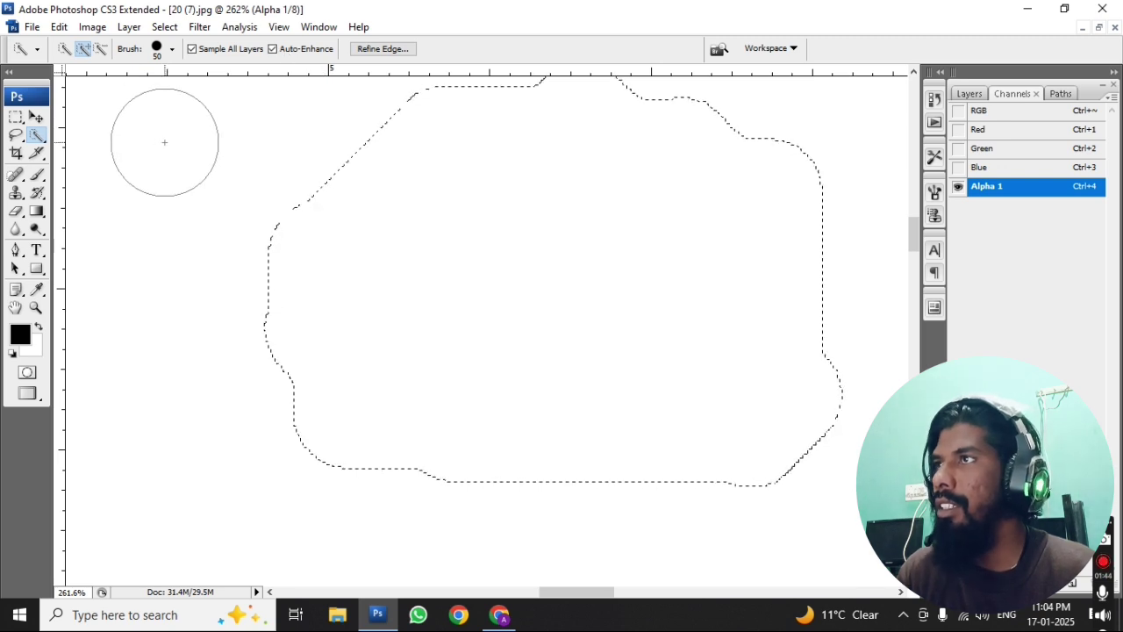
left_click(65, 48)
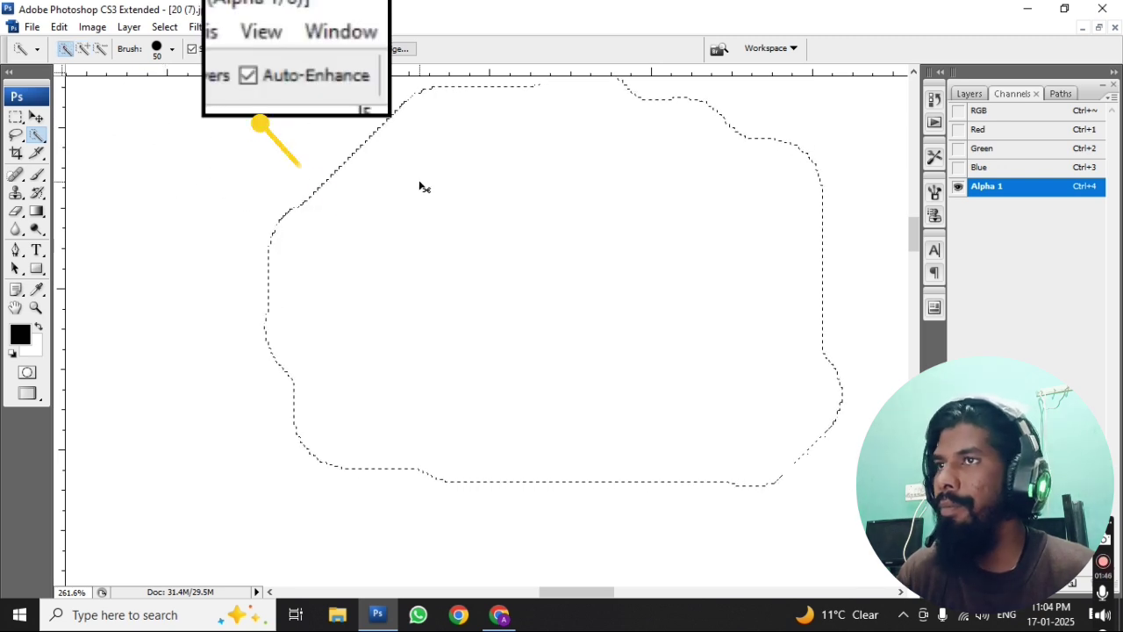
key("ctrl+d")
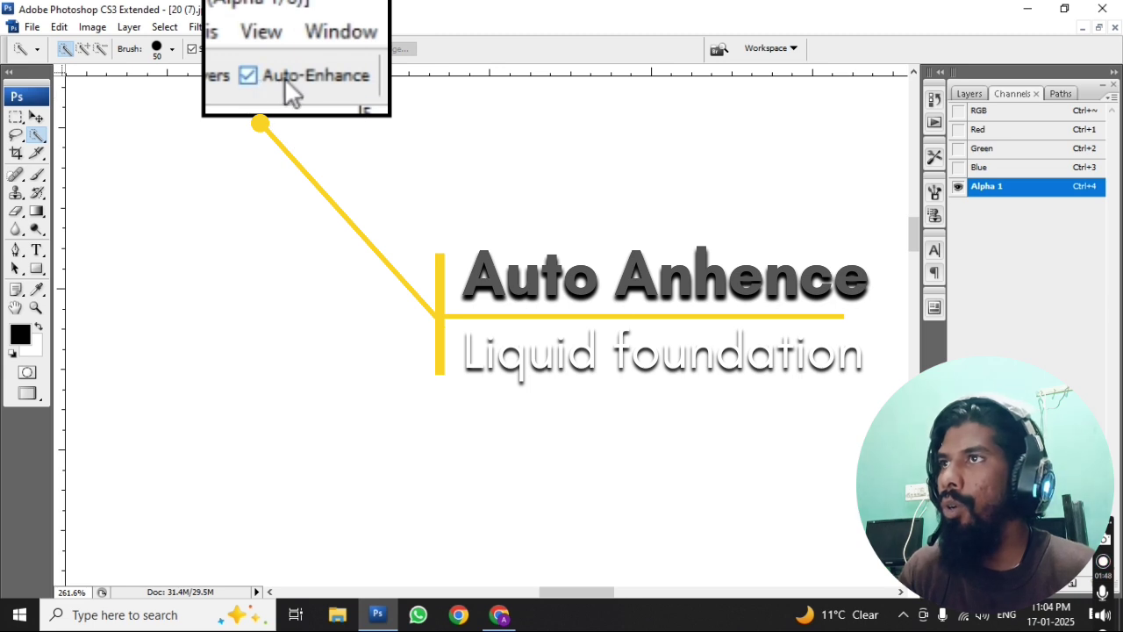
key("b")
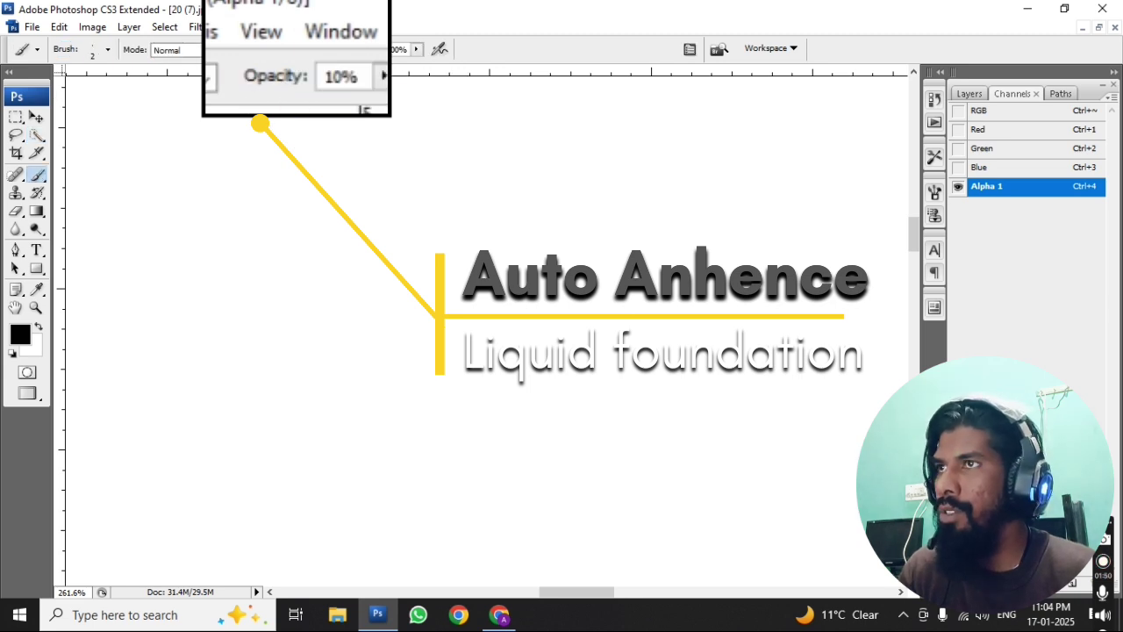
key("q")
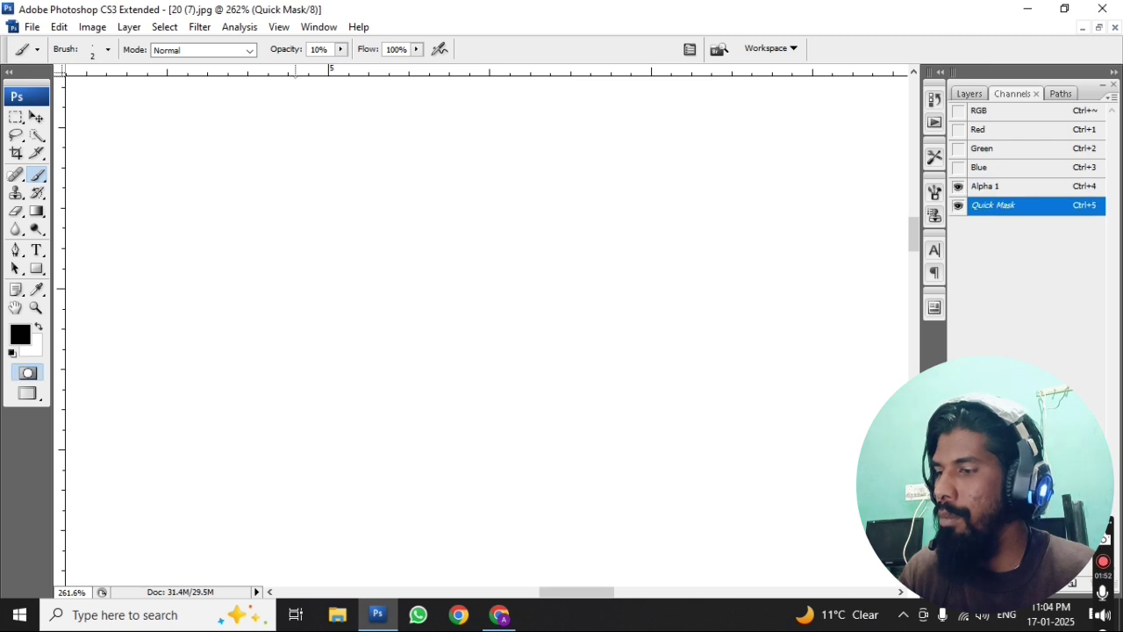
key("q")
key("w")
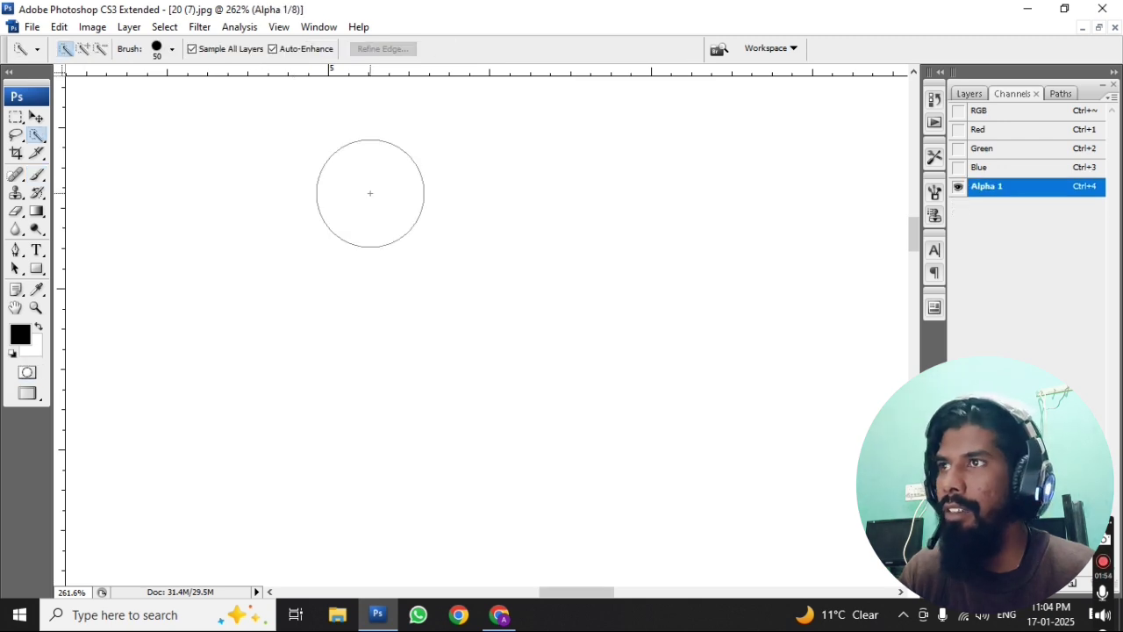
Turn off Sample All Layers and quick-select the white background above the pale leaf on the RGB channel.
key("grave")
left_click(611, 259)
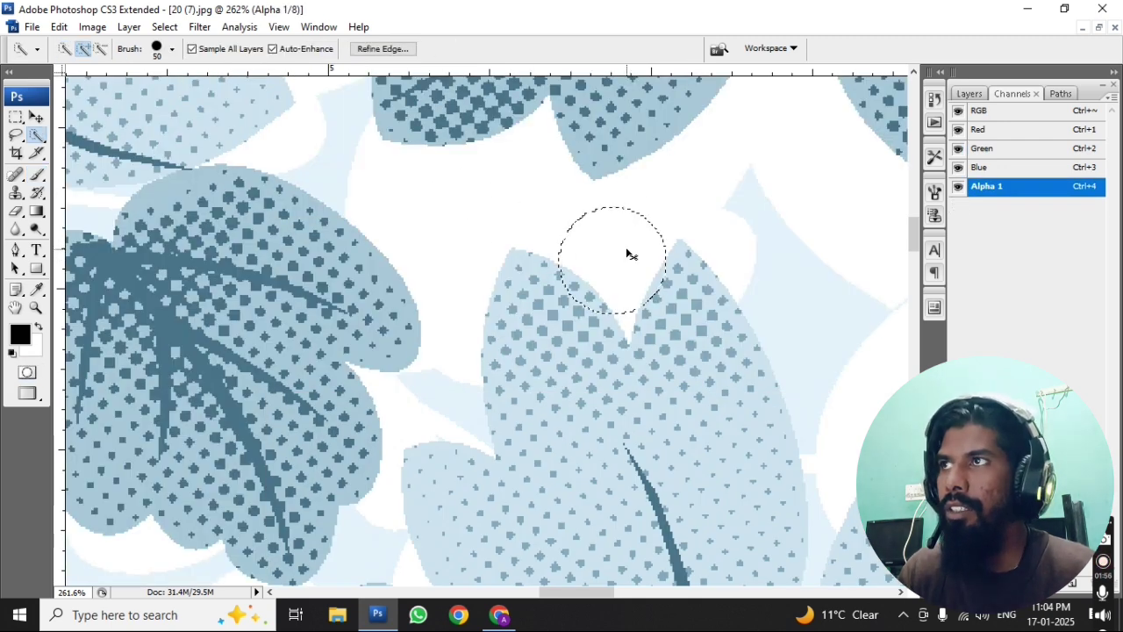
key("ctrl+d")
left_click(192, 48)
left_click(502, 214)
left_click(1009, 116)
left_click(527, 191)
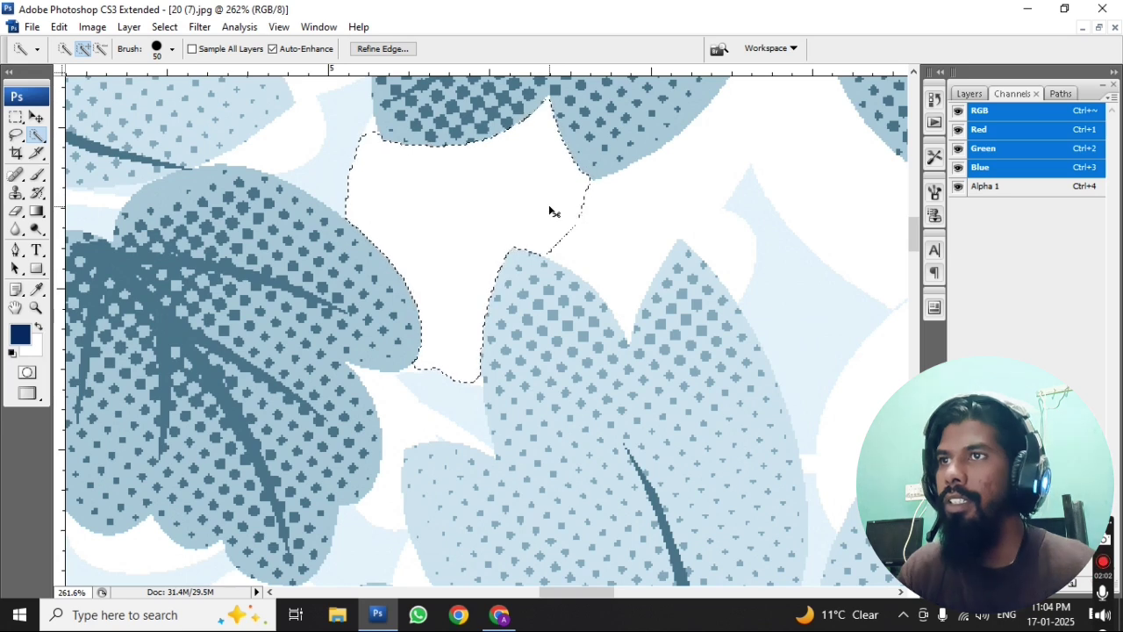
Extend the quick selection through the connected white background around the neighbouring leaves.
key("ctrl+minus")
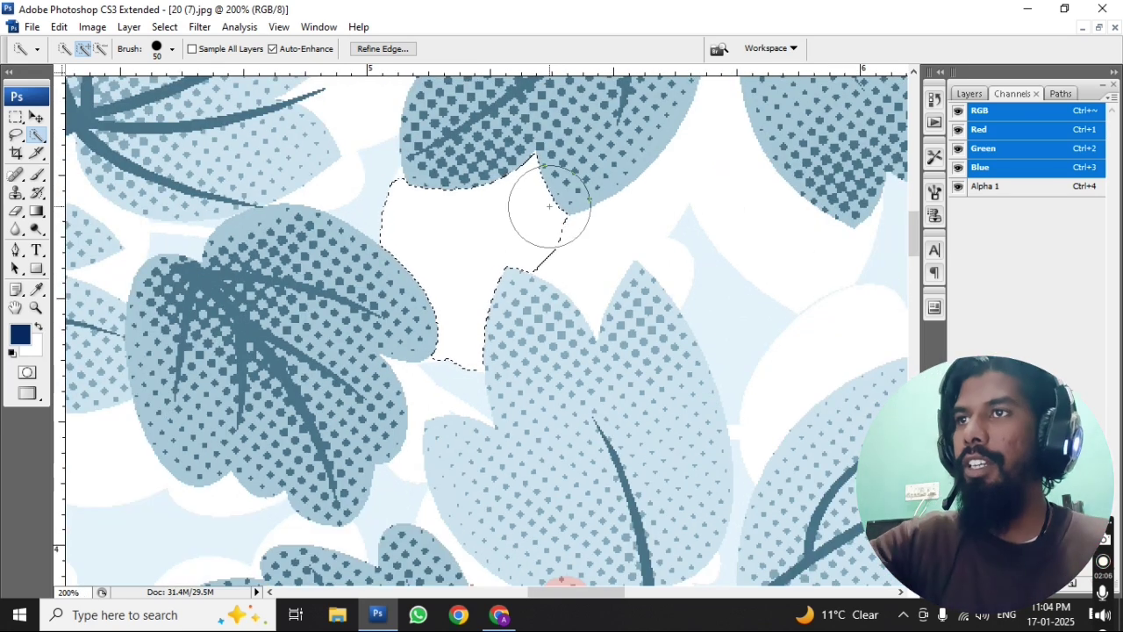
left_click(585, 246)
left_click_drag(668, 208, 549, 263)
left_click(589, 238)
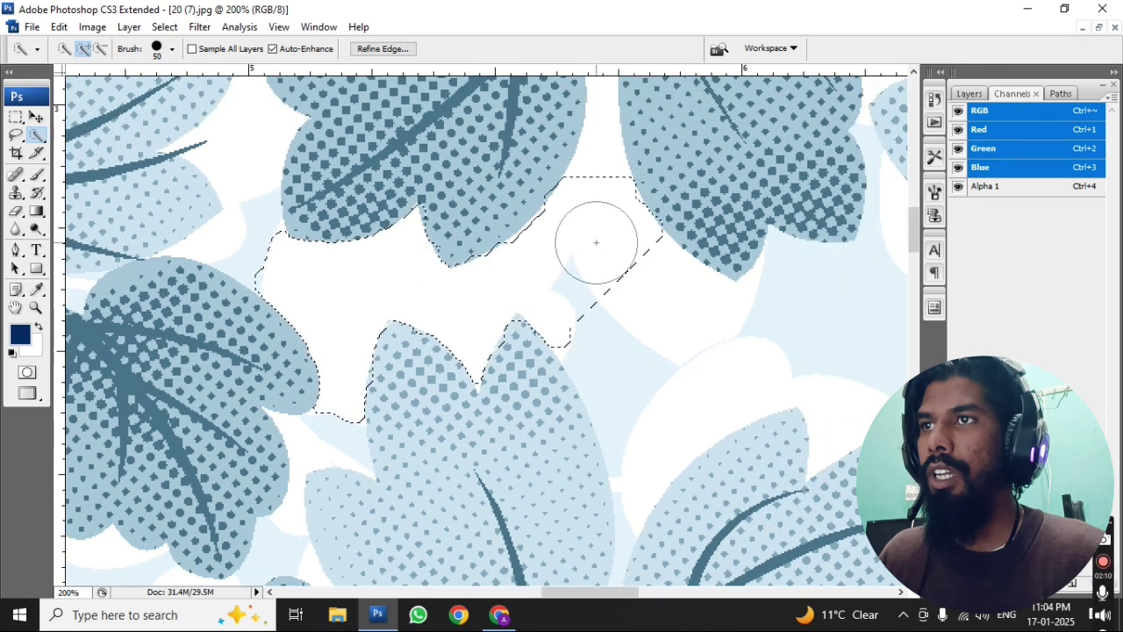
left_click_drag(603, 226, 594, 359)
left_click_drag(597, 188, 592, 319)
left_click_drag(377, 158, 791, 280)
left_click_drag(580, 276, 604, 276)
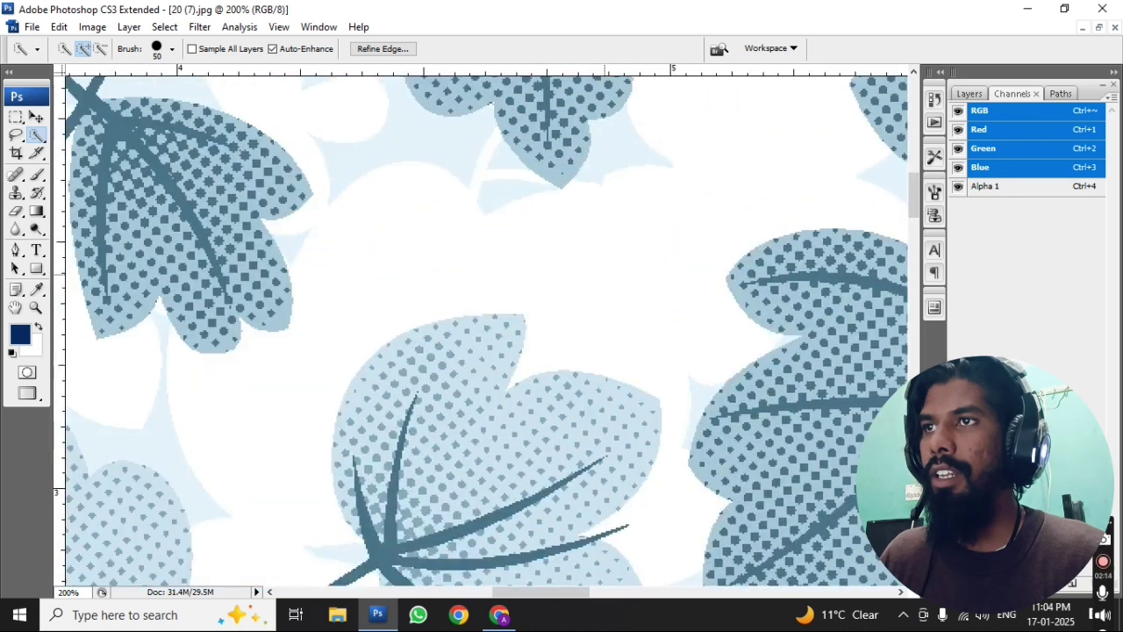
key("ctrl+minus")
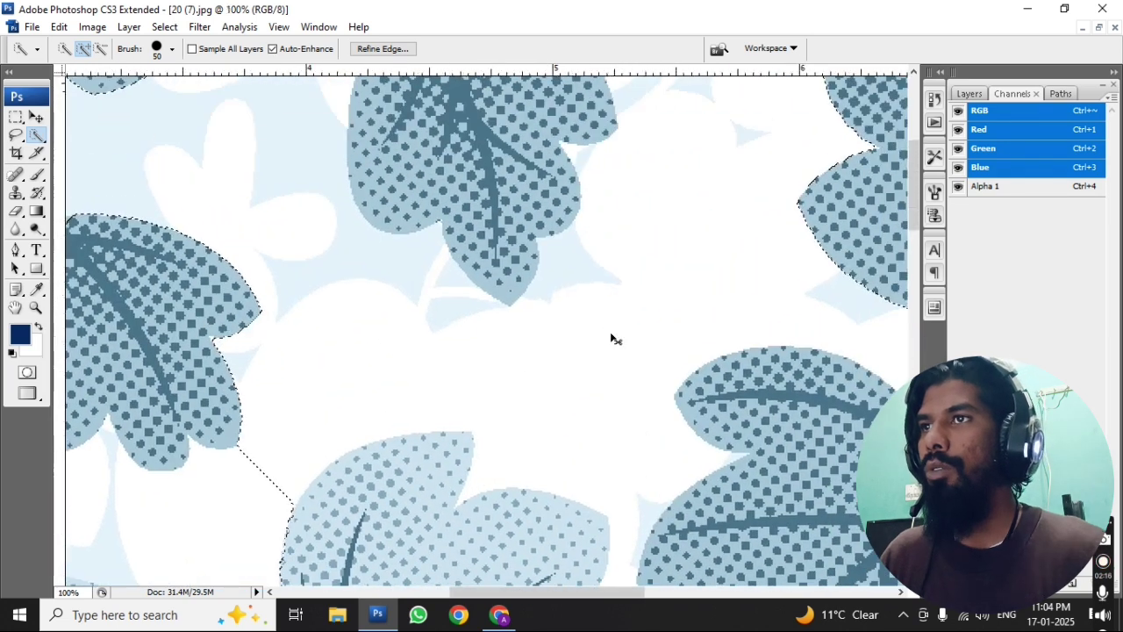
key("ctrl+minus")
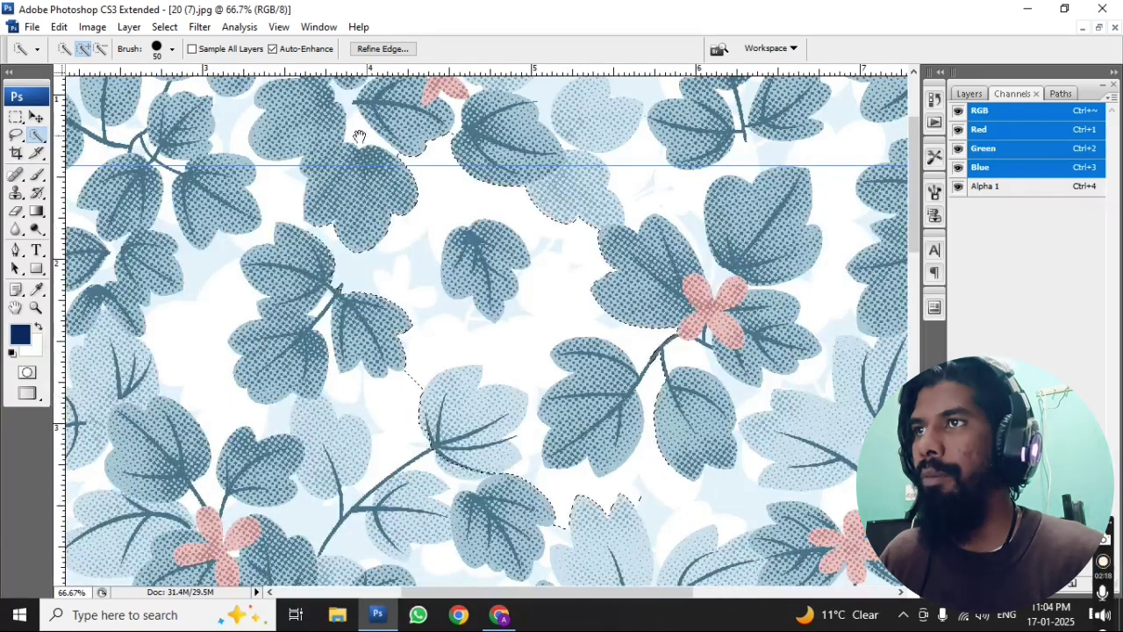
left_click_drag(315, 109, 585, 397)
mouse_move(364, 542)
left_mouse_down()
mouse_move(578, 263)
mouse_move(615, 296)
mouse_move(582, 295)
mouse_move(534, 269)
mouse_move(579, 412)
left_mouse_up()
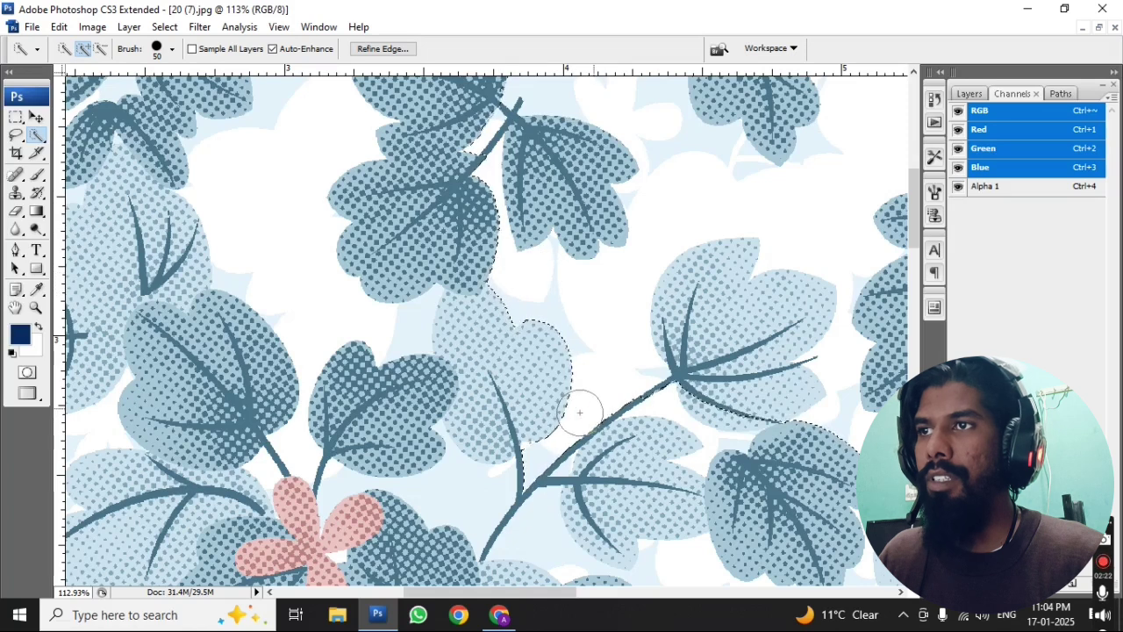
left_click_drag(777, 436, 595, 396)
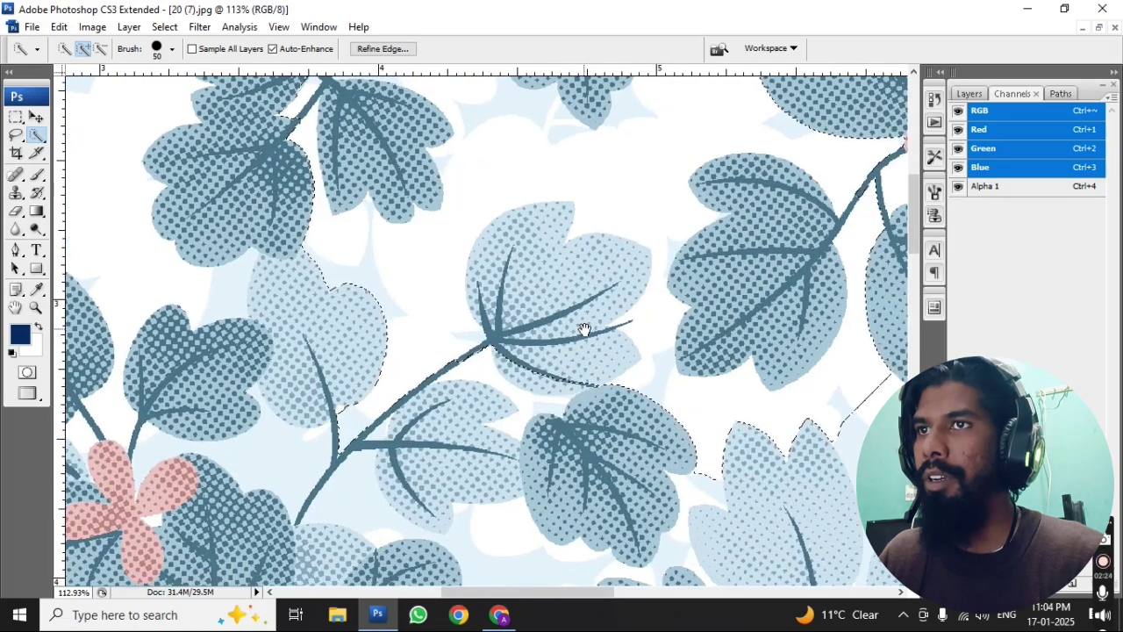
left_click_drag(667, 440, 509, 409)
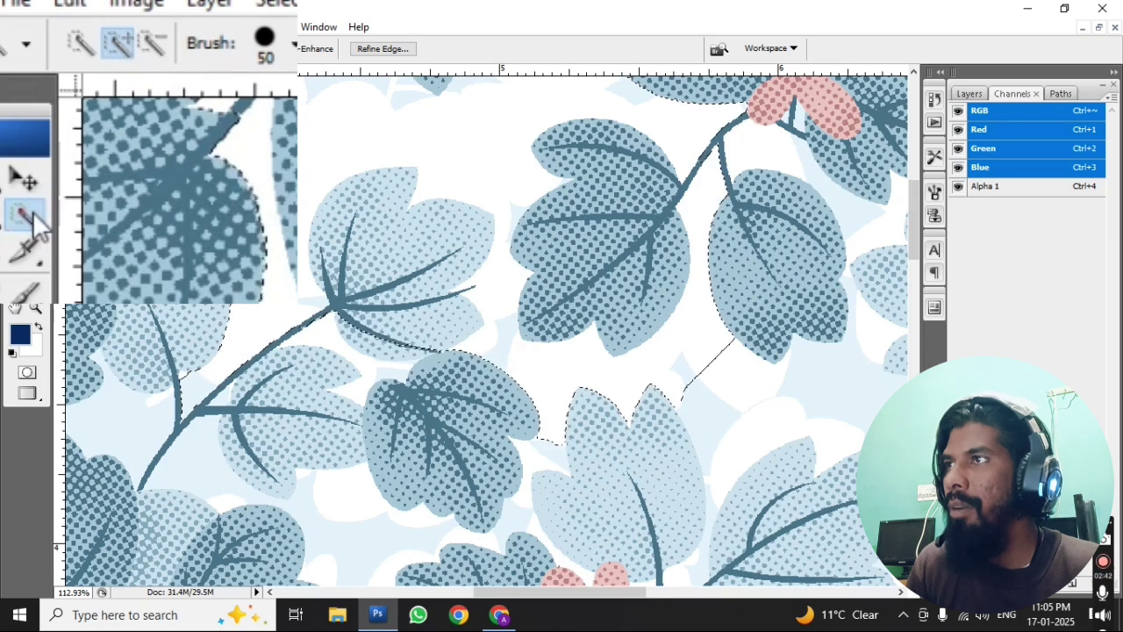
Intersect the selection with the white background above the pale leaf using the Magic Wand, and deselect it.
left_click(35, 220)
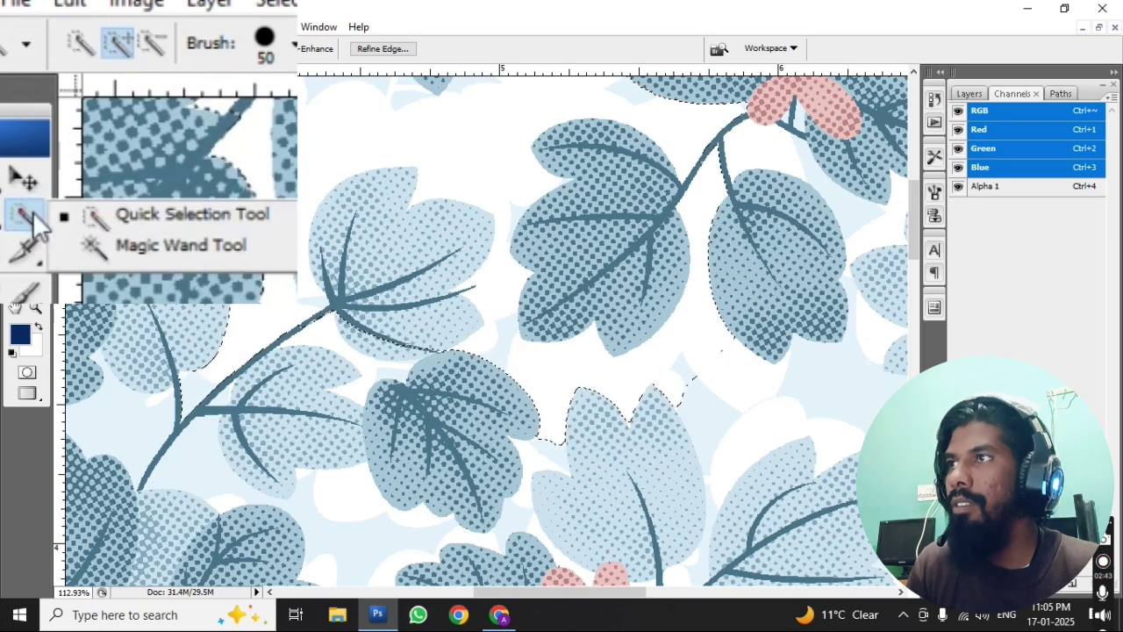
left_click(140, 255)
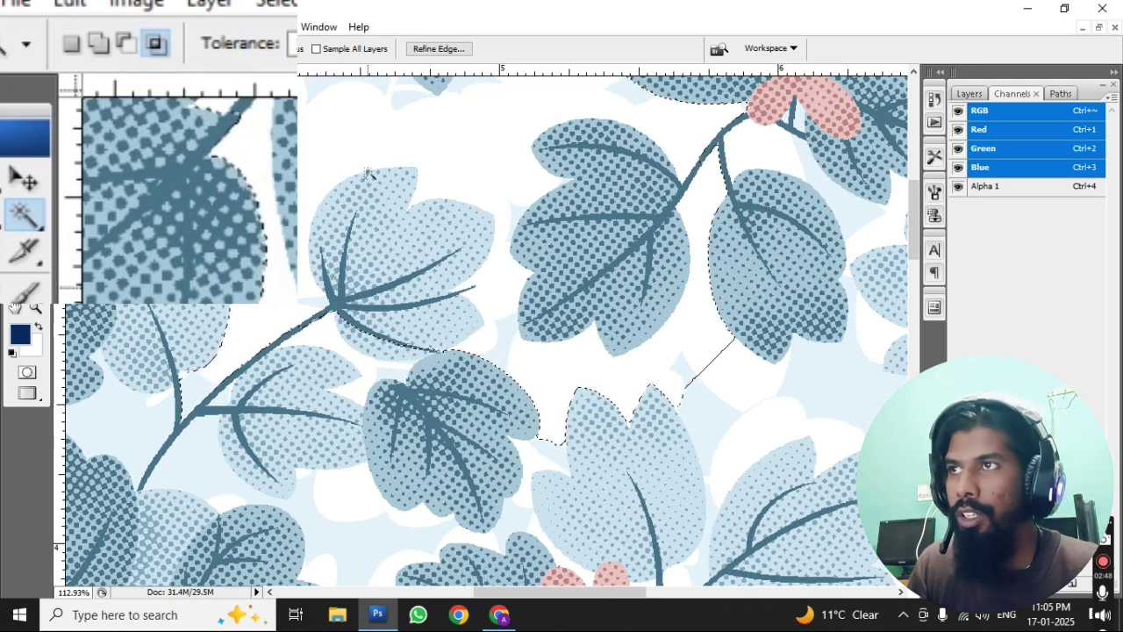
left_click(373, 164)
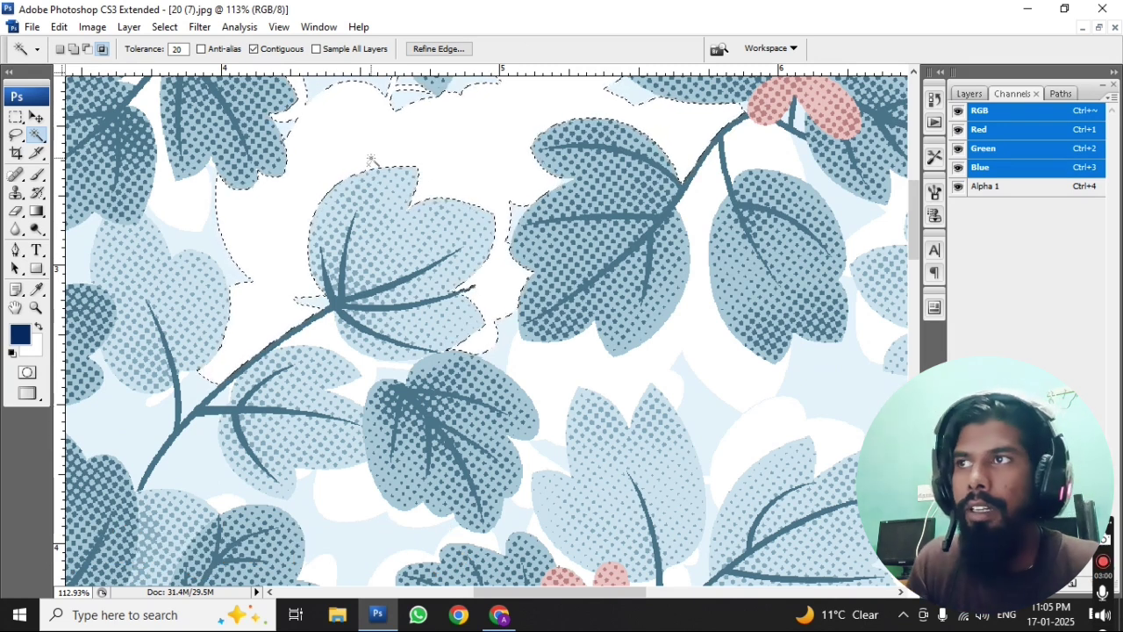
key("ctrl+d")
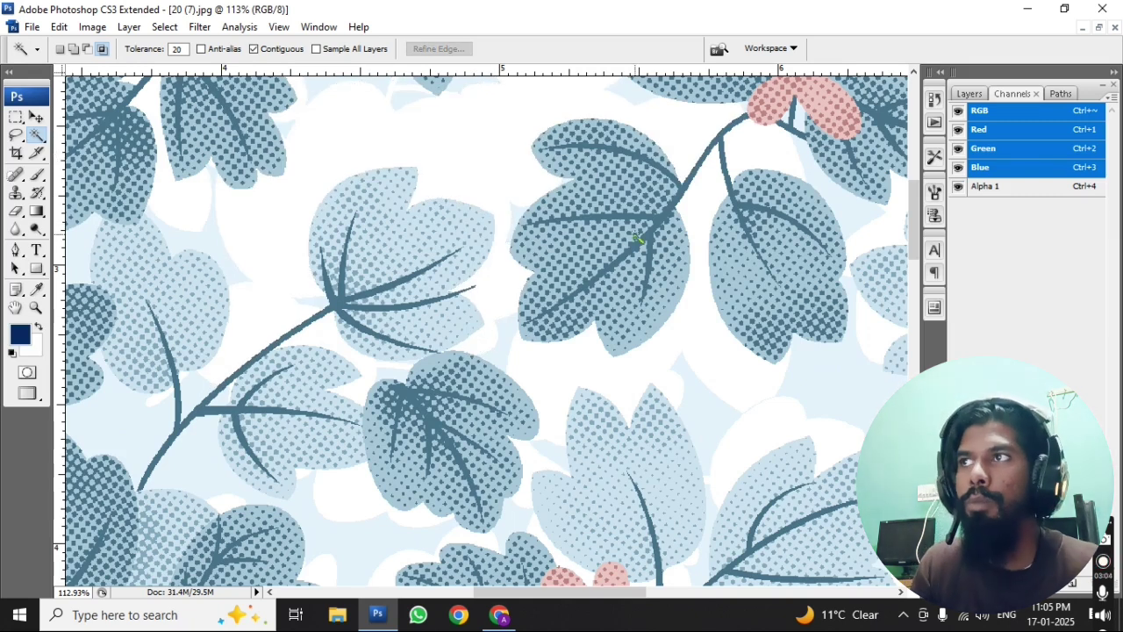
Set the Magic Wand tolerance to 32.
double_click(177, 49)
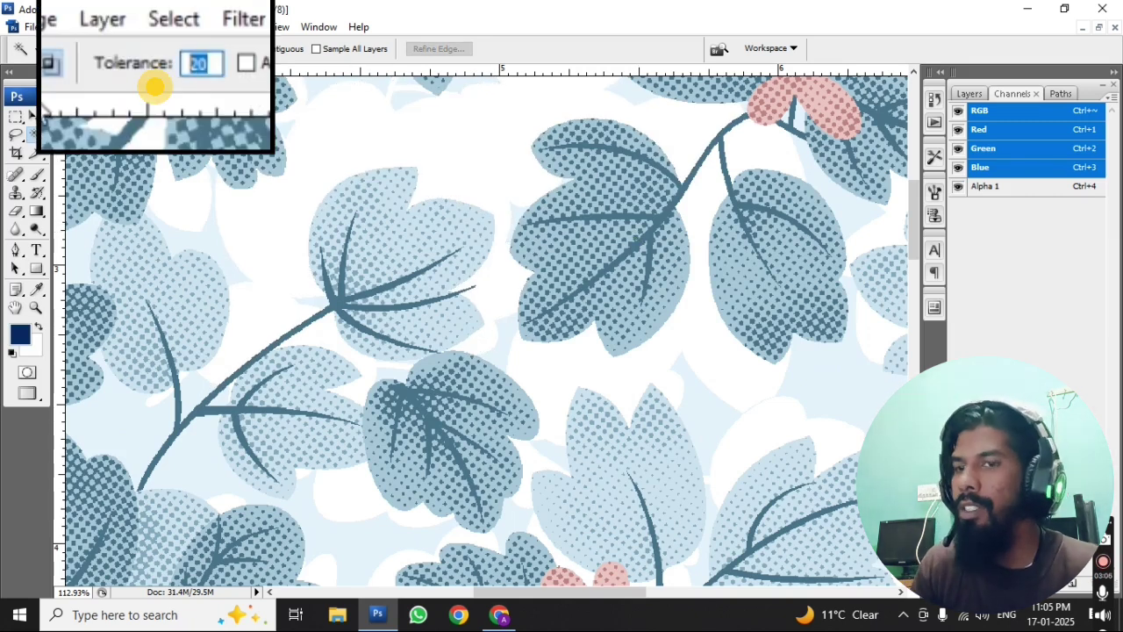
type("32")
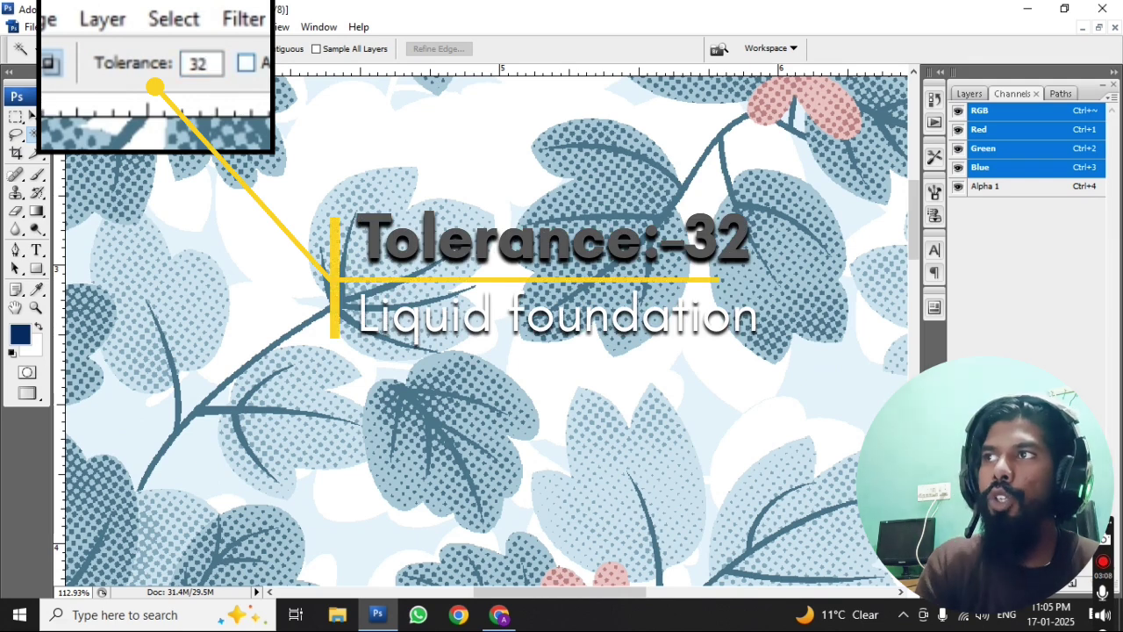
left_click(195, 48)
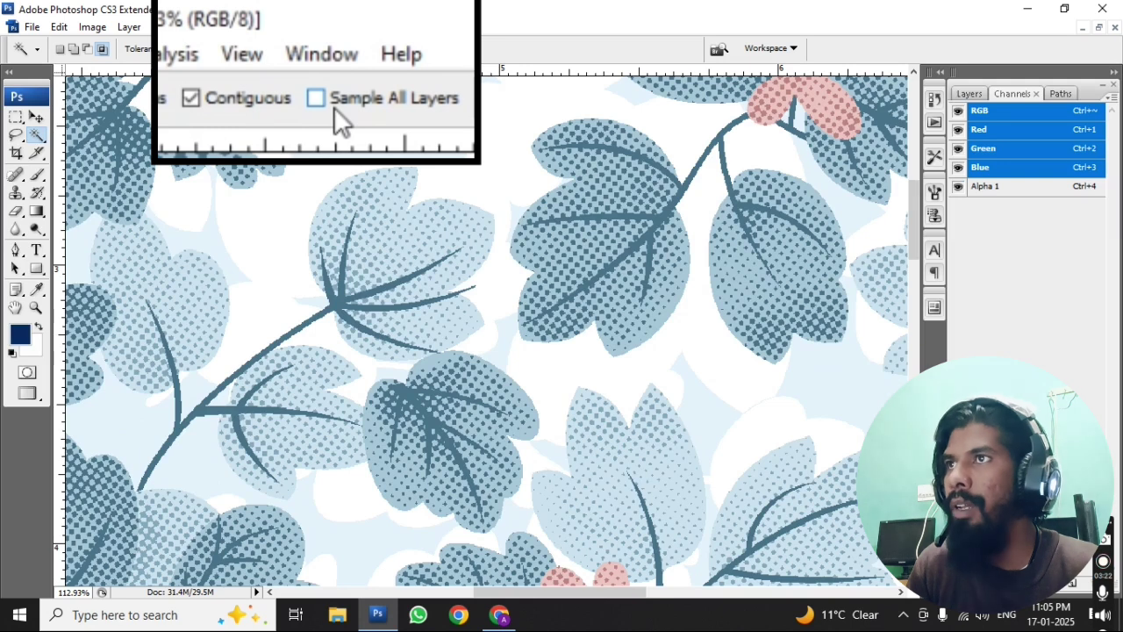
left_click(193, 102)
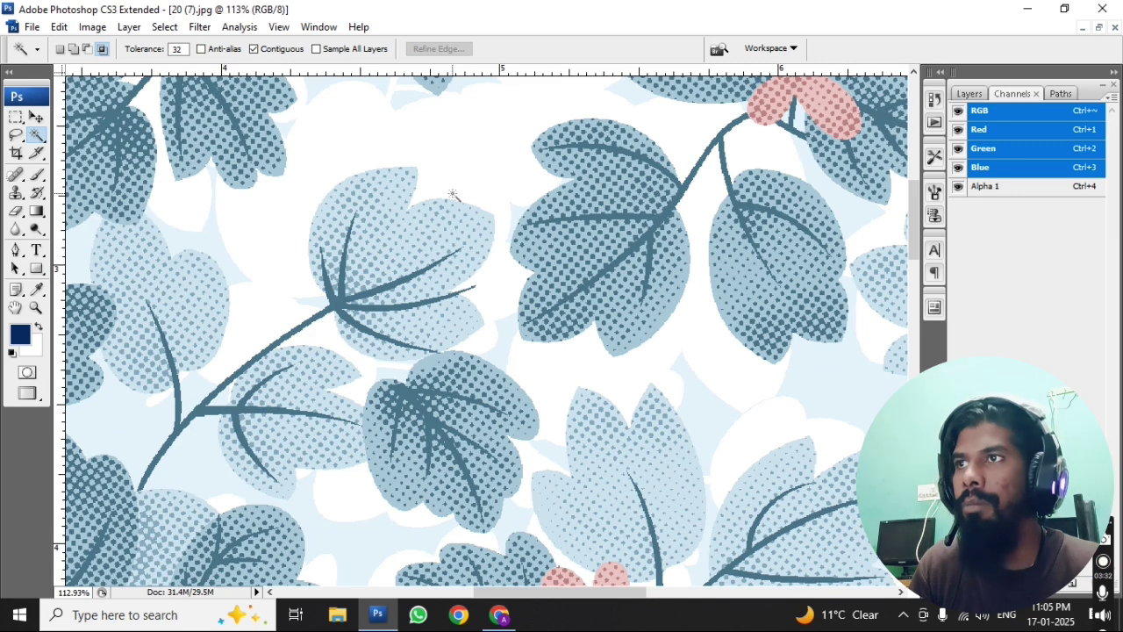
Examine the pale leaves and the halftone dots on the upper pale leaf up close.
left_click_drag(343, 181, 756, 566)
left_click_drag(674, 534, 886, 299)
left_click_drag(337, 334, 687, 294)
left_click_drag(474, 270, 381, 377)
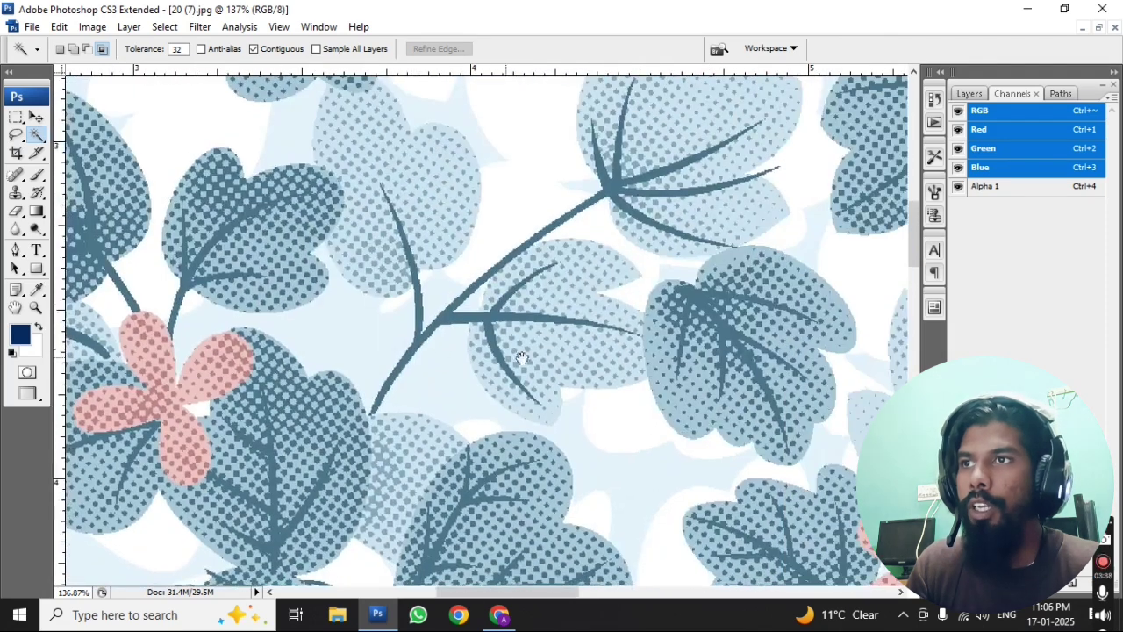
left_click_drag(650, 213, 537, 327)
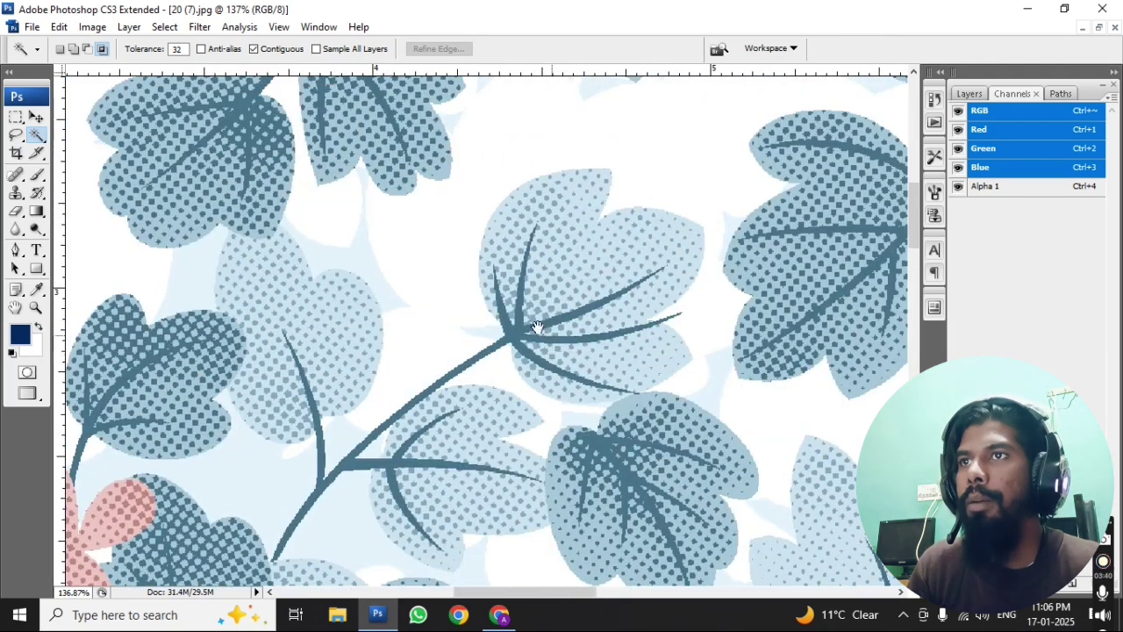
key("m")
left_click_drag(477, 138, 699, 431)
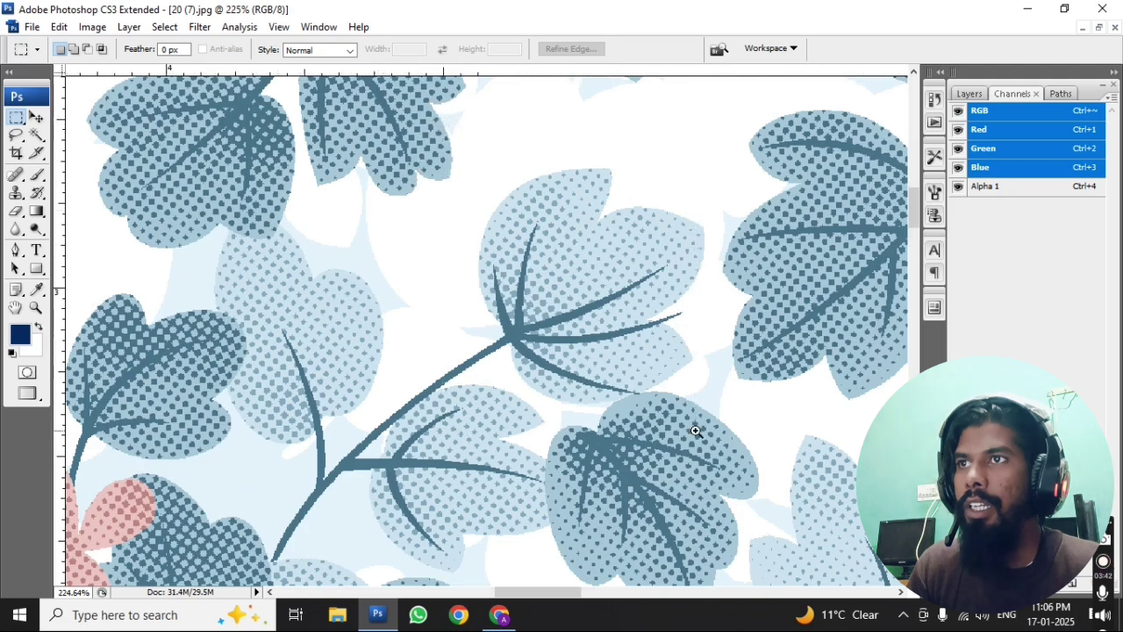
scroll(369, 158, "down", 1)
left_click_drag(320, 95, 693, 474)
left_click(521, 221)
left_click(499, 208)
left_click(650, 394)
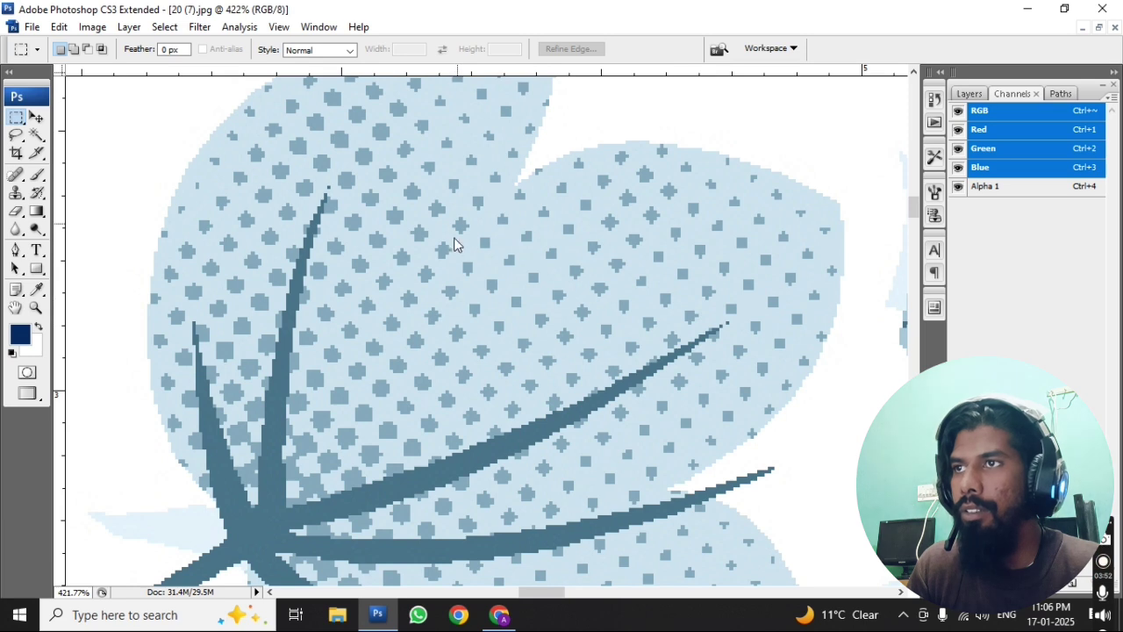
scroll(454, 244, "down", 10)
scroll(436, 242, "up", 9)
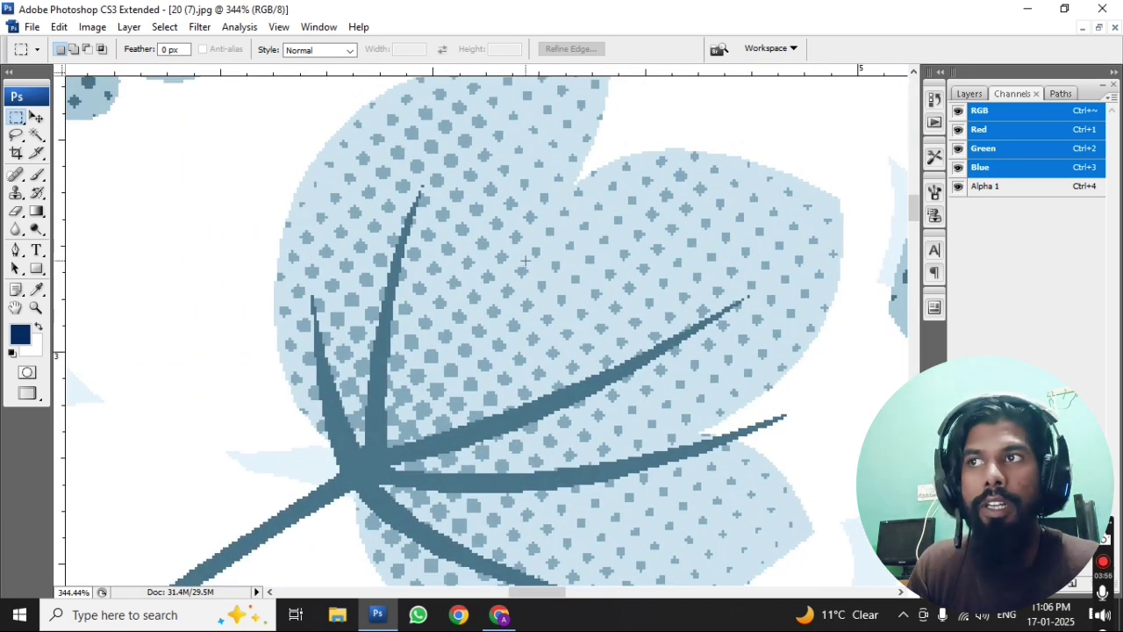
Select a single halftone dot near the tip of the pale leaf's upper lobe with the Magic Wand.
key("w")
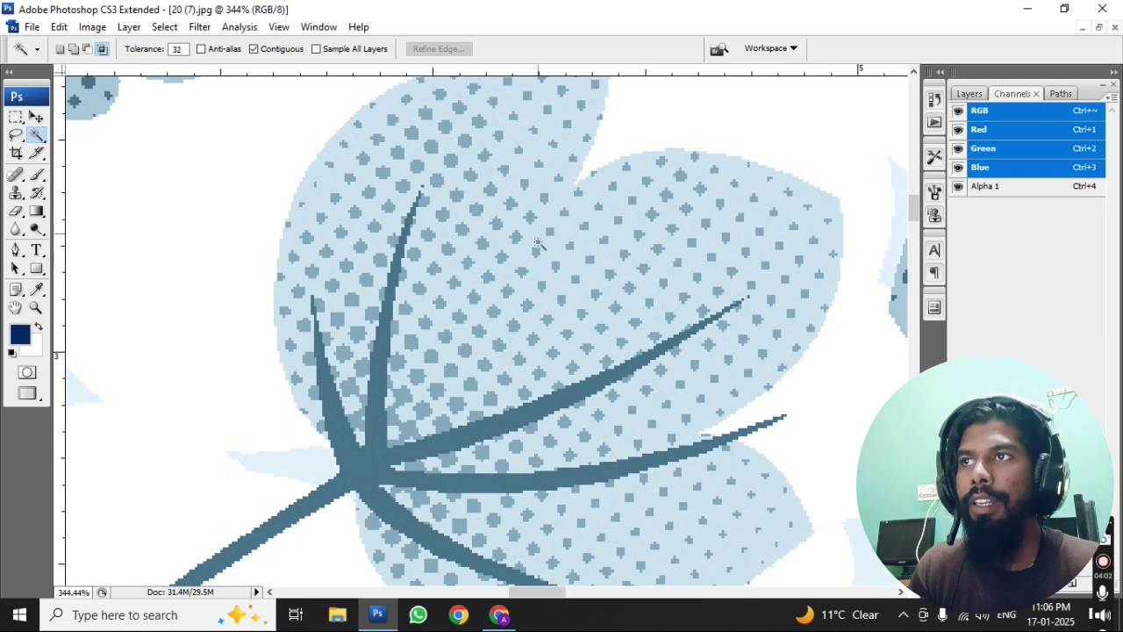
left_click(463, 141)
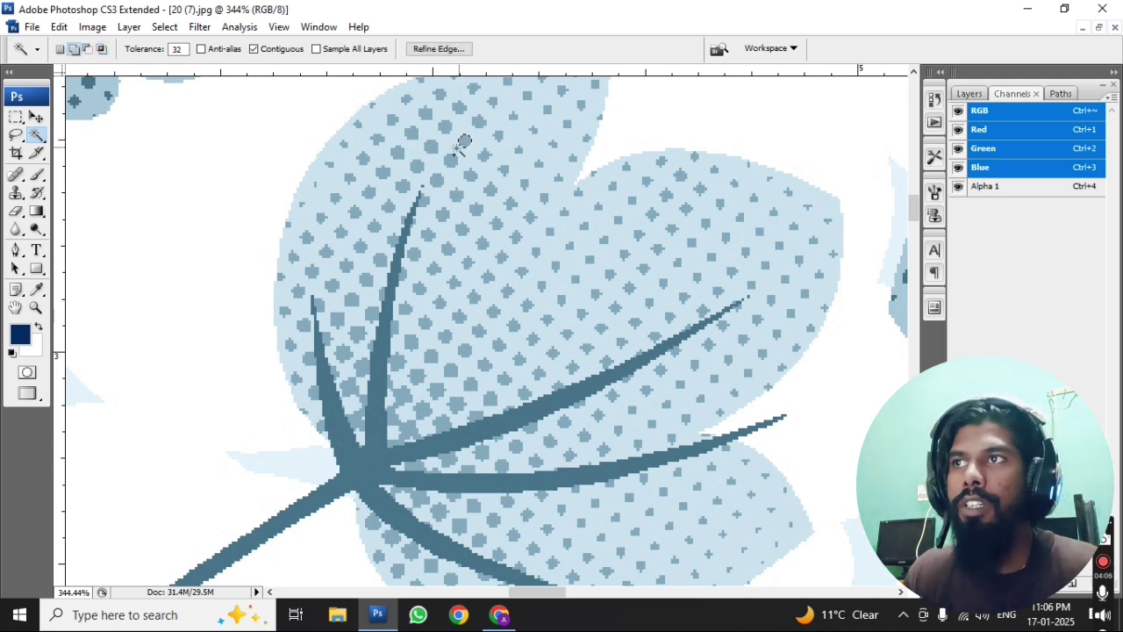
left_click_drag(533, 223, 541, 265)
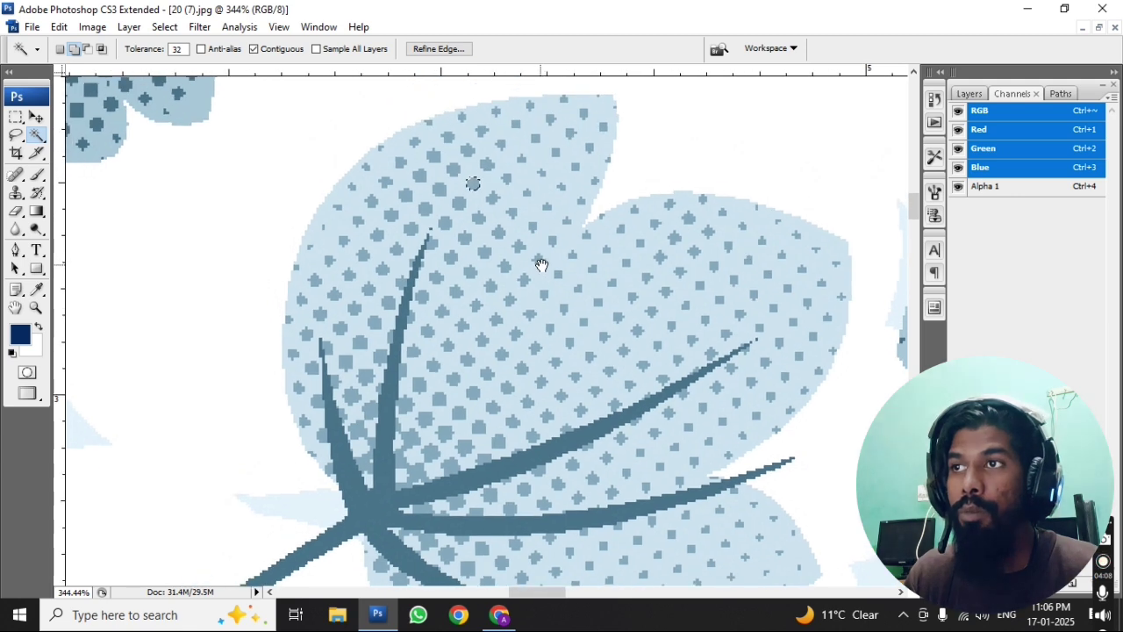
right_click(457, 228)
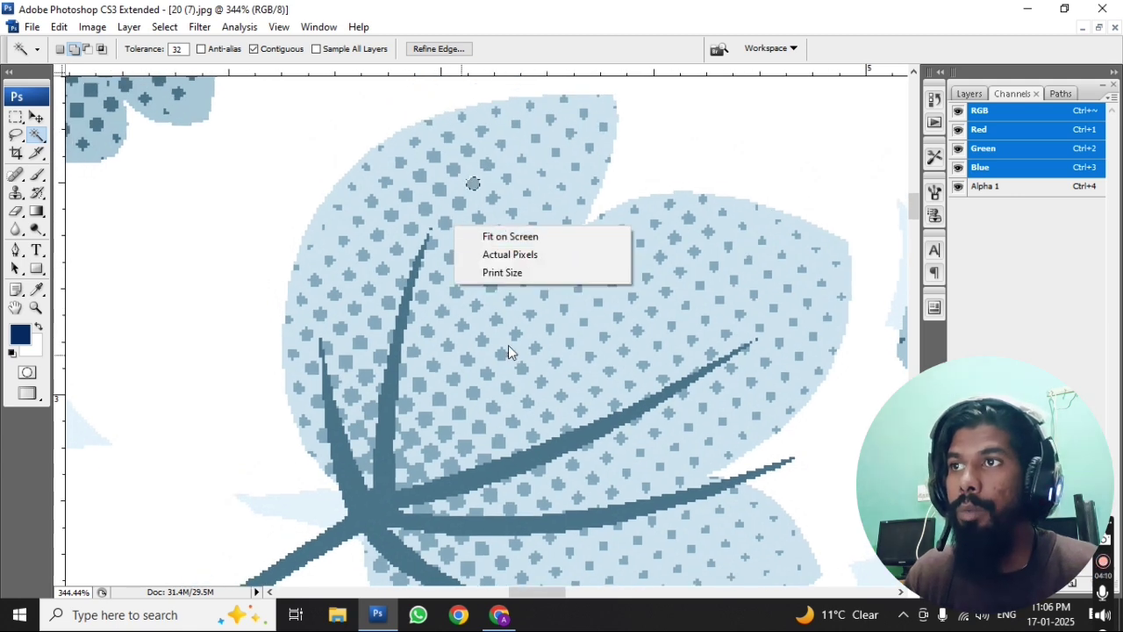
right_click(502, 156)
left_click(531, 208)
Add neighbouring dots to the Magic Wand selection and reduce it back to the original dot by intersecting.
left_click_drag(335, 215, 502, 323)
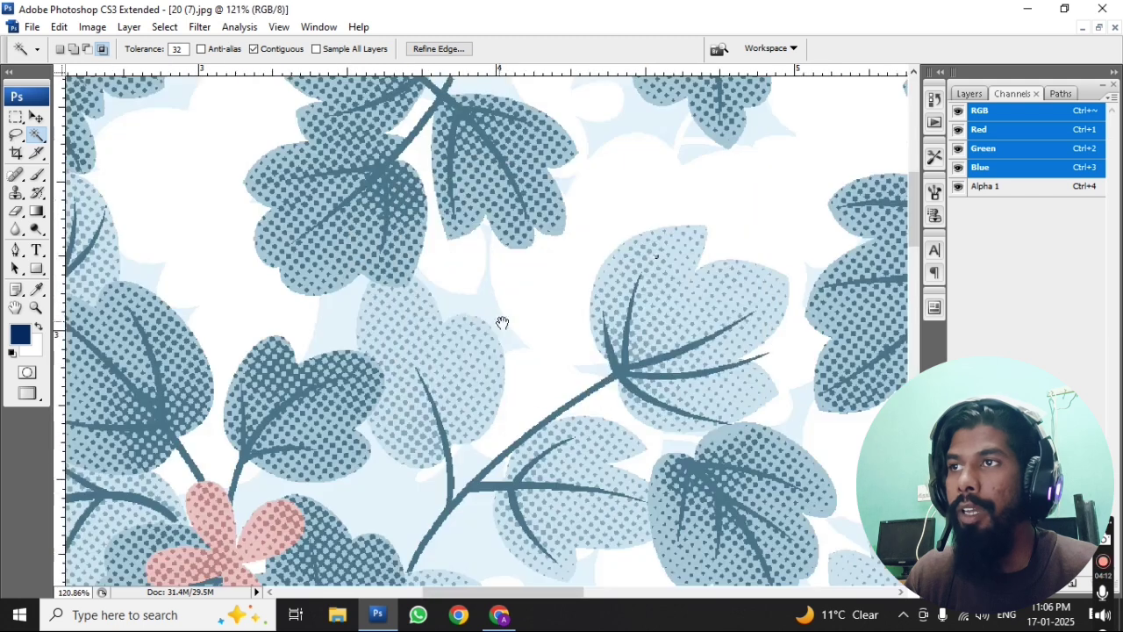
left_click_drag(616, 221, 650, 296)
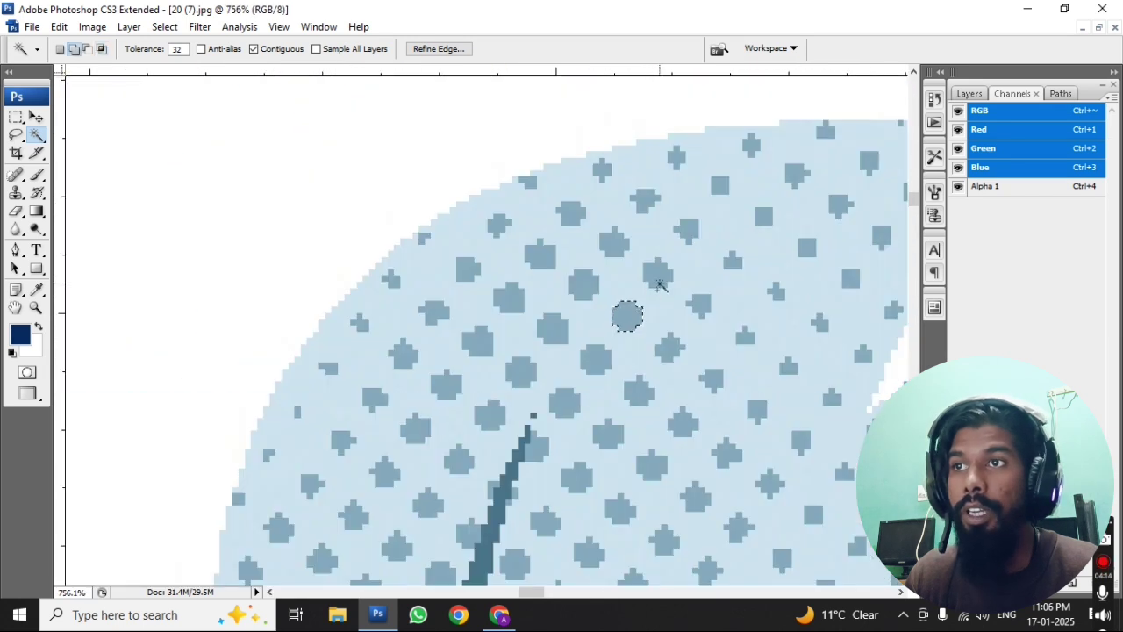
left_click(620, 249, "shift")
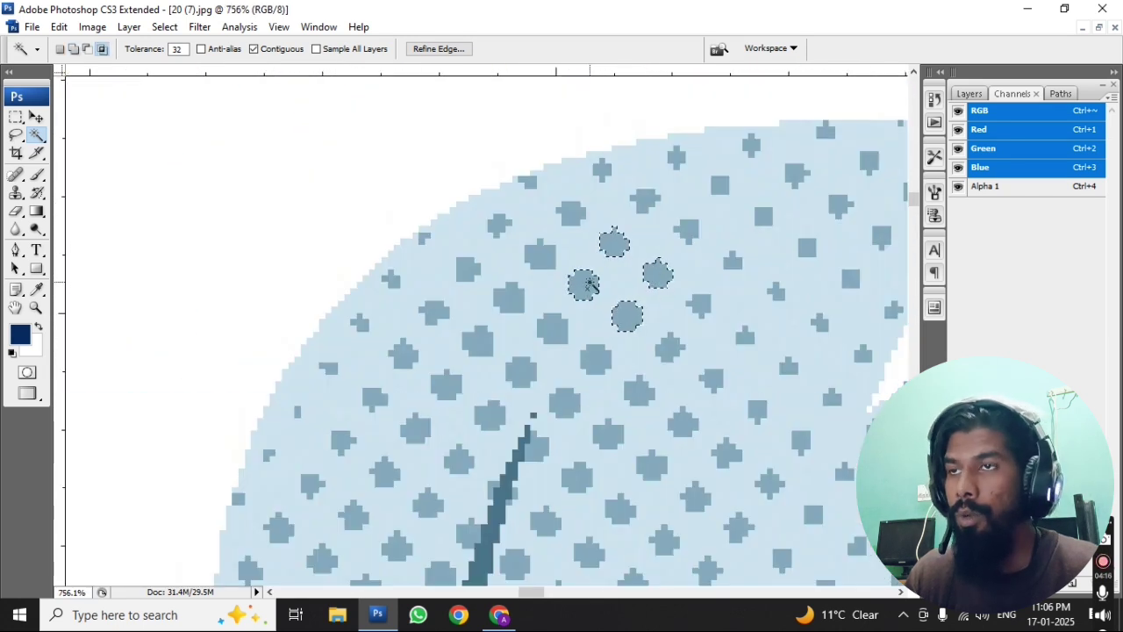
left_click(620, 319, "alt+shift")
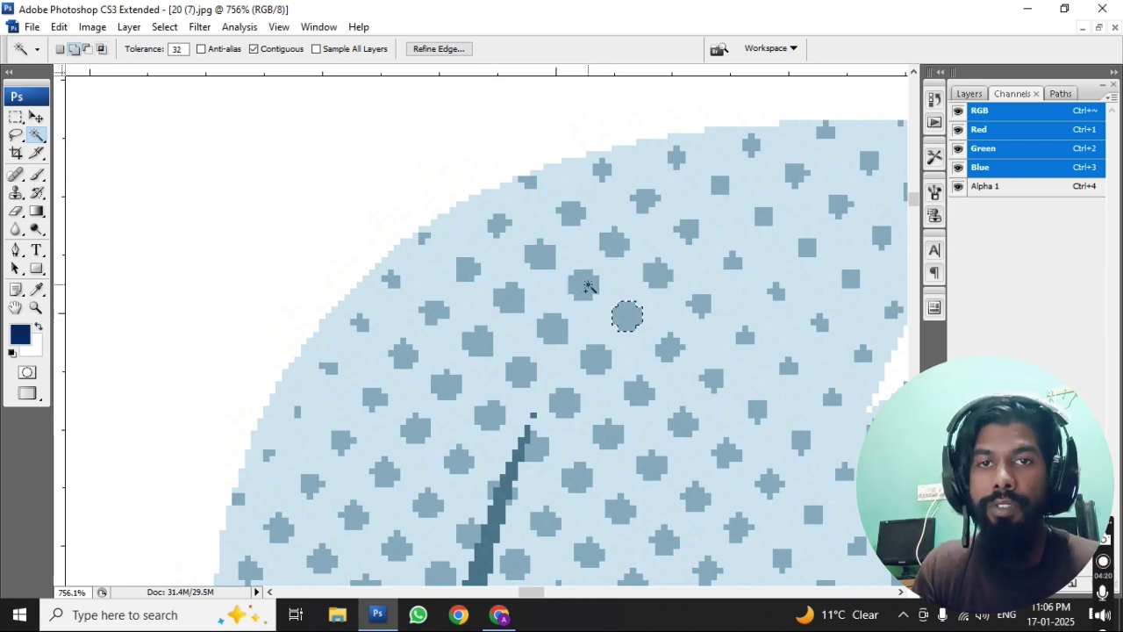
Add the dots surrounding the selected one to the Magic Wand selection one by one.
left_click(552, 328, "shift")
left_click(595, 358, "shift")
left_click(639, 390, "shift")
left_click(669, 348, "shift")
left_click(697, 308, "shift")
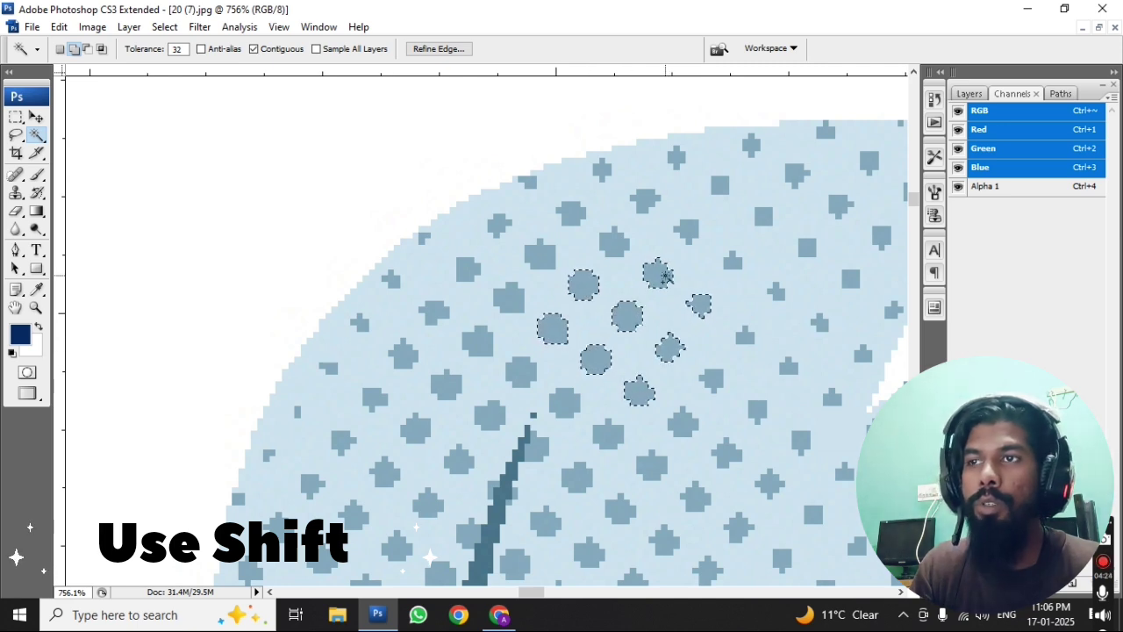
left_click(662, 274, "shift")
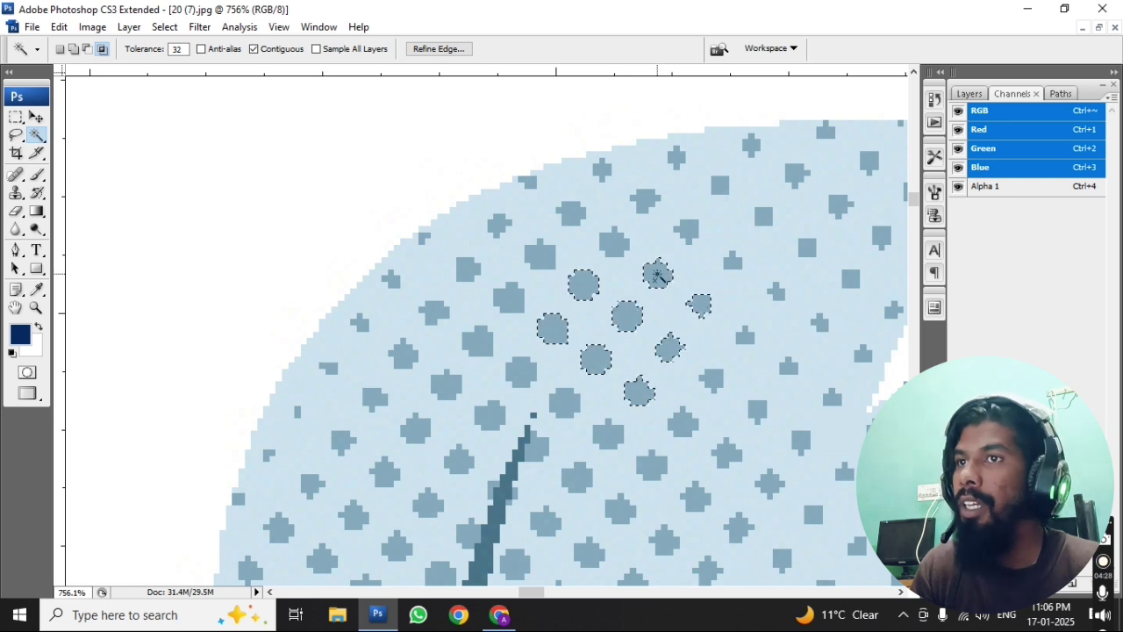
Expand the dot selection to all matching colours across the design with Similar, inspect the leaves, and deselect.
right_click(659, 278)
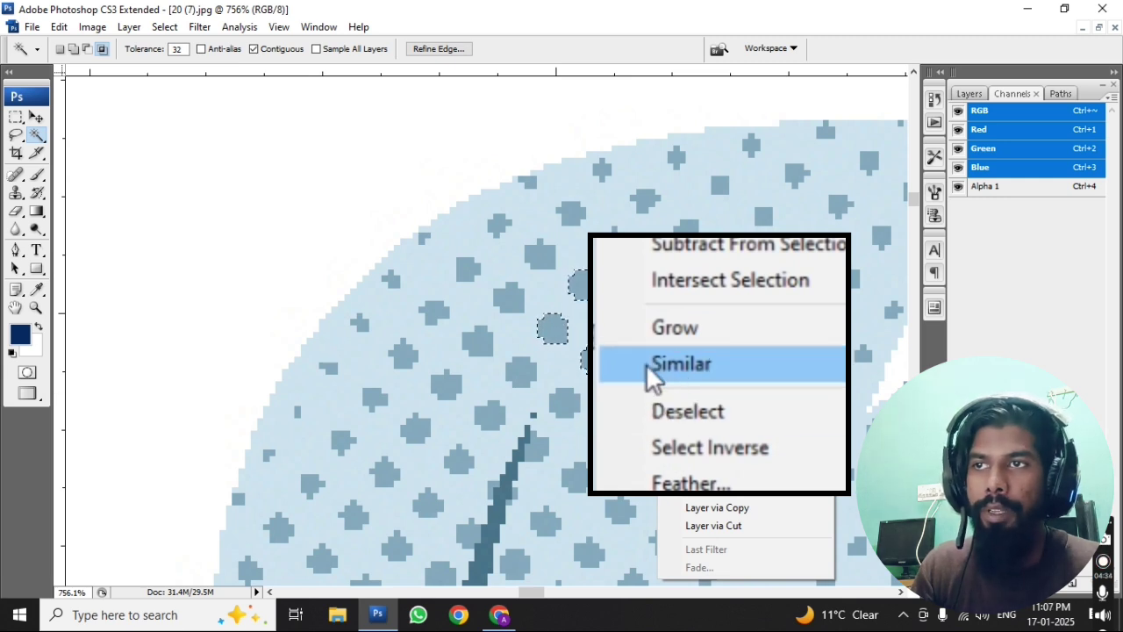
left_click(679, 363)
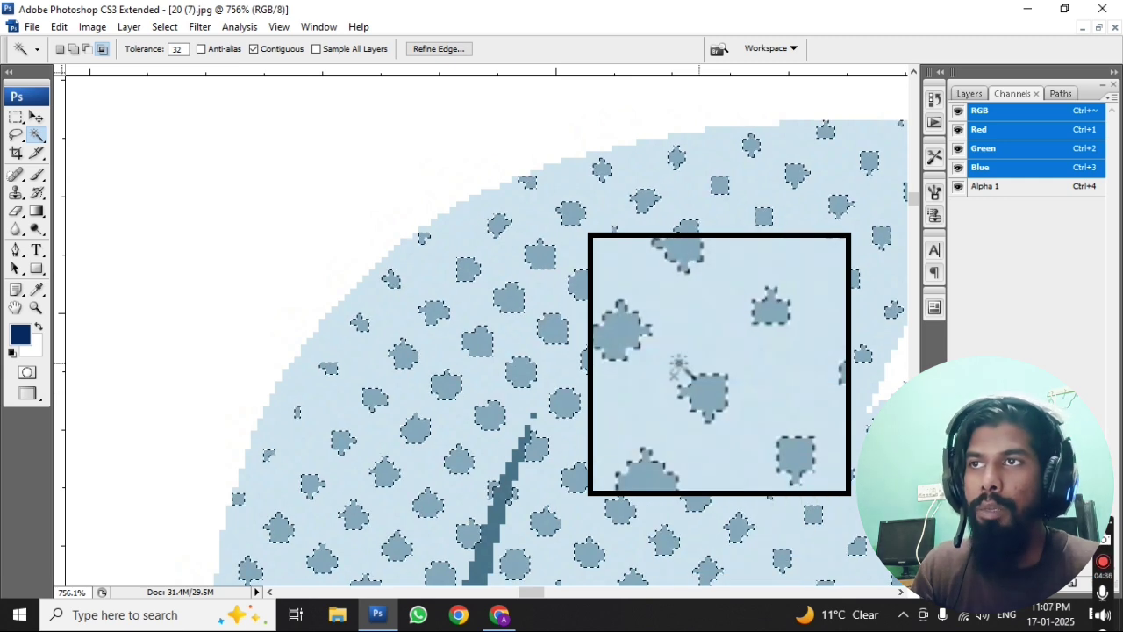
left_click(452, 286)
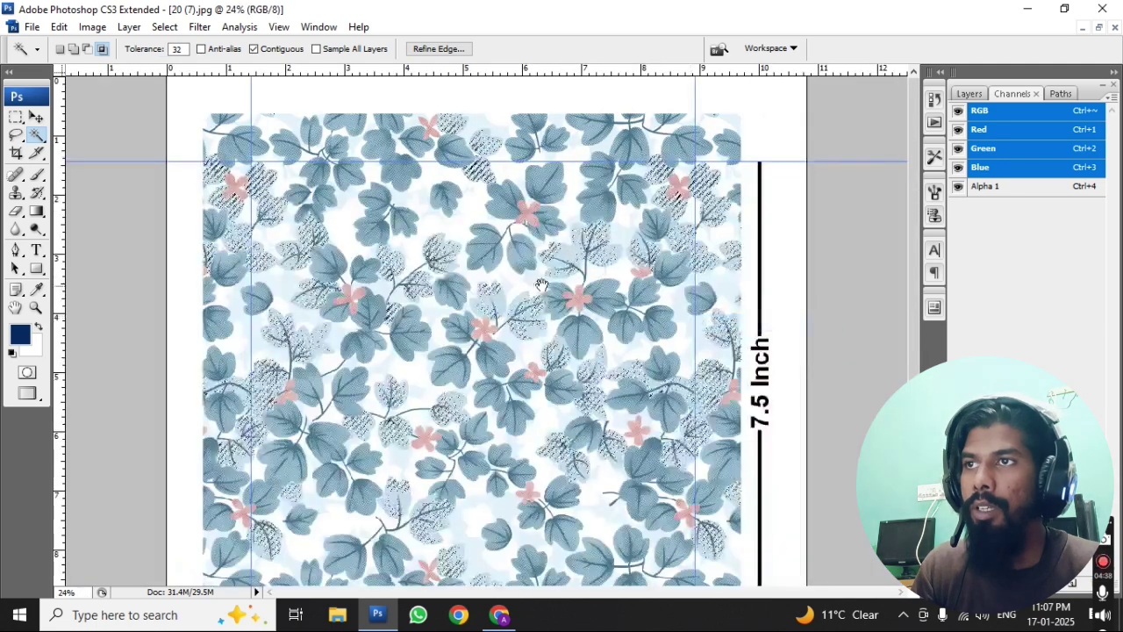
left_click_drag(452, 285, 534, 321)
left_click_drag(465, 298, 509, 293)
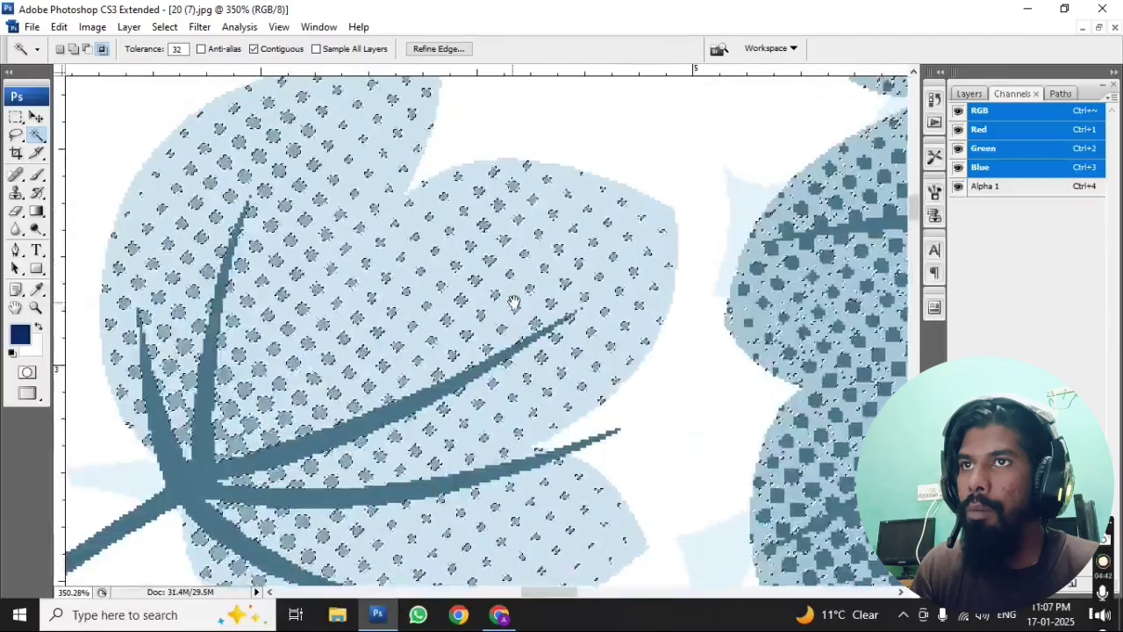
left_click_drag(410, 243, 260, 355)
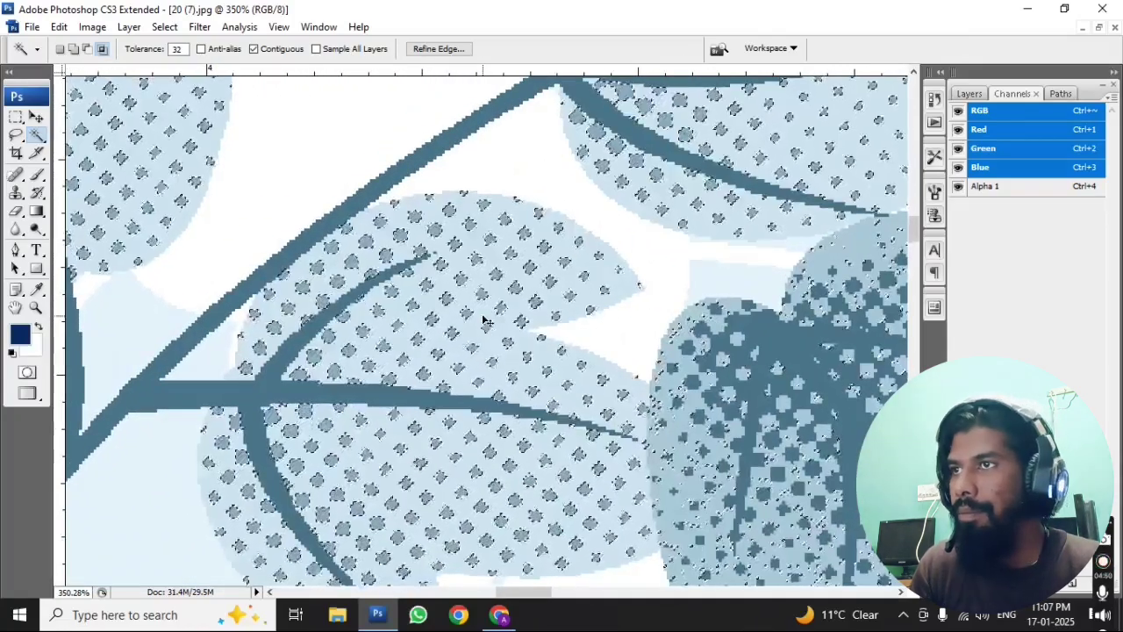
left_click_drag(553, 319, 334, 338)
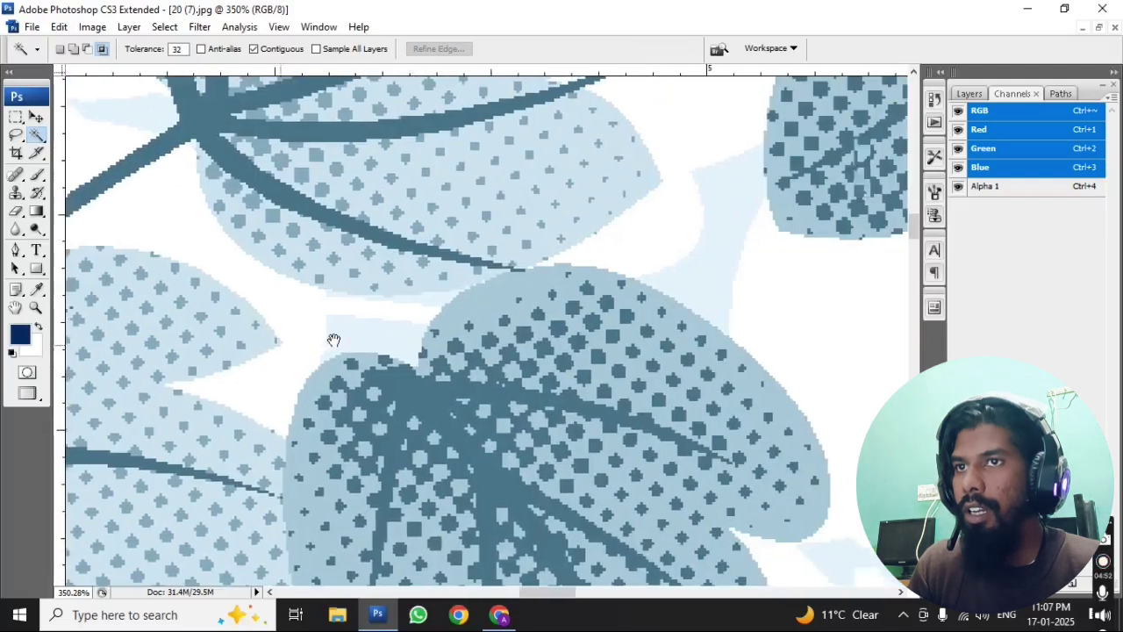
Mark the light-blue background and the pale leaf's edge with small rectangular marquees, and deselect them.
mouse_move(487, 331)
left_mouse_down()
mouse_move(564, 288)
mouse_move(790, 312)
left_mouse_up()
mouse_move(494, 430)
left_mouse_down()
mouse_move(757, 287)
mouse_move(602, 376)
left_mouse_up()
left_click_drag(483, 176, 667, 430)
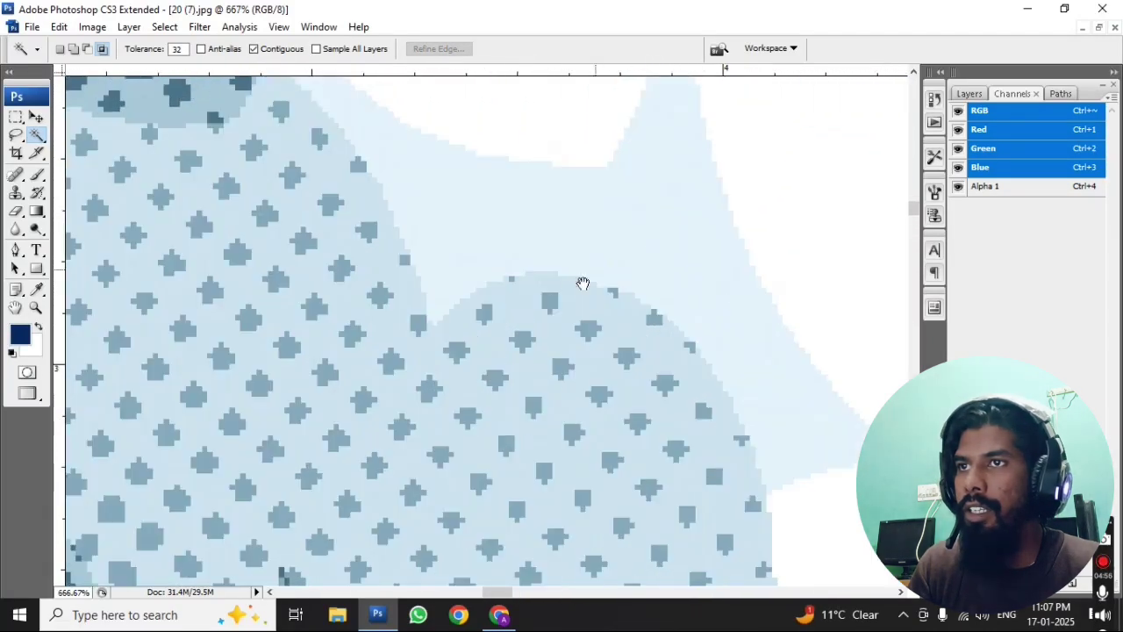
key("m")
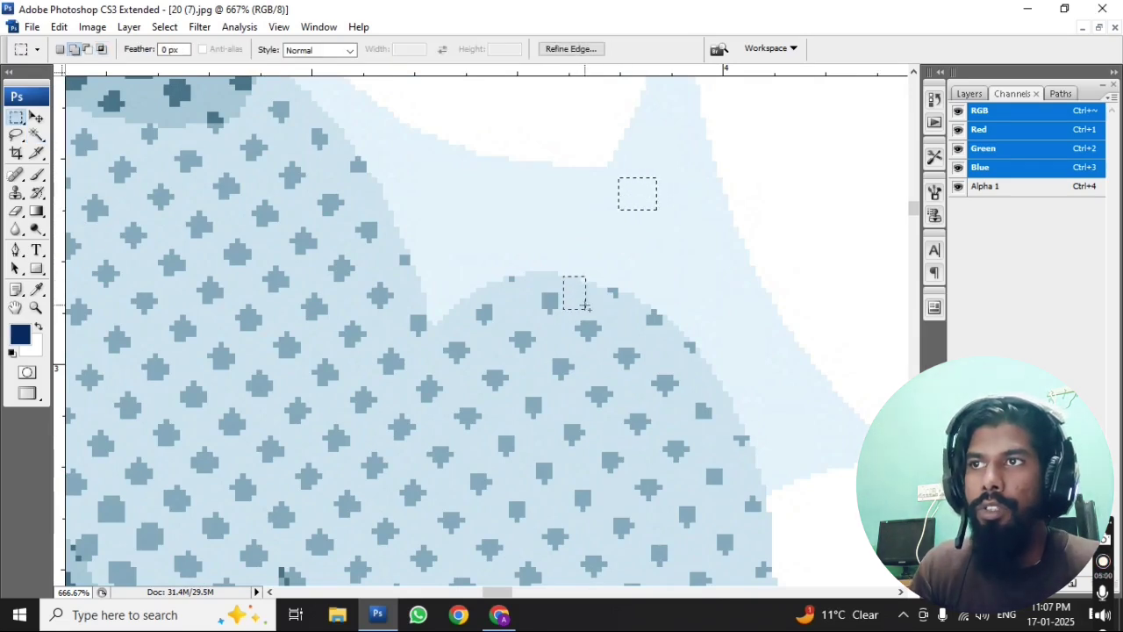
left_click_drag(691, 236, 699, 243)
left_click_drag(568, 259, 588, 292)
key("ctrl+d")
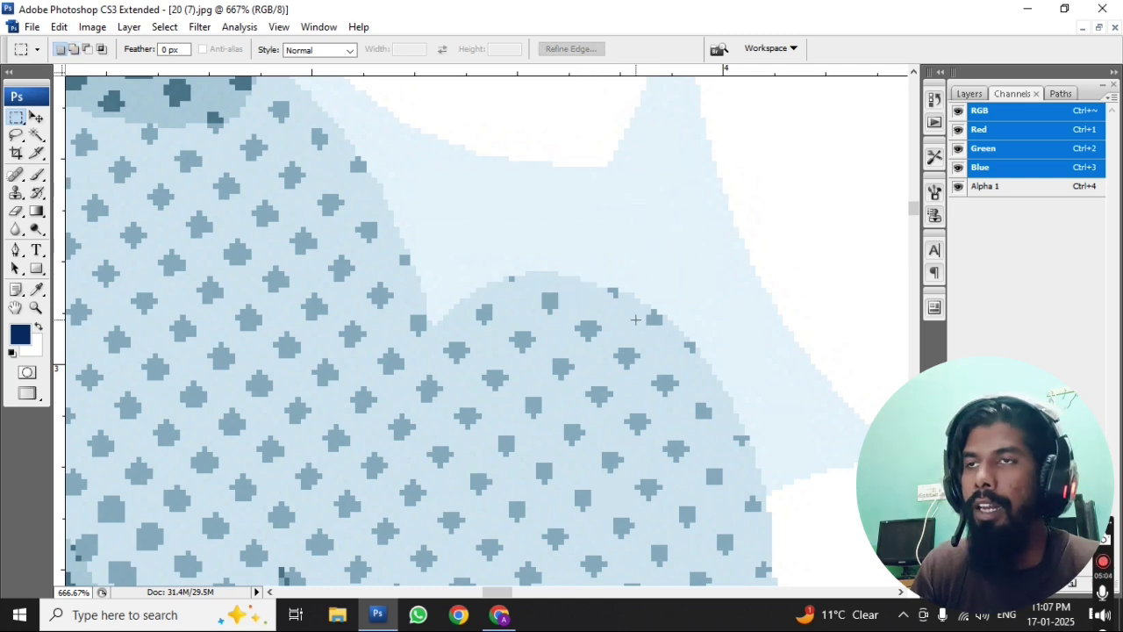
Try selecting the light-blue background above the pale leaf with the Magic Wand at tolerance 32, and deselect.
key("w")
left_click(620, 251)
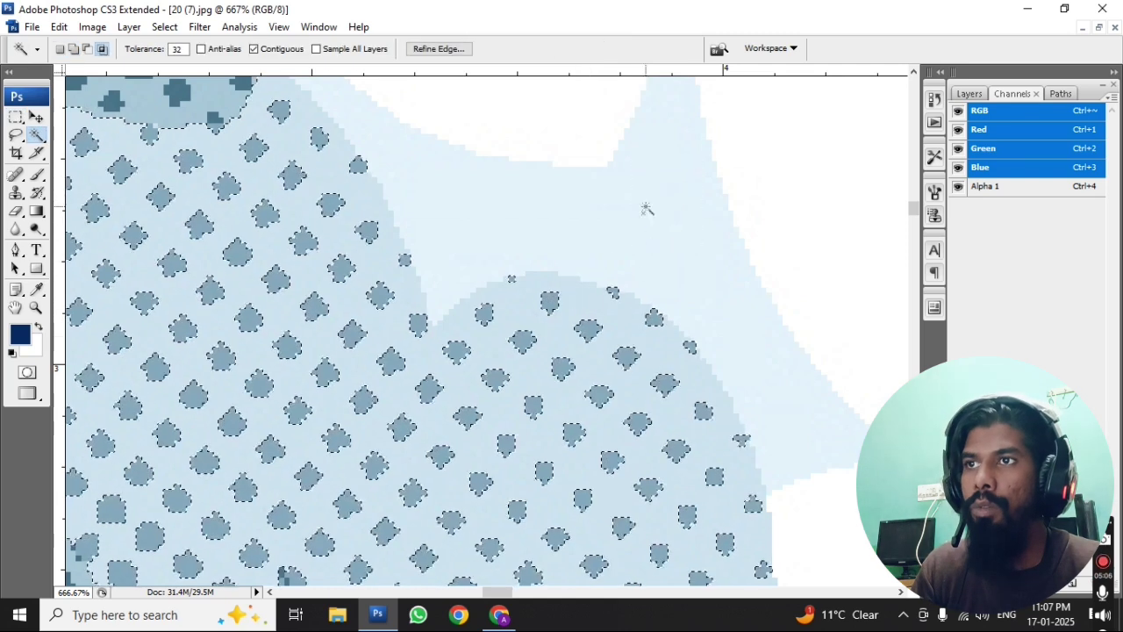
key("ctrl+d")
Mark the light-blue background's border and the pale leaf's side edge with thin rectangular marquees, and deselect them.
right_click(620, 279)
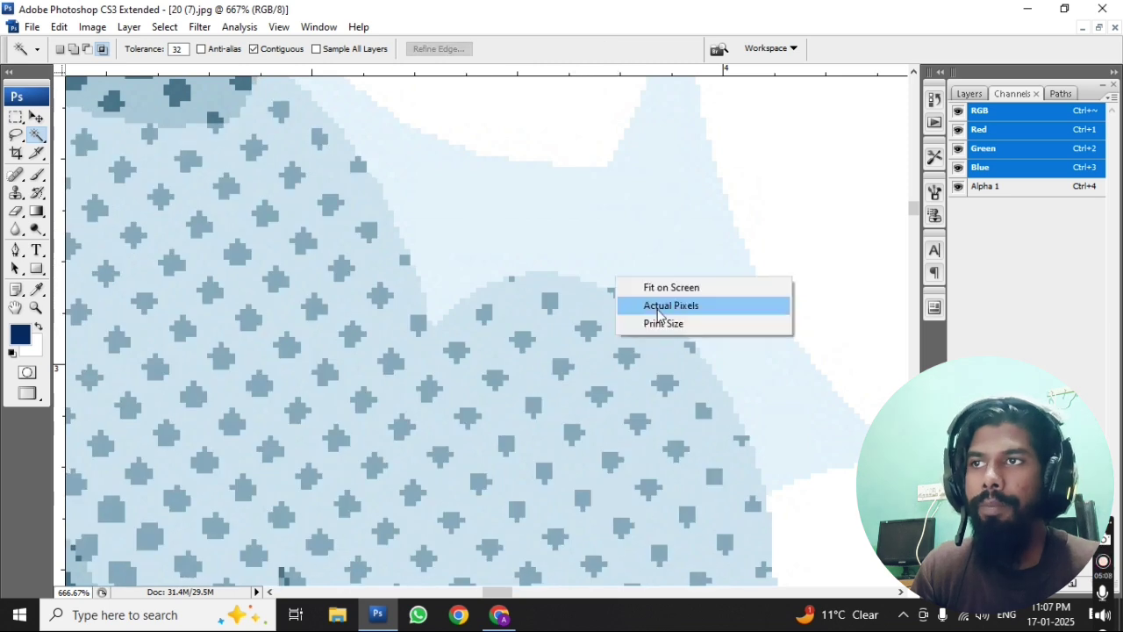
left_click(672, 306)
key("ctrl+space")
left_click_drag(409, 279, 585, 369)
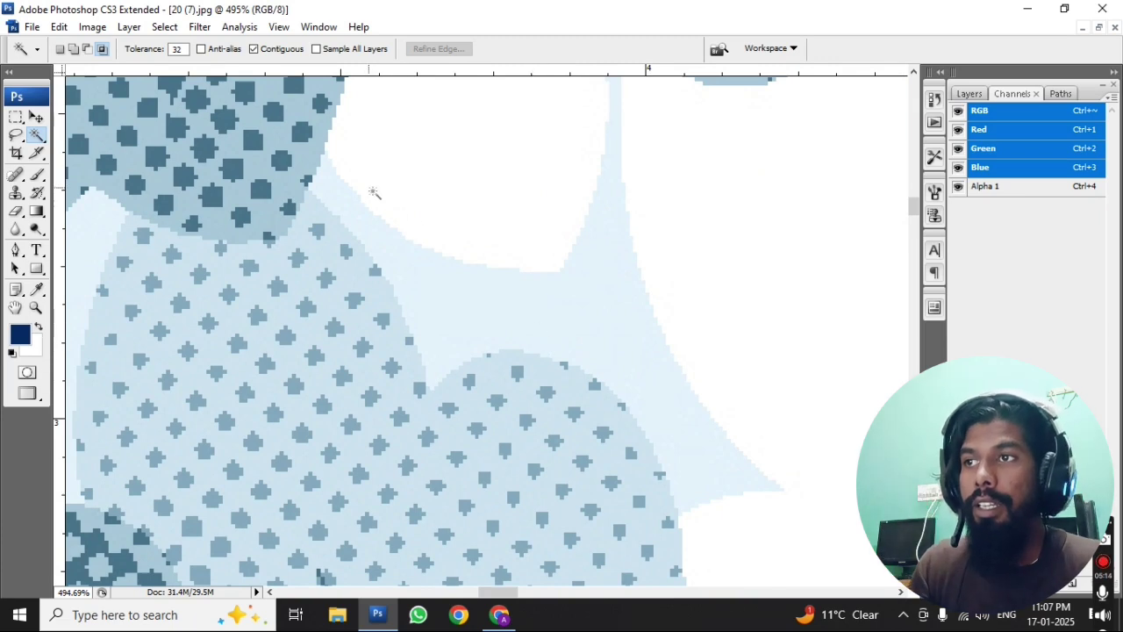
key("ctrl+minus")
key("ctrl+minus")
key("m")
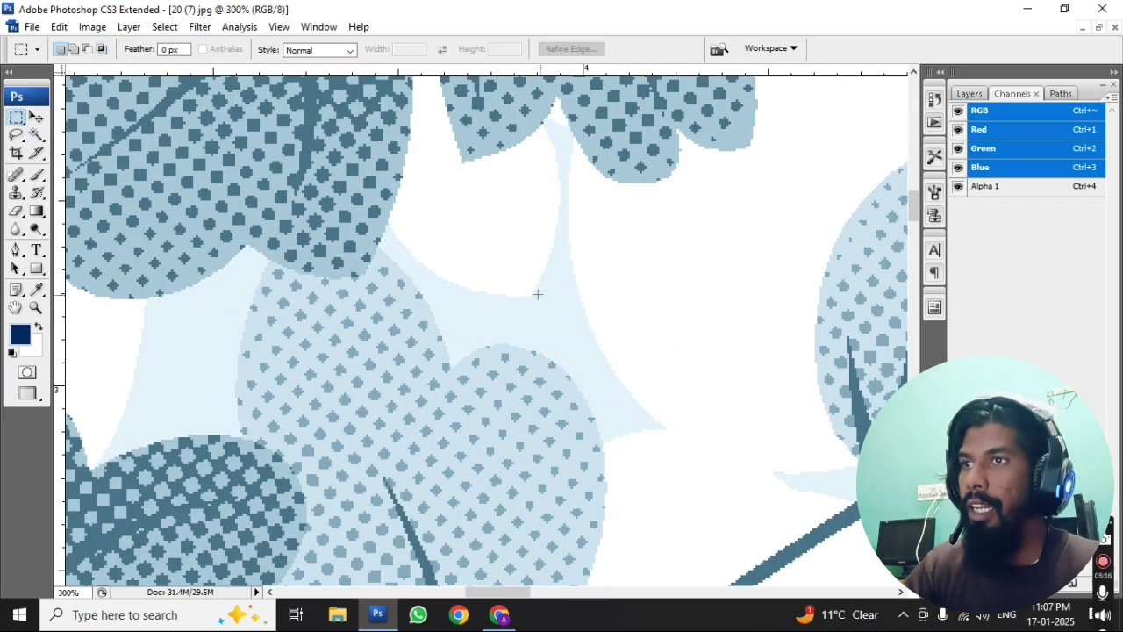
left_click_drag(540, 296, 614, 300)
left_click_drag(613, 384, 604, 242)
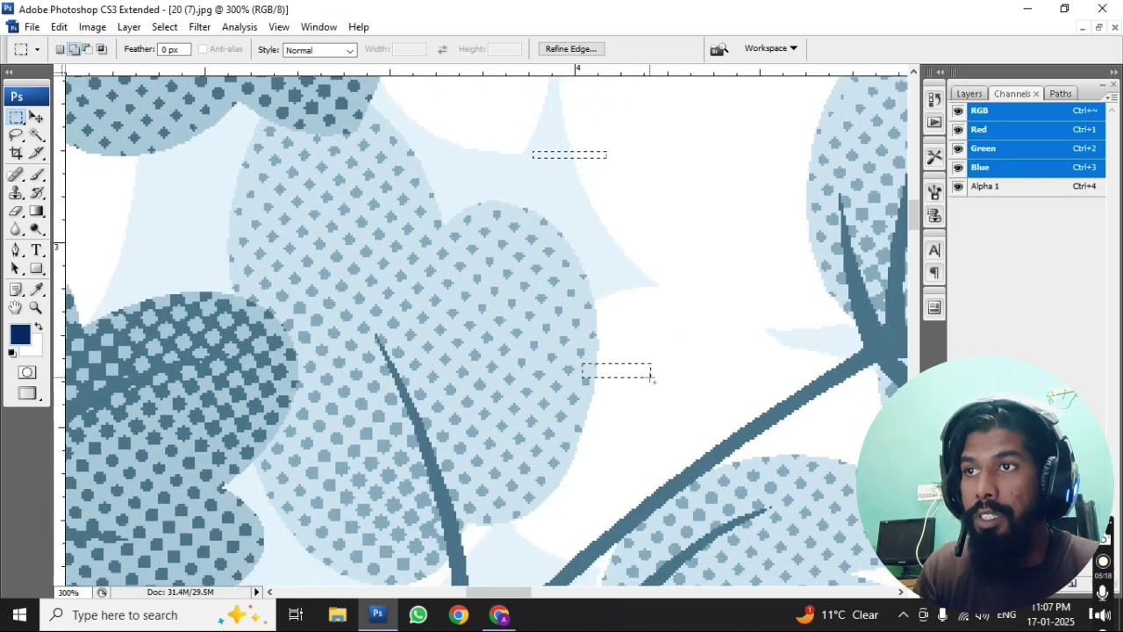
left_click(595, 360)
left_click_drag(588, 362, 643, 387)
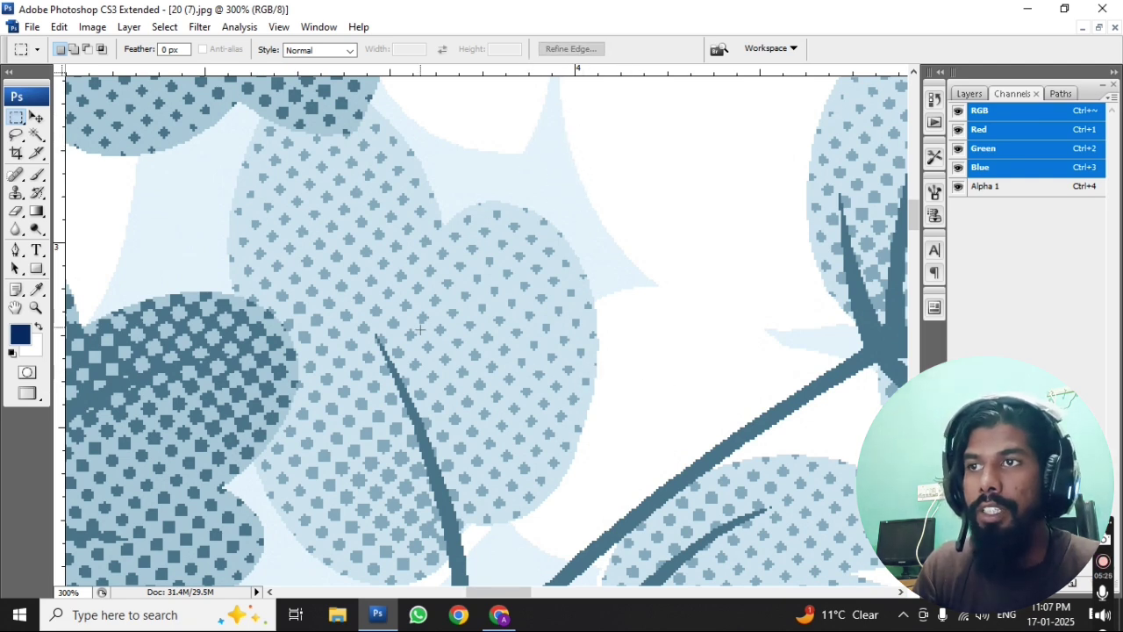
Set the Magic Wand tolerance to 20, select the light-blue background beside the pale leaf, and deselect it.
key("w")
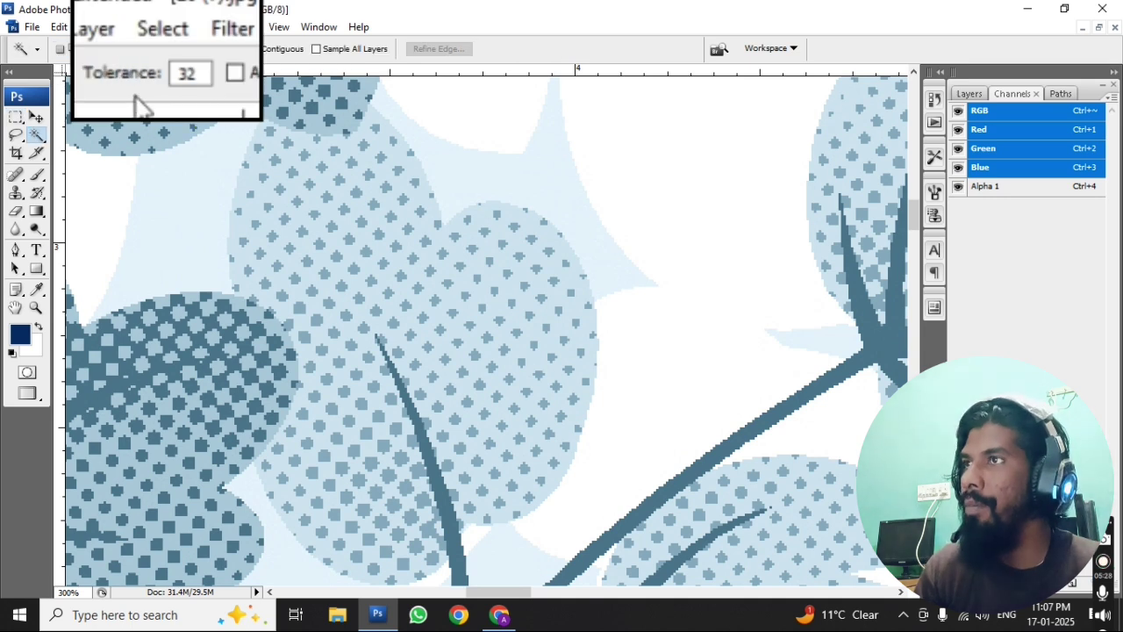
left_click_drag(210, 83, 173, 88)
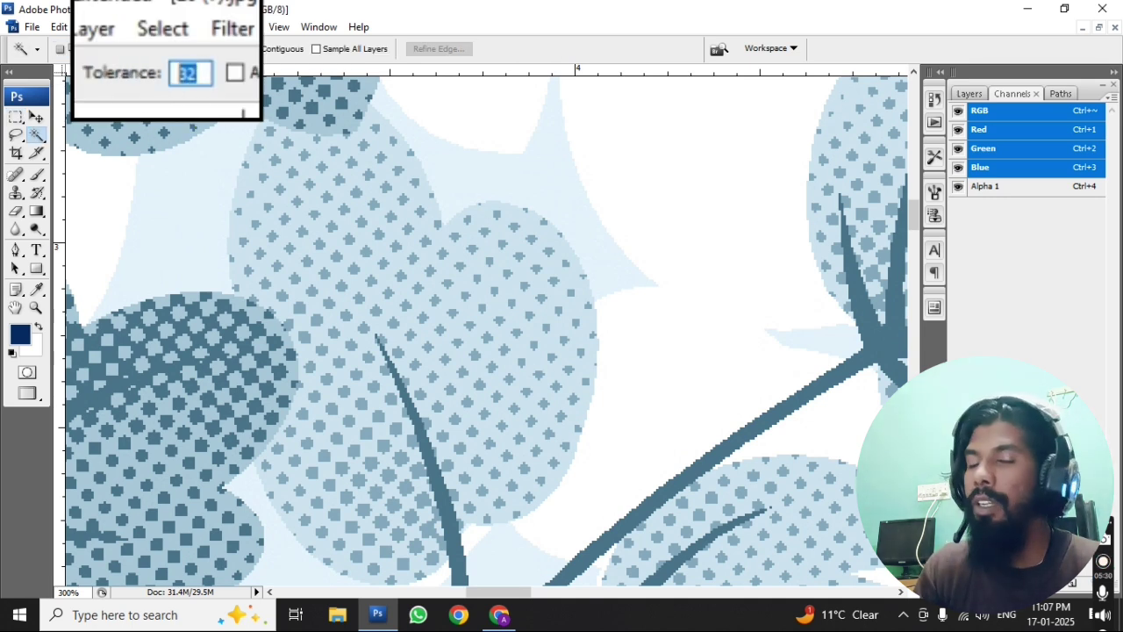
type("20")
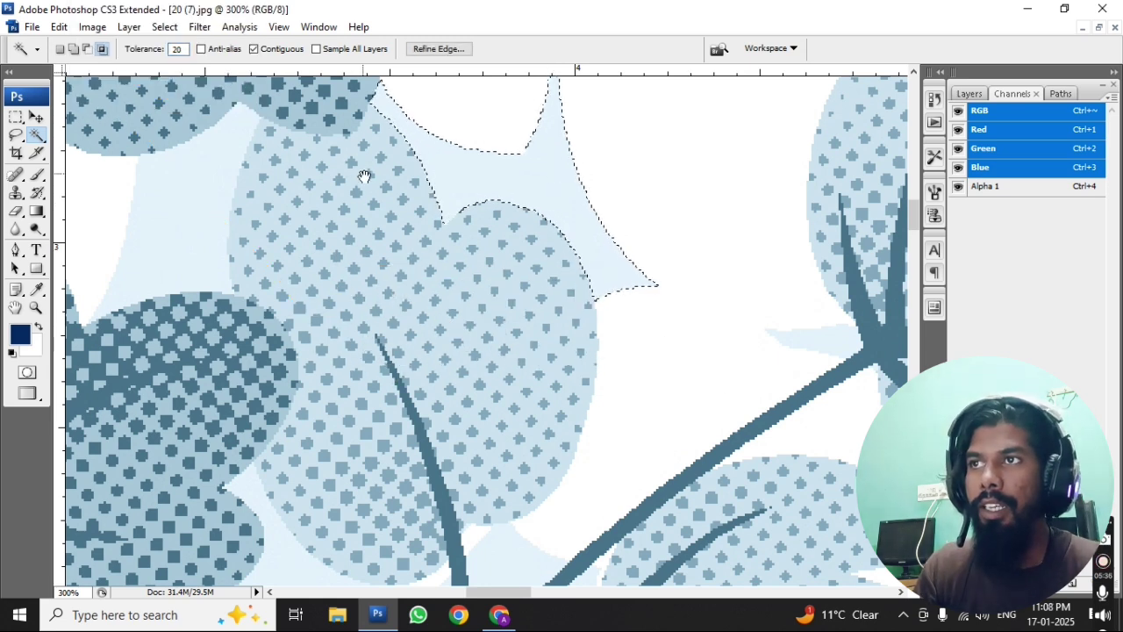
key("ctrl+d")
Set the Magic Wand tolerance to 32 and select the light-blue background beside the pale leaf.
double_click(178, 49)
type("32")
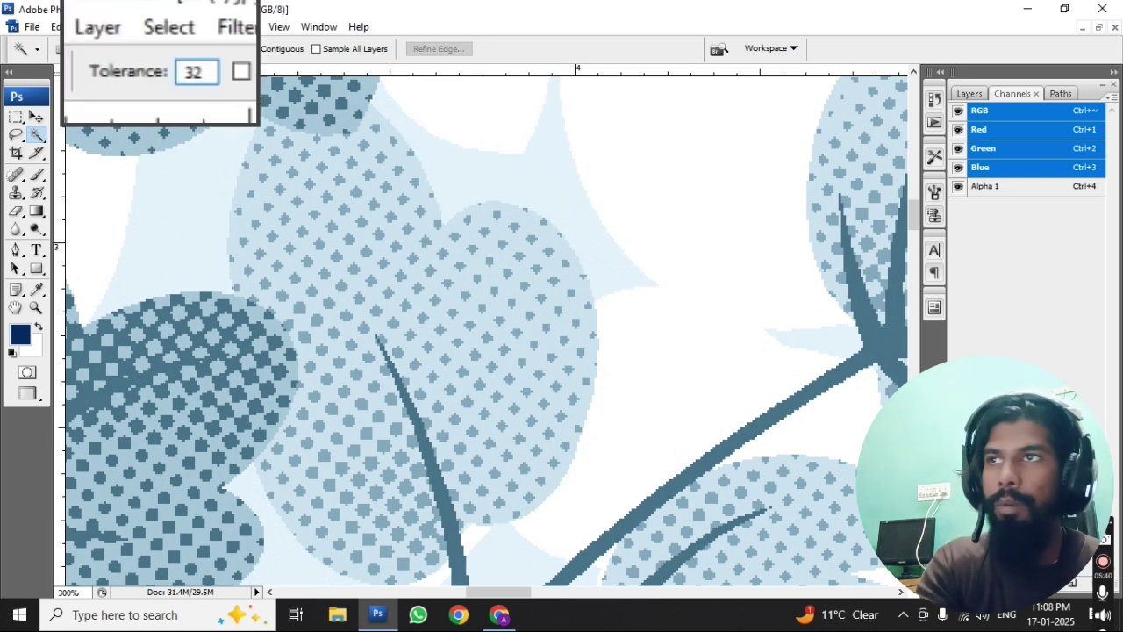
left_click(540, 187)
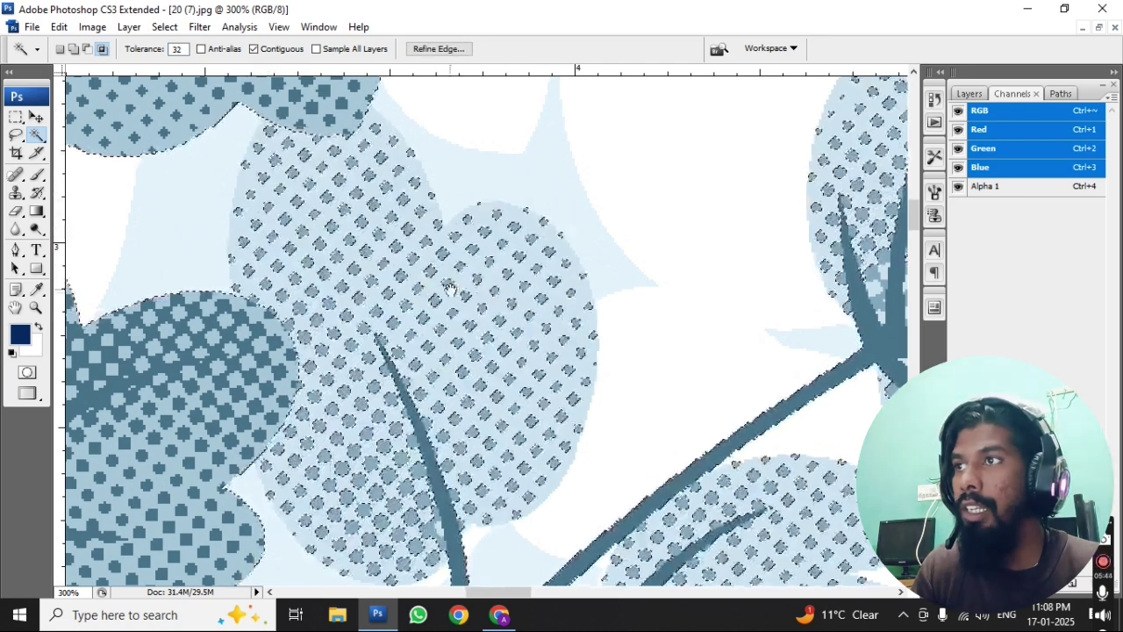
Clear the selection around the dark leaves and the pale leaf's dots.
left_click_drag(469, 159, 482, 394)
left_click_drag(577, 384, 559, 307)
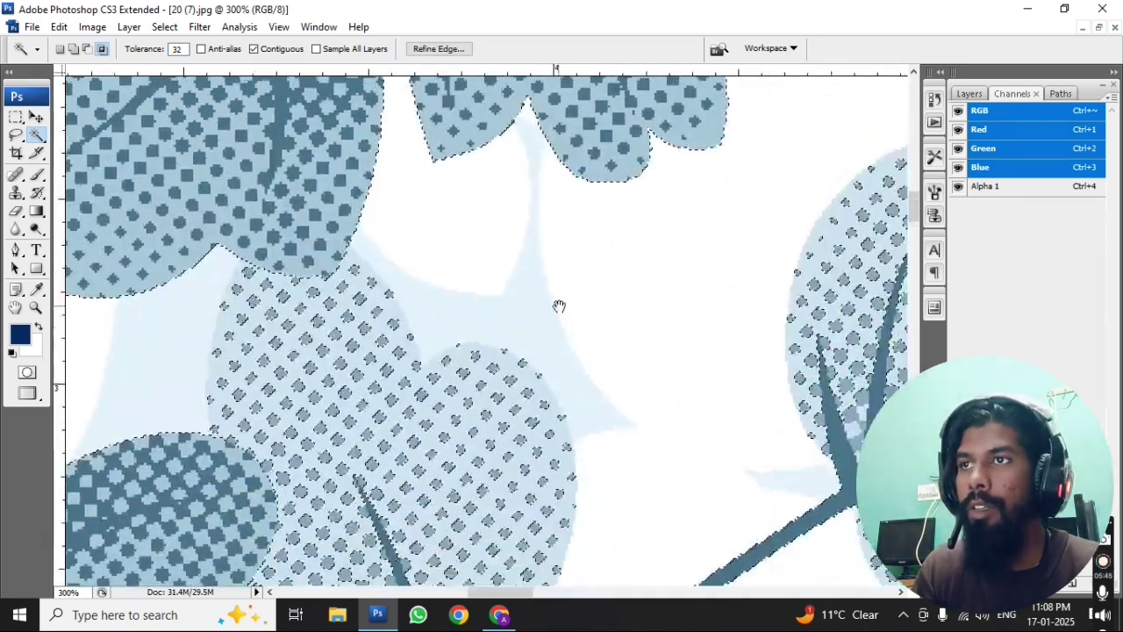
key("m")
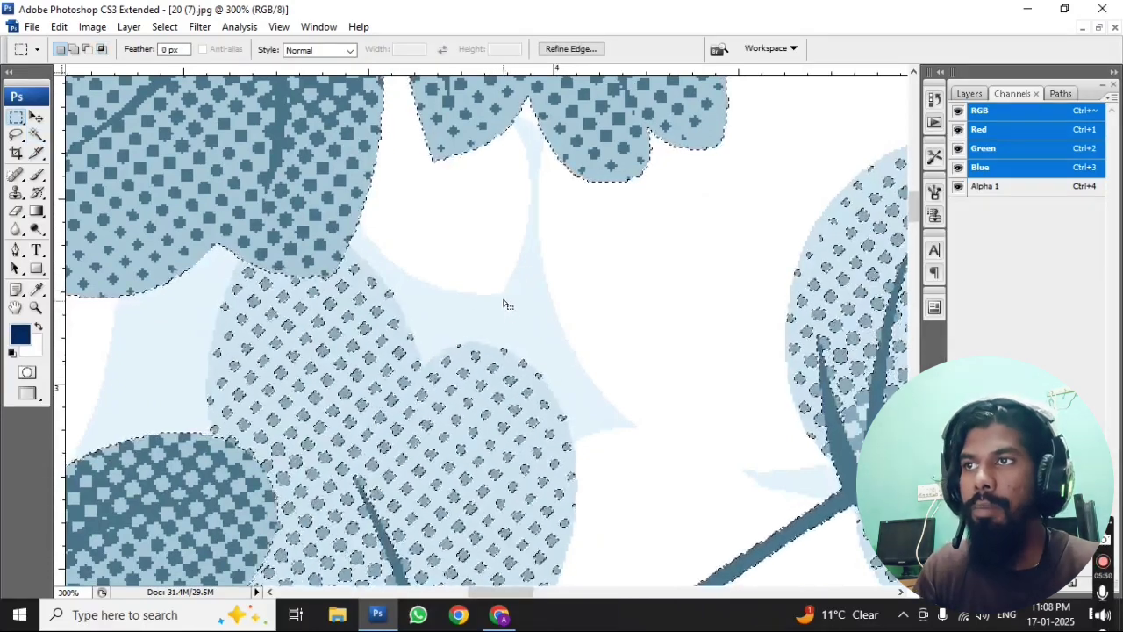
left_click_drag(279, 163, 574, 461)
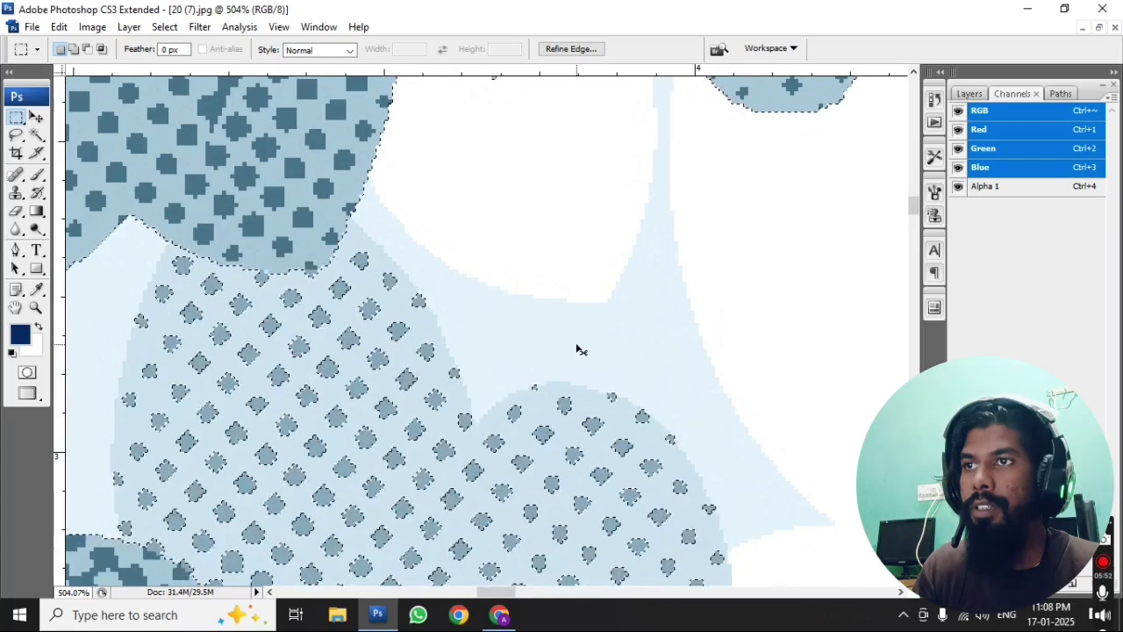
left_click(572, 342)
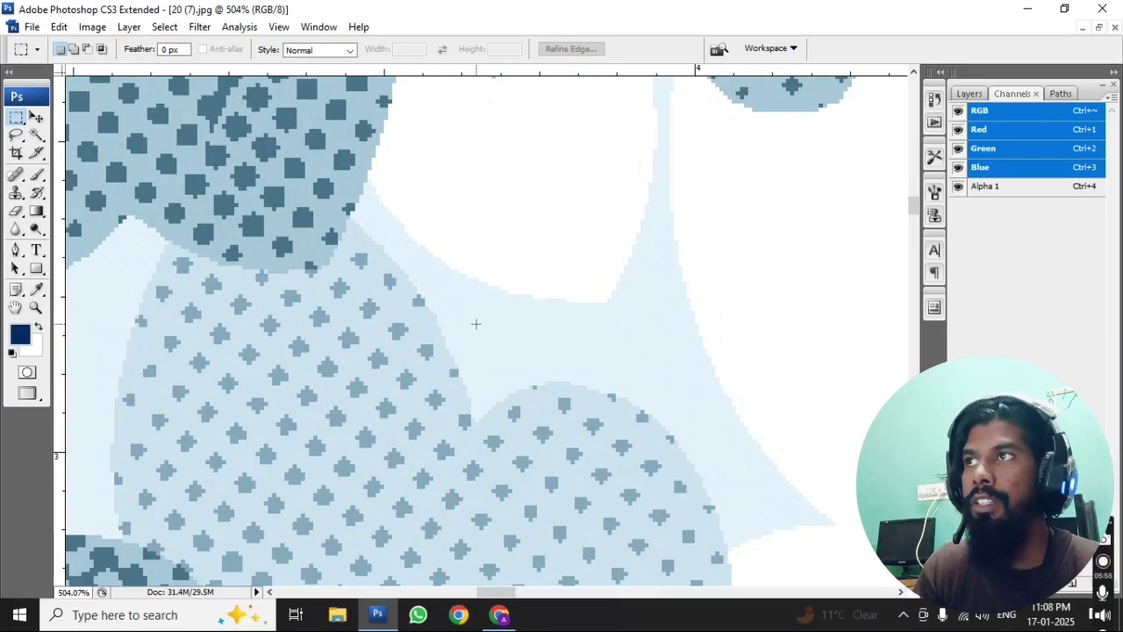
With the Magic Wand at tolerance 20, select the light-blue background above the pale leaf and extend it with Similar.
key("w")
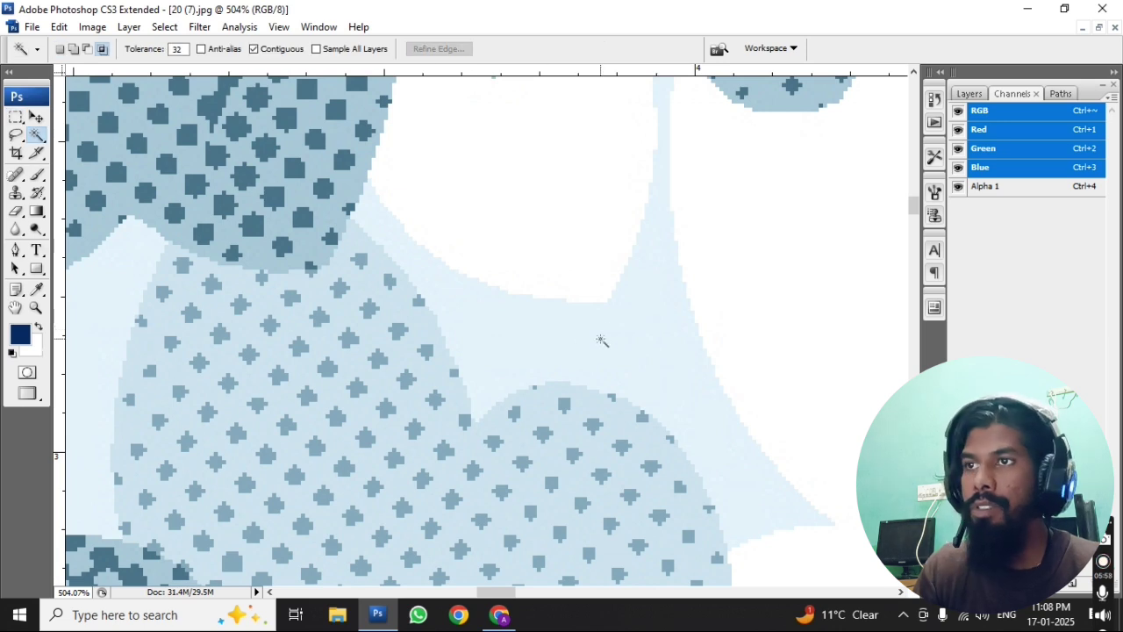
left_click(178, 50)
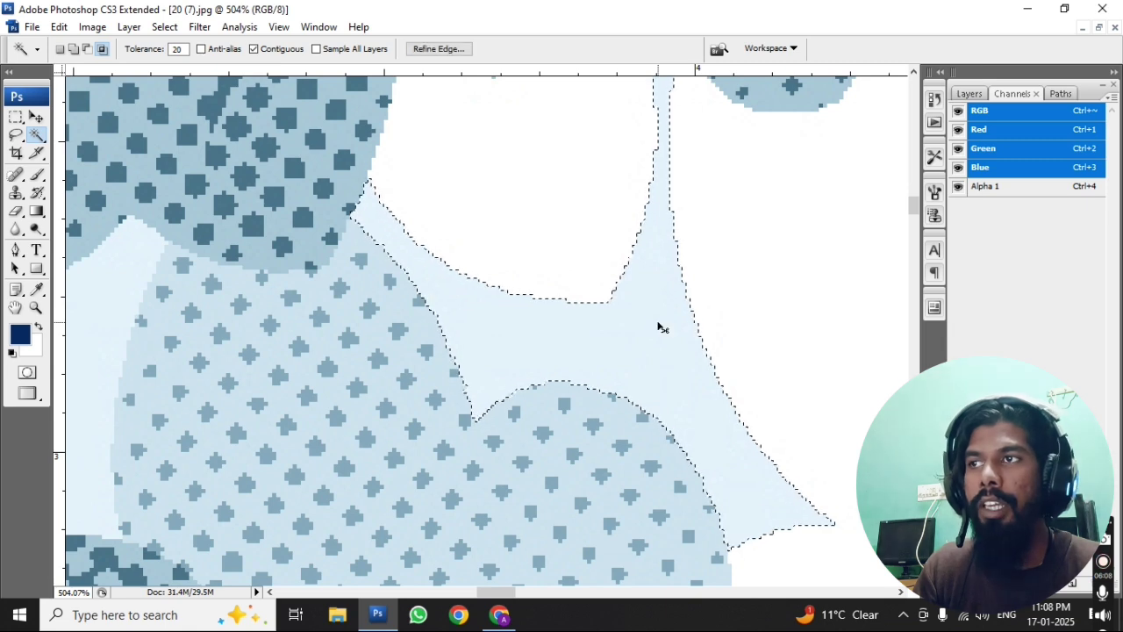
key("ctrl+minus")
key("ctrl+minus")
key("ctrl+minus")
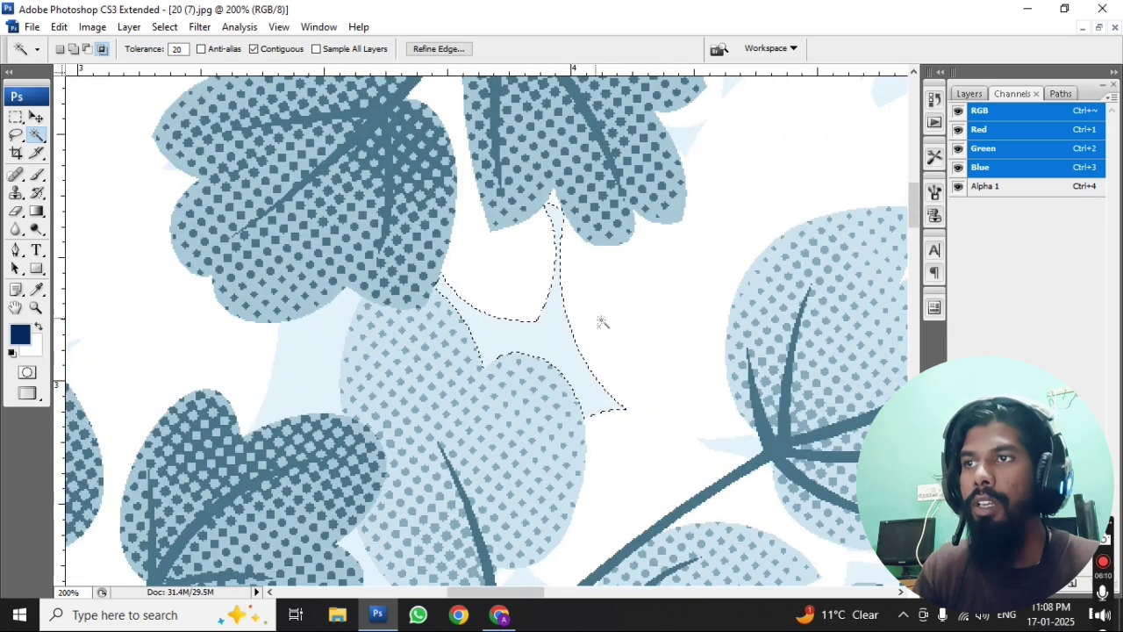
right_click(512, 335)
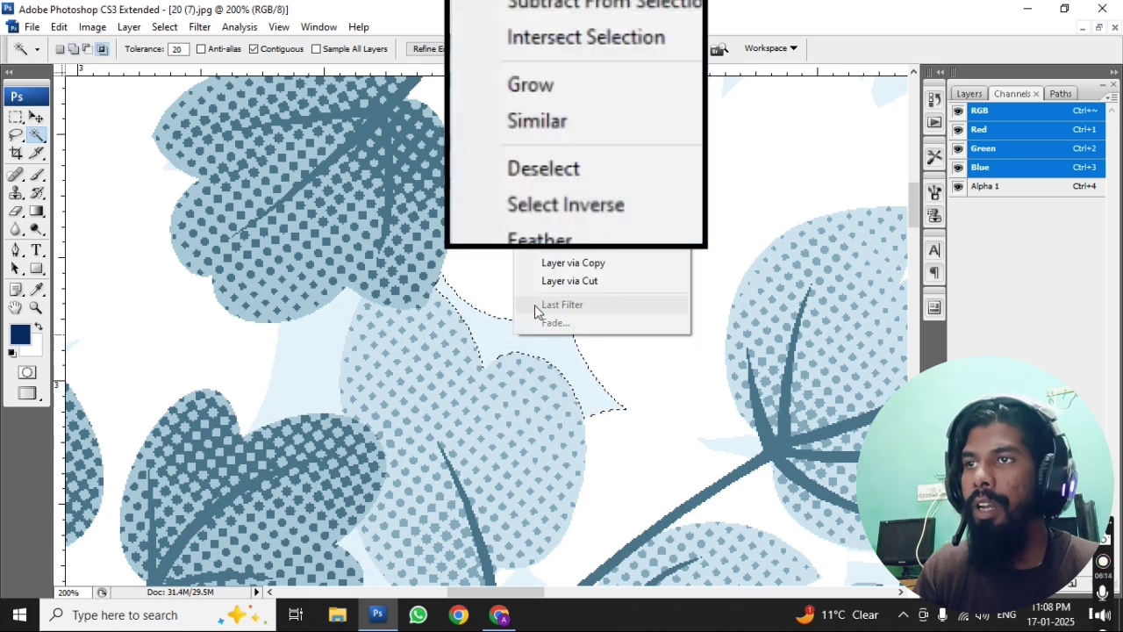
left_click(558, 185)
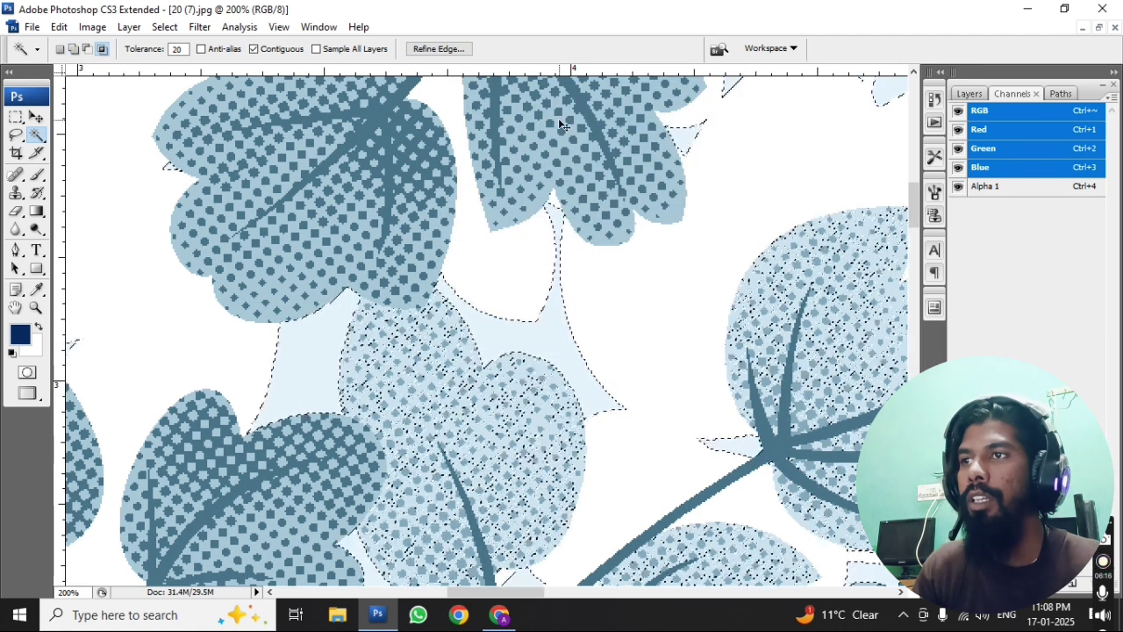
Check the extended light-blue selection around the white flower and deselect it.
key("m")
left_click_drag(542, 274, 607, 389)
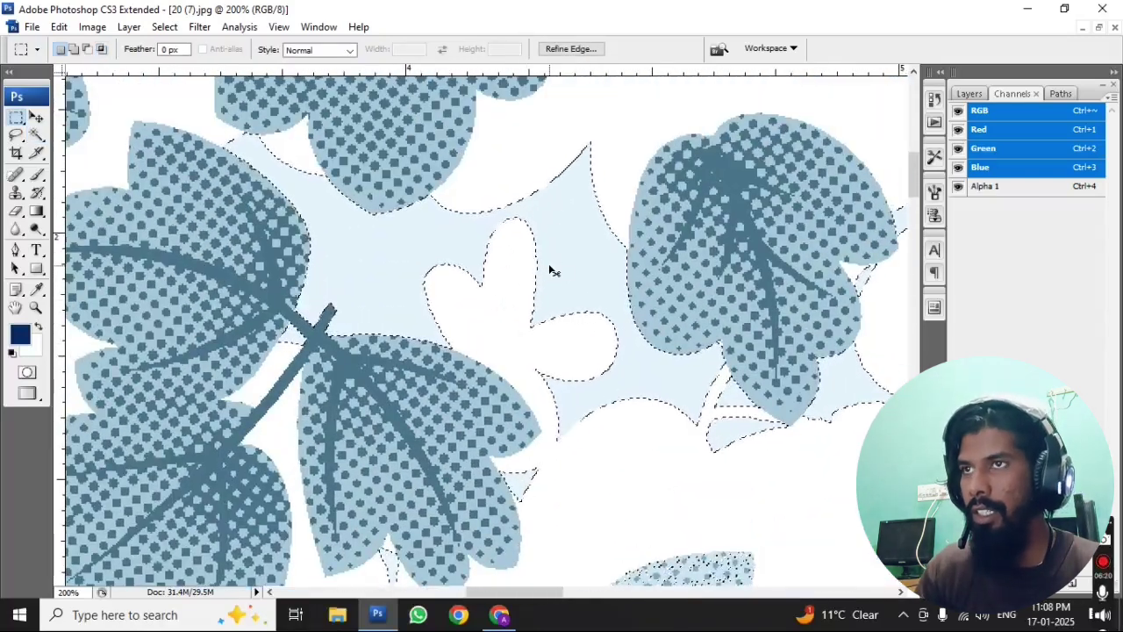
key("ctrl+d")
Enable Sample All Layers for the Magic Wand, select the light-blue background around the white flower, and deselect it.
key("w")
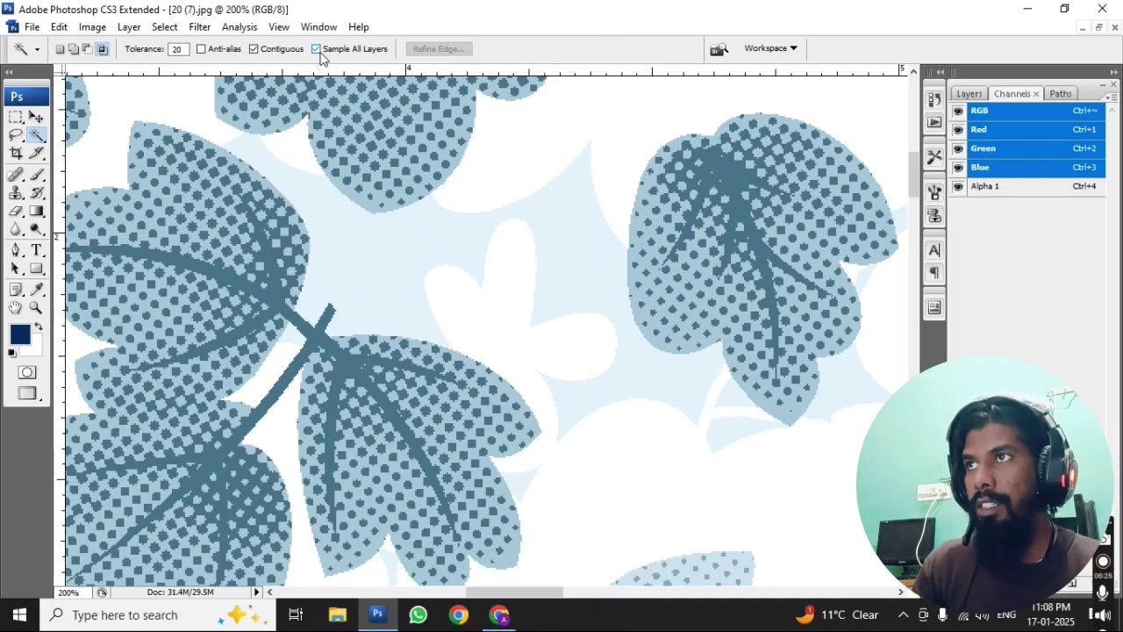
left_click(563, 228)
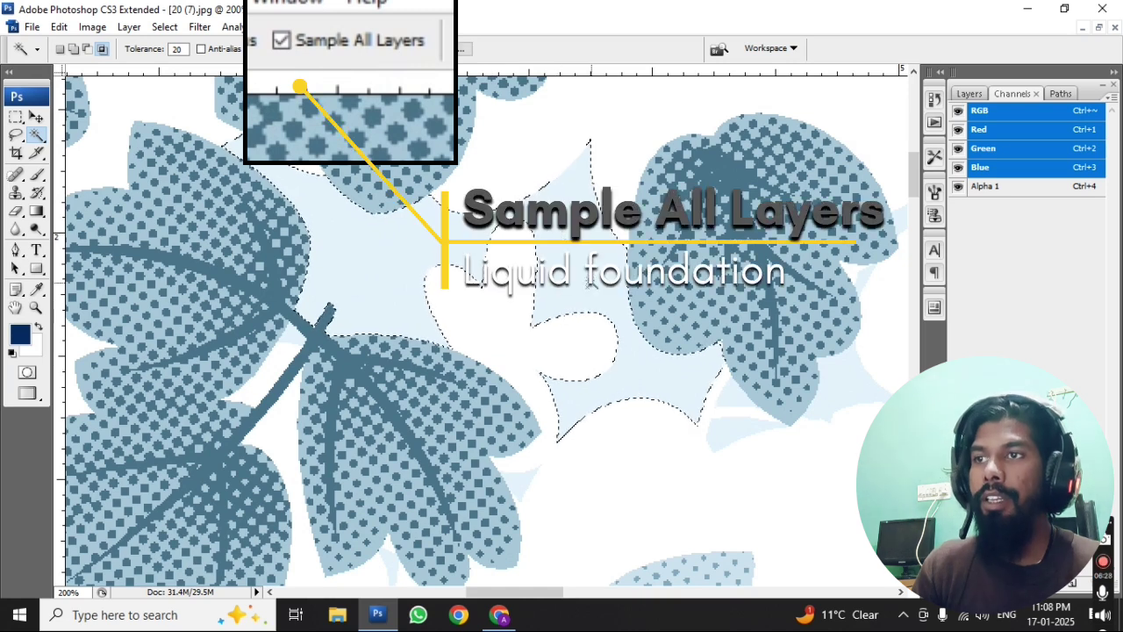
left_click_drag(662, 302, 625, 187)
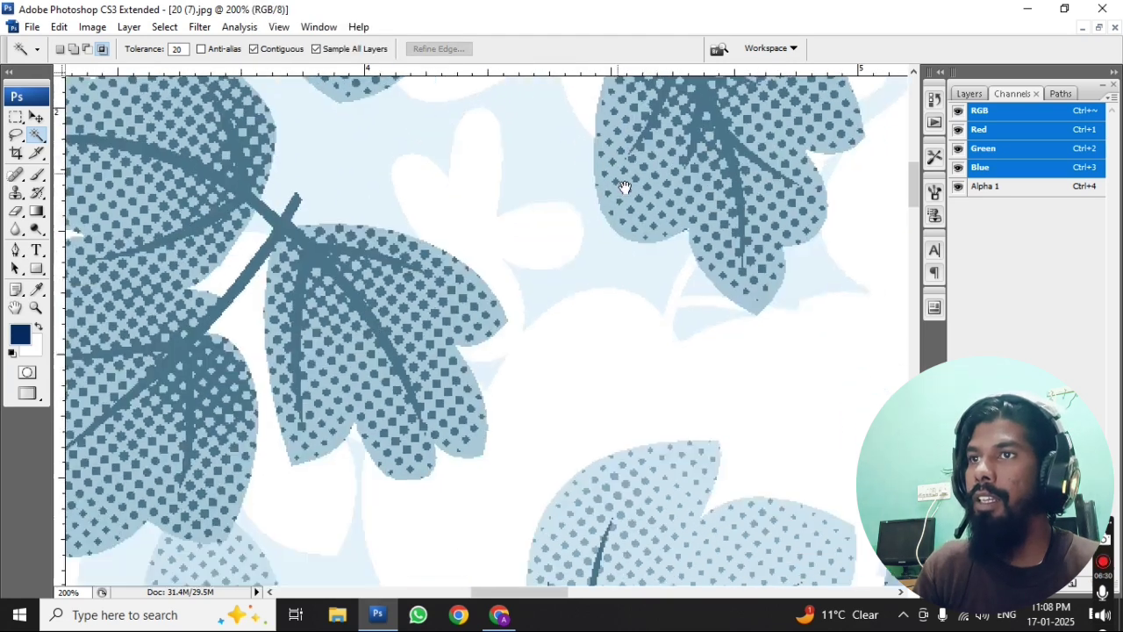
Compare the document's layers with its channels.
left_click(969, 93)
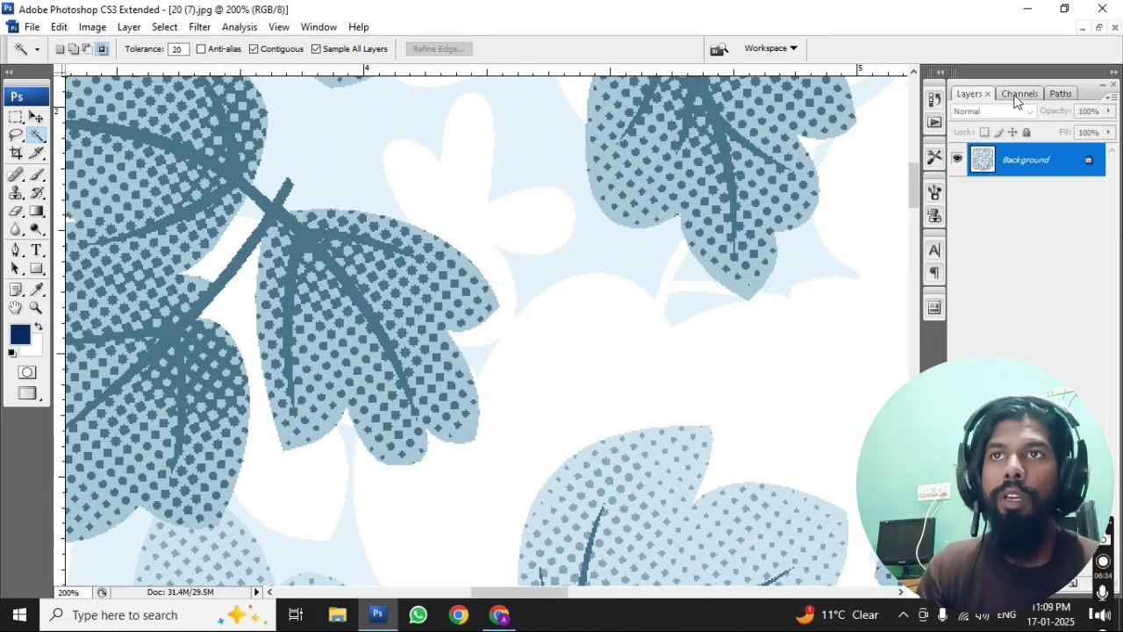
left_click(1019, 94)
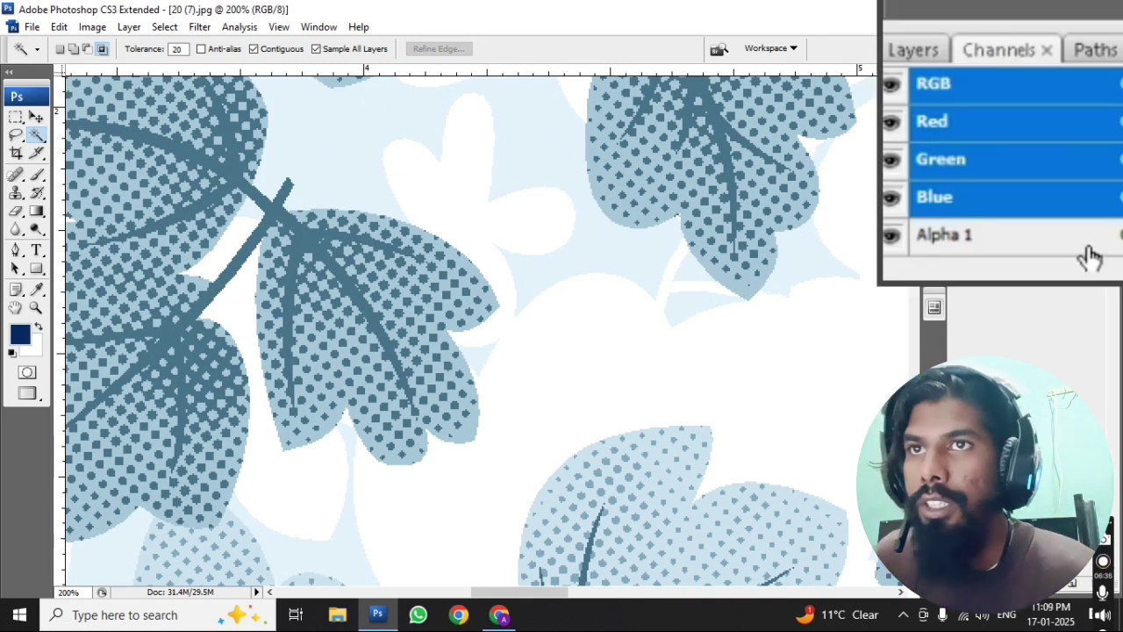
left_click(913, 48)
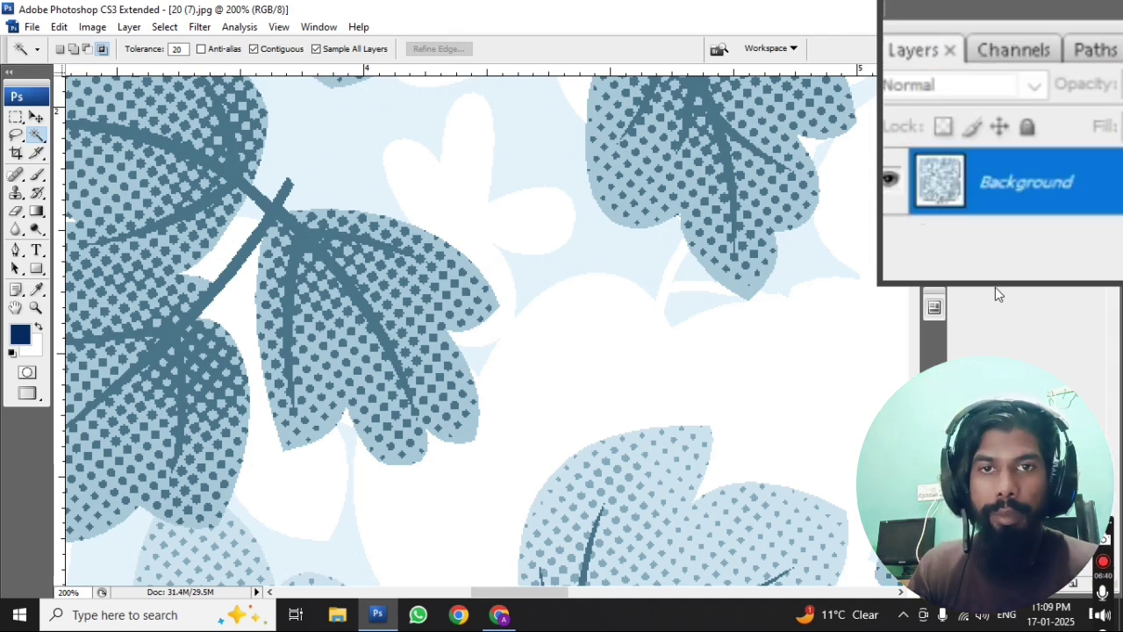
left_click(1012, 48)
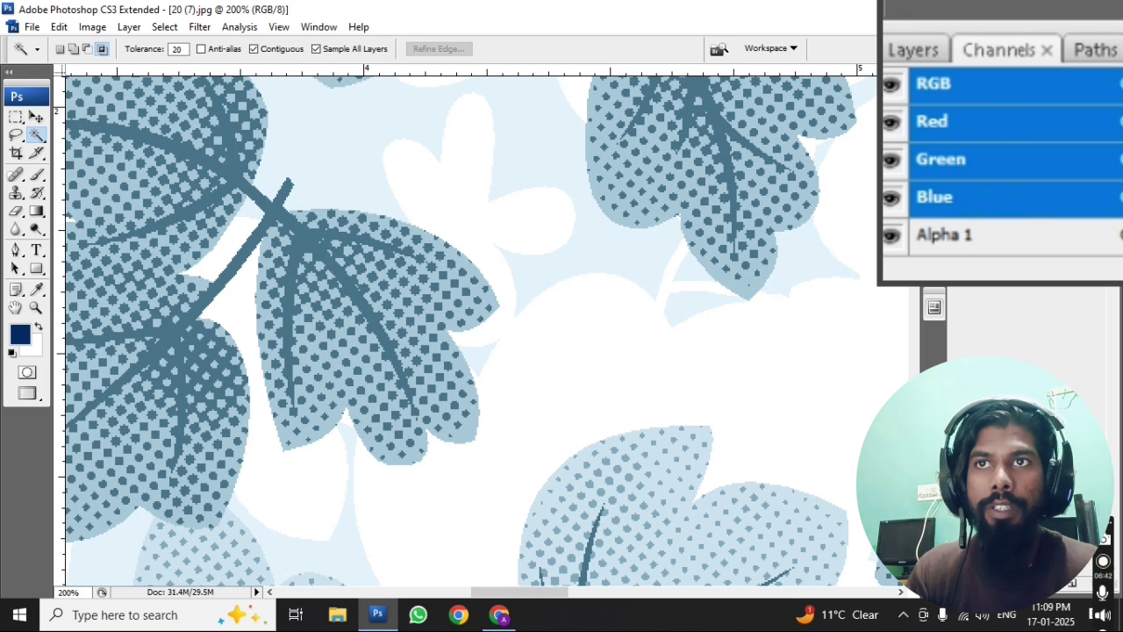
left_click(914, 50)
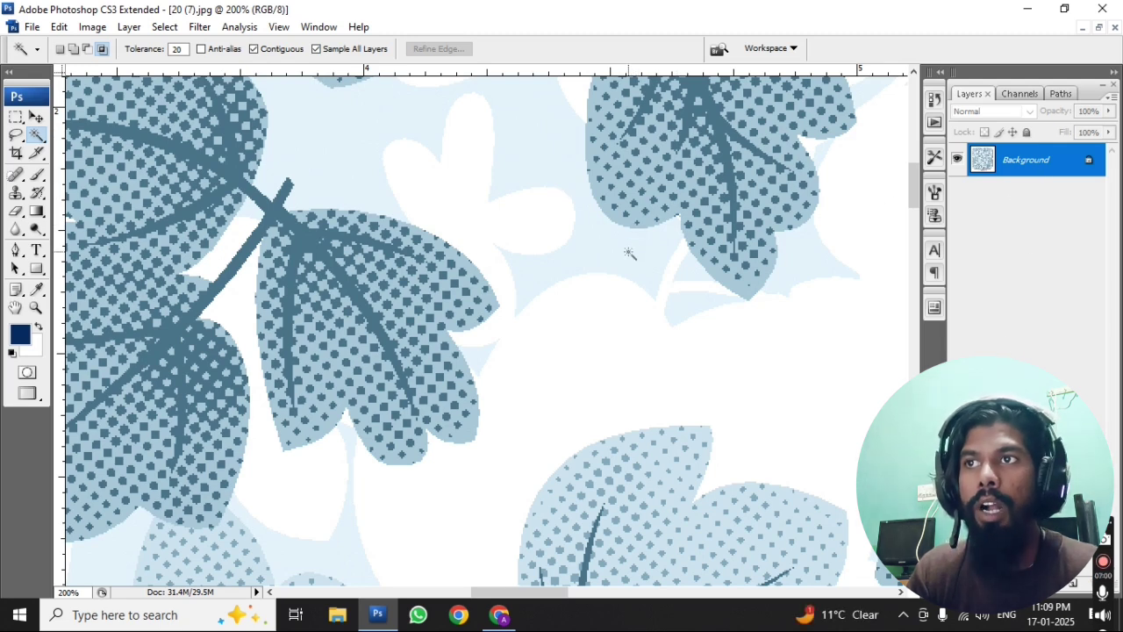
Try the Magic Wand with Sample All Layers on the light-blue background below the dark leaf, and deselect.
left_click(629, 253)
key("ctrl+d")
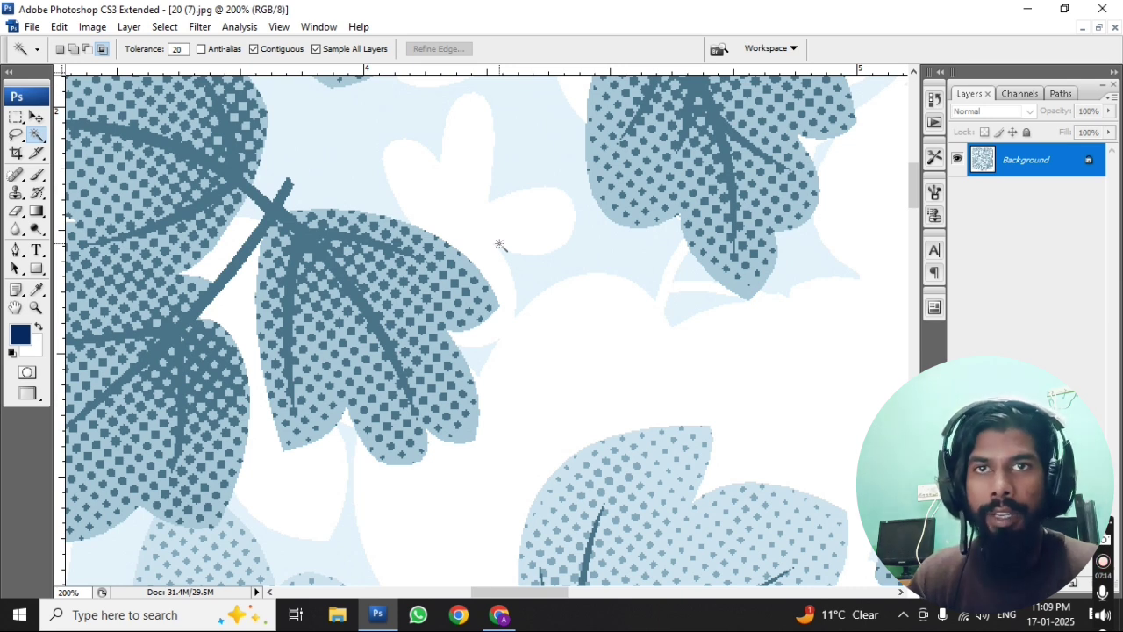
Select the dark stem and connected veins of a dark leaf pair with the Magic Wand at tolerance 20.
key("m")
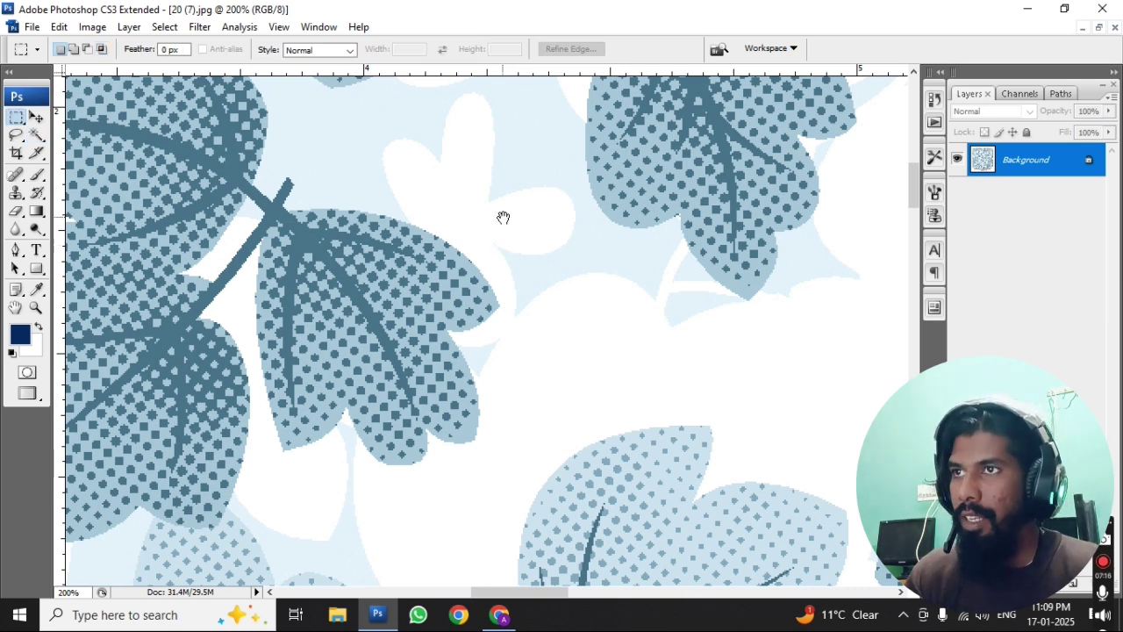
right_click(501, 220)
left_click(535, 264)
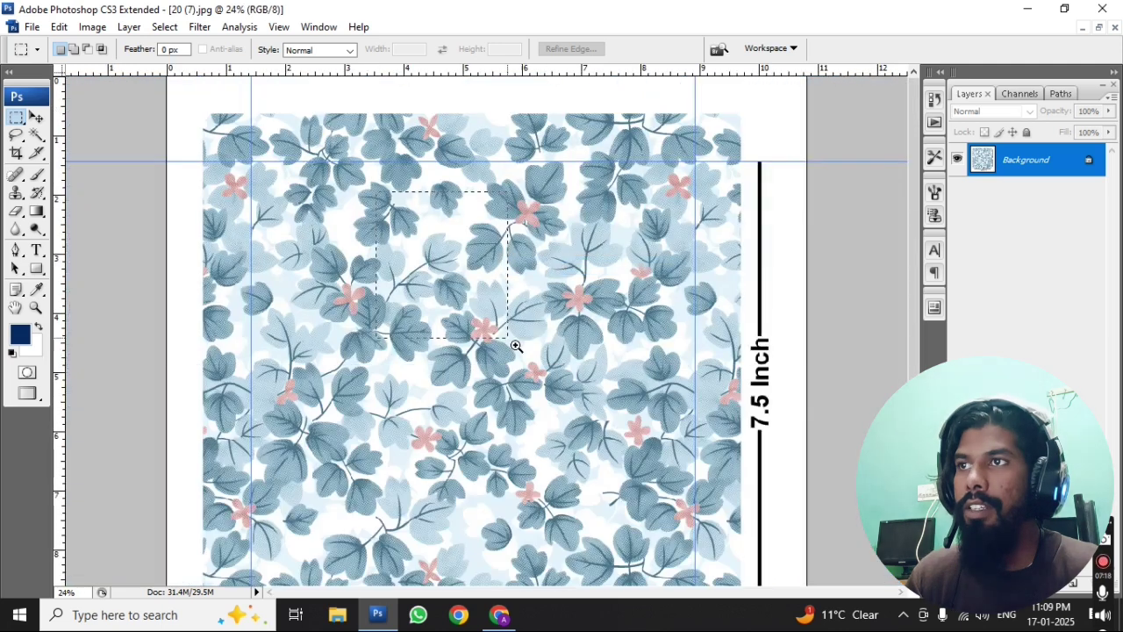
left_click(516, 347, "ctrl")
left_click(551, 324, "ctrl")
key("w")
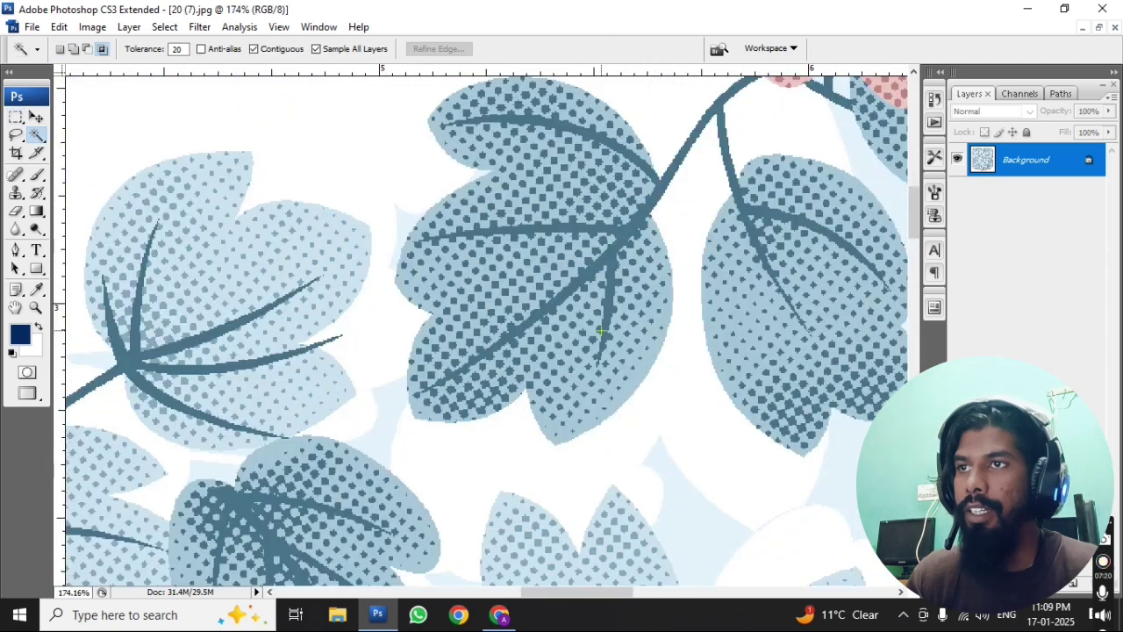
left_click(610, 255)
left_click_drag(625, 232, 556, 301)
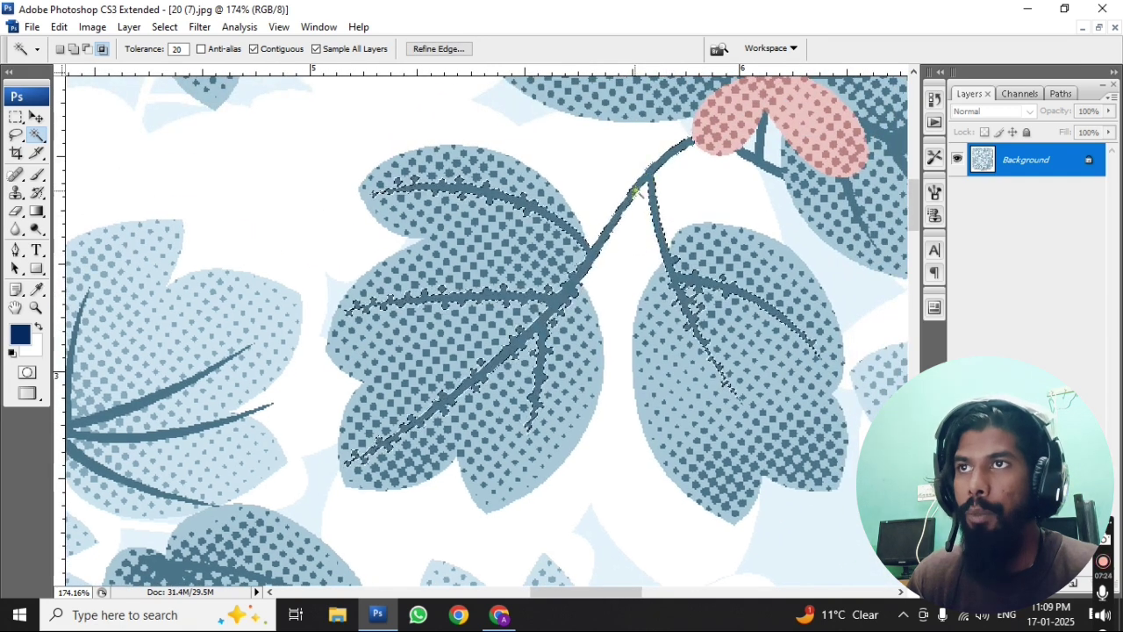
Extend the stem and vein selection to all matching dark-blue areas with Similar.
left_click_drag(390, 176, 795, 509)
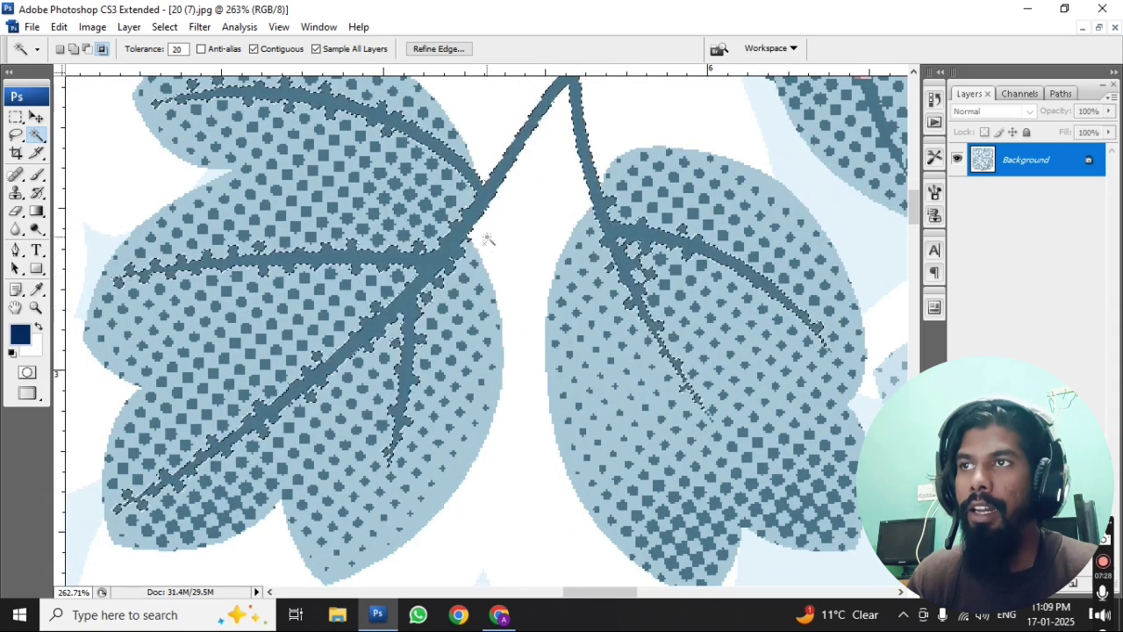
right_click(471, 220)
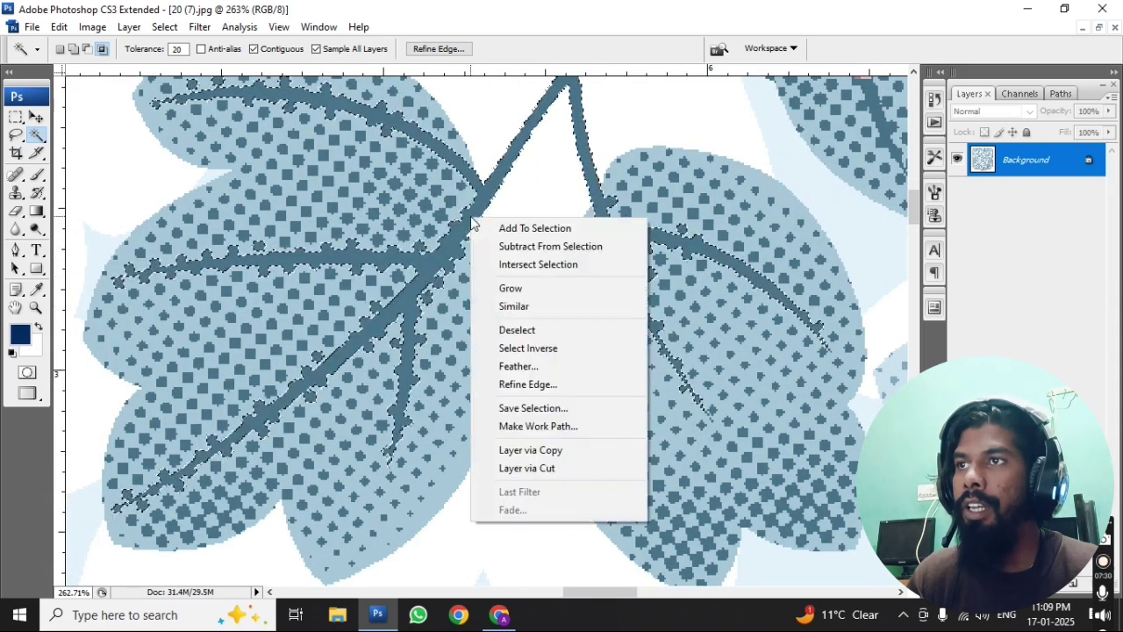
left_click(510, 314)
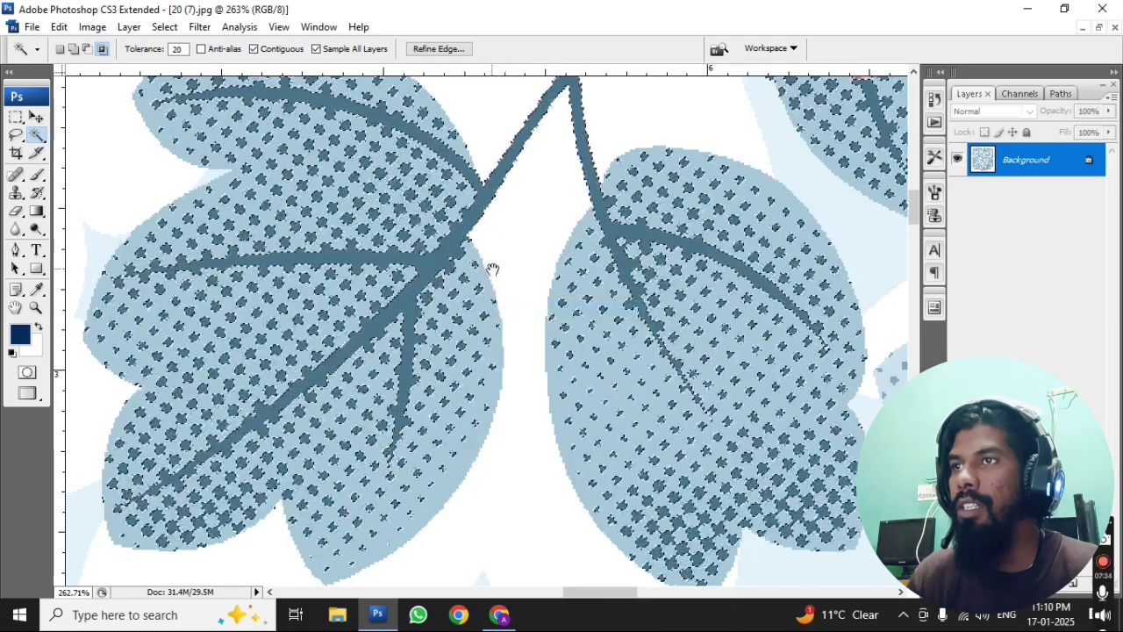
Check the dark-blue selection across the whole design and deselect it.
right_click(501, 267)
left_click(534, 318)
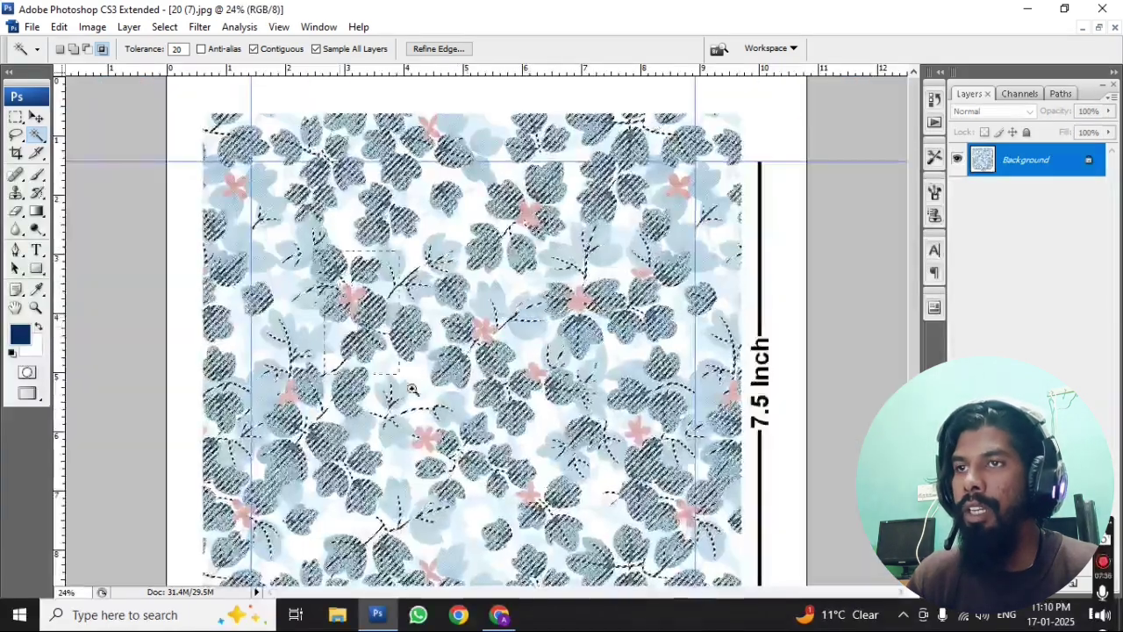
left_click_drag(332, 278, 461, 401)
key("ctrl+d")
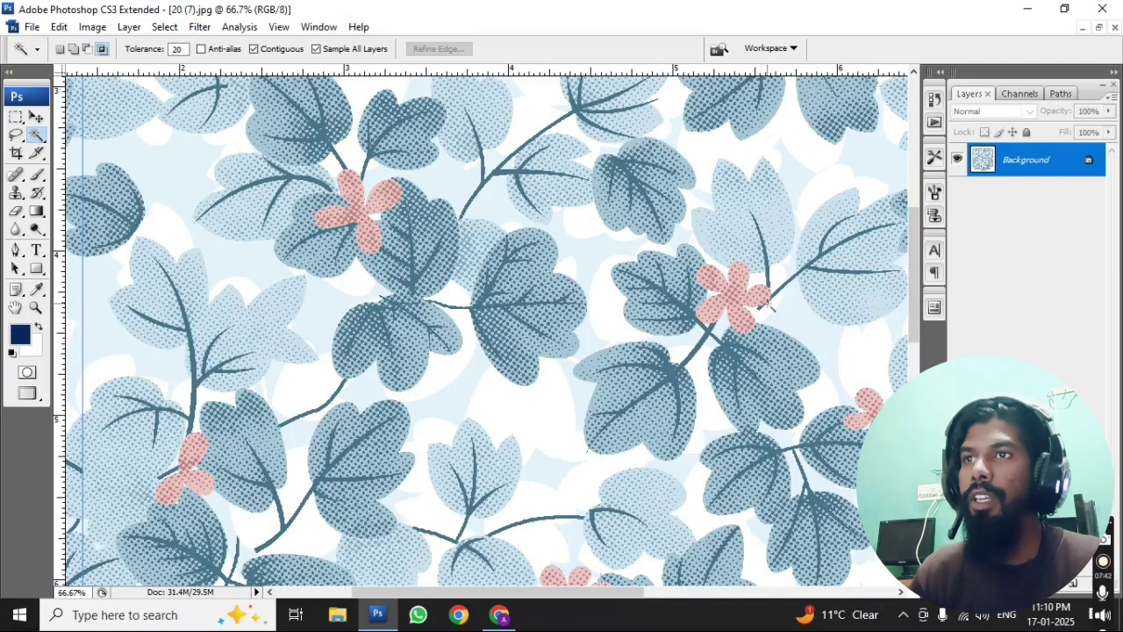
Select one dark dot on the leaf with the Magic Wand, and replace it with the neighbouring dot in New Selection mode.
left_click_drag(765, 163, 629, 241)
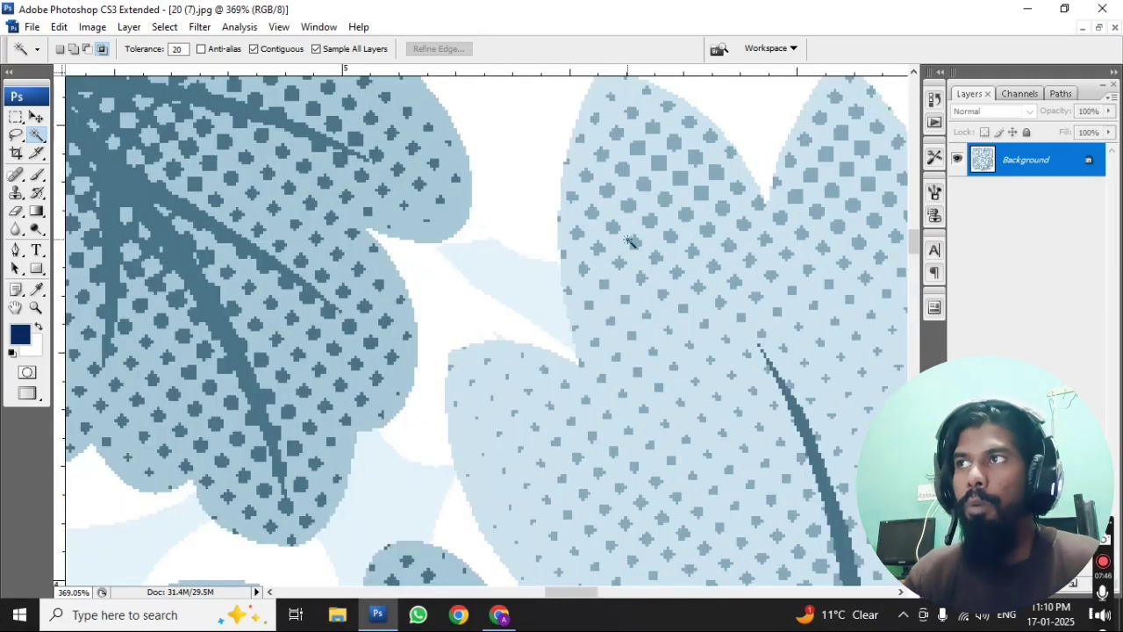
left_click_drag(288, 170, 637, 237)
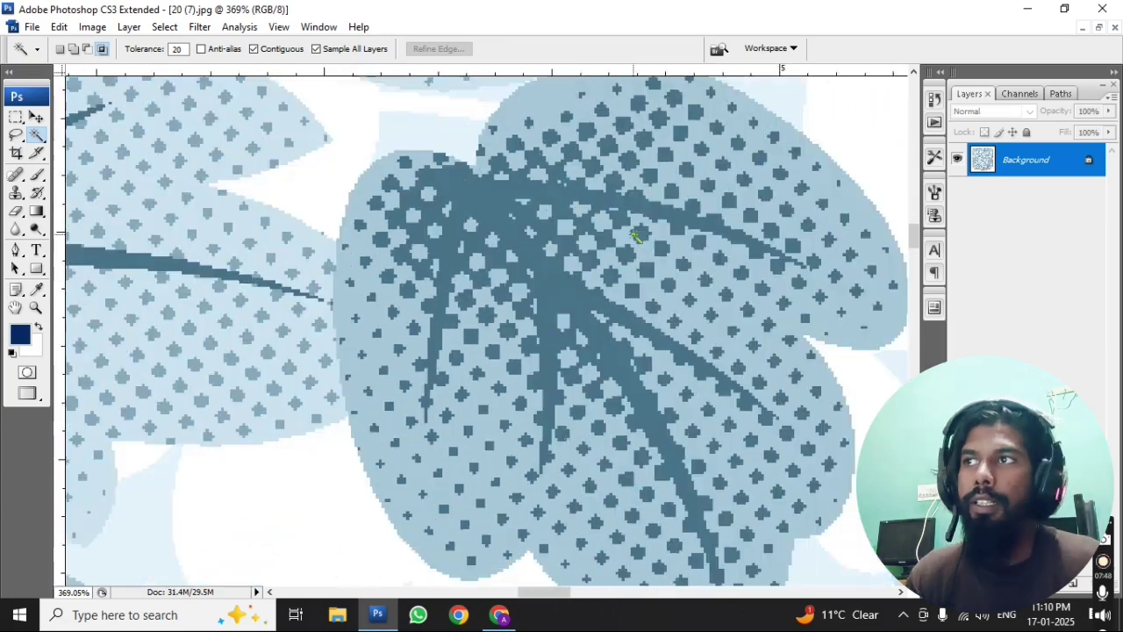
left_click_drag(625, 129, 495, 234)
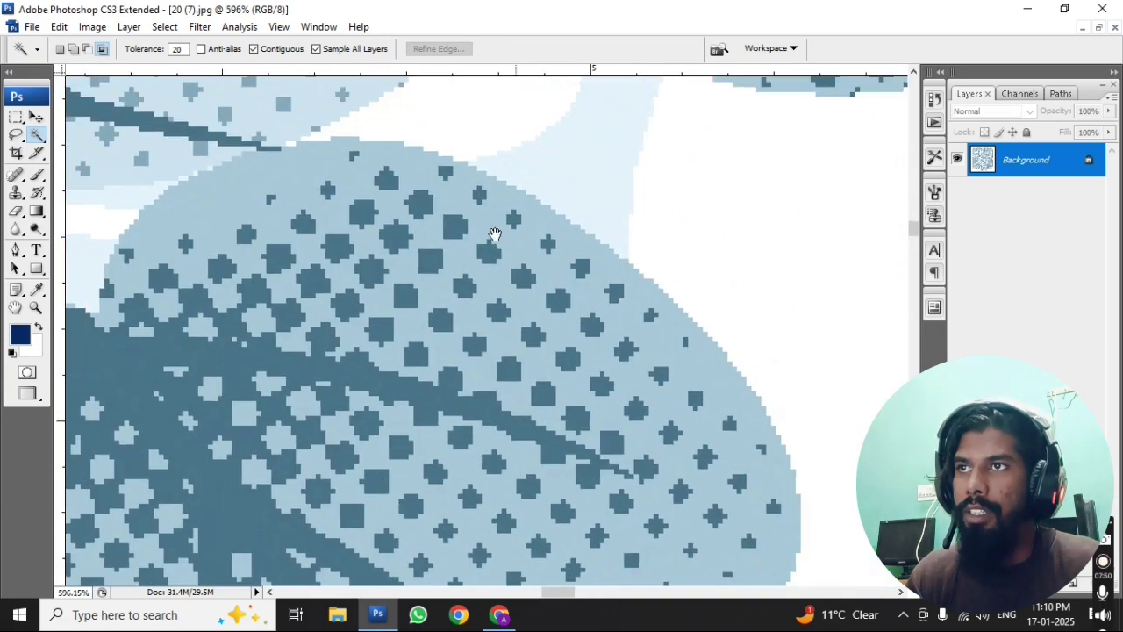
left_click(422, 205)
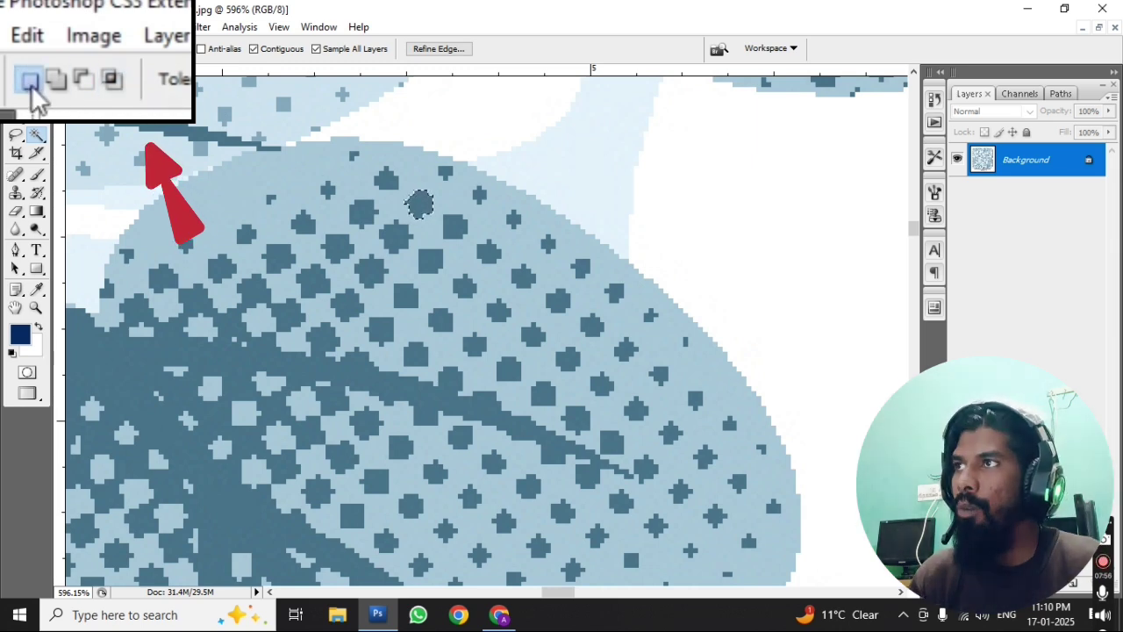
left_click(455, 227)
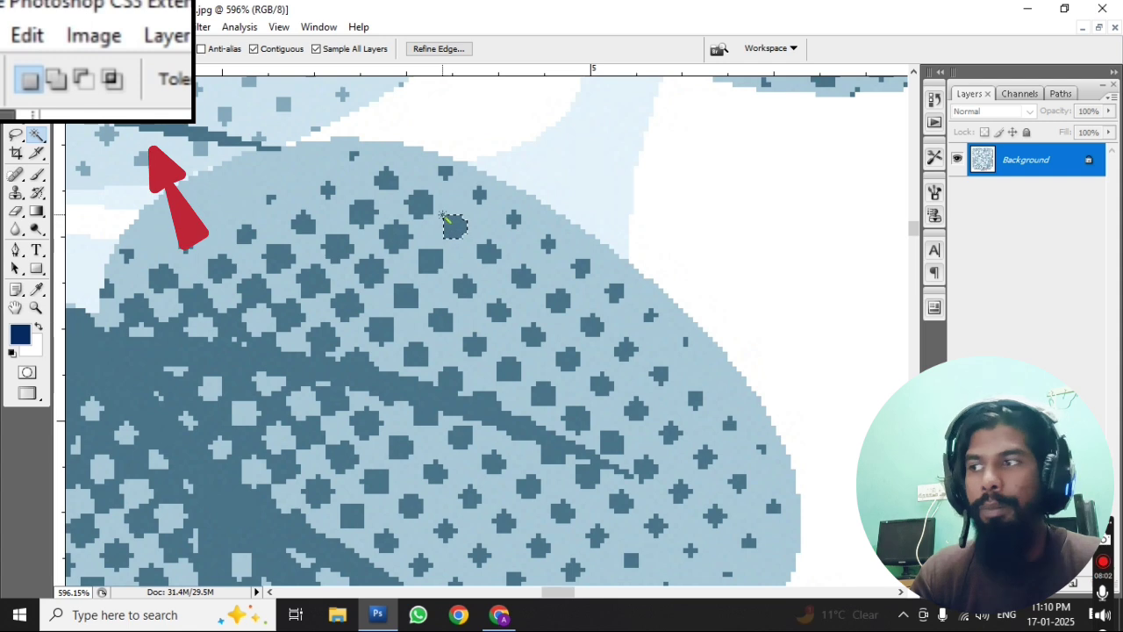
Switch the Magic Wand to Add to Selection and add eleven neighbouring dark dots on the leaf's upper lobe.
key("shift")
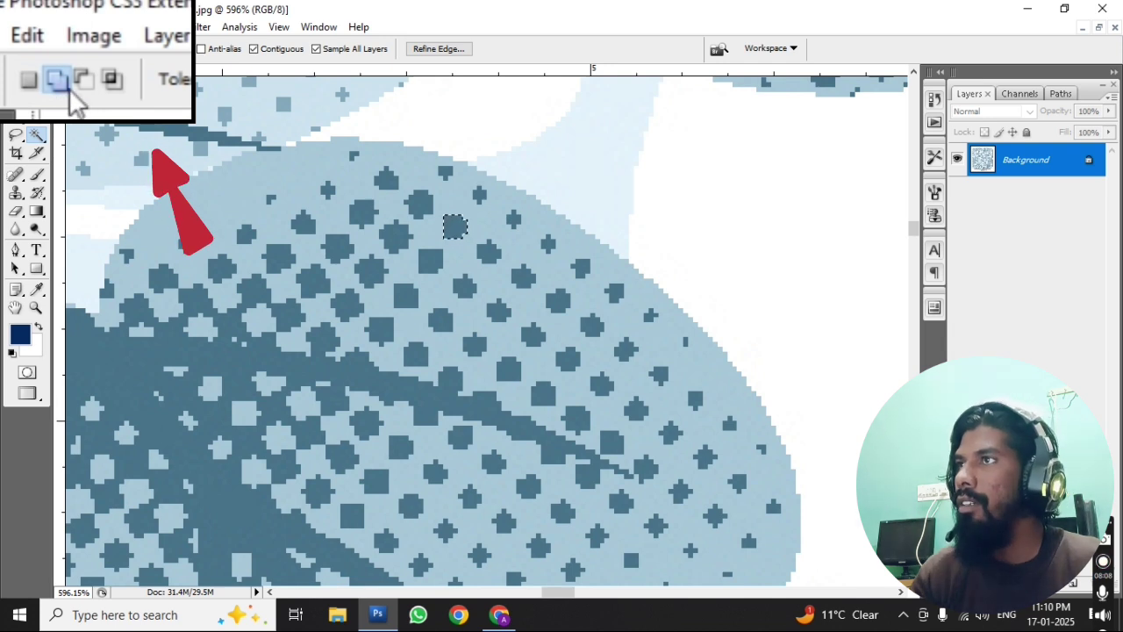
left_click(419, 205)
left_click(395, 236)
left_click(431, 260)
left_click(404, 297)
left_click(367, 271)
left_click(339, 249)
left_click(364, 212)
left_click(386, 183)
left_click(488, 252)
left_click(464, 287)
left_click(440, 321)
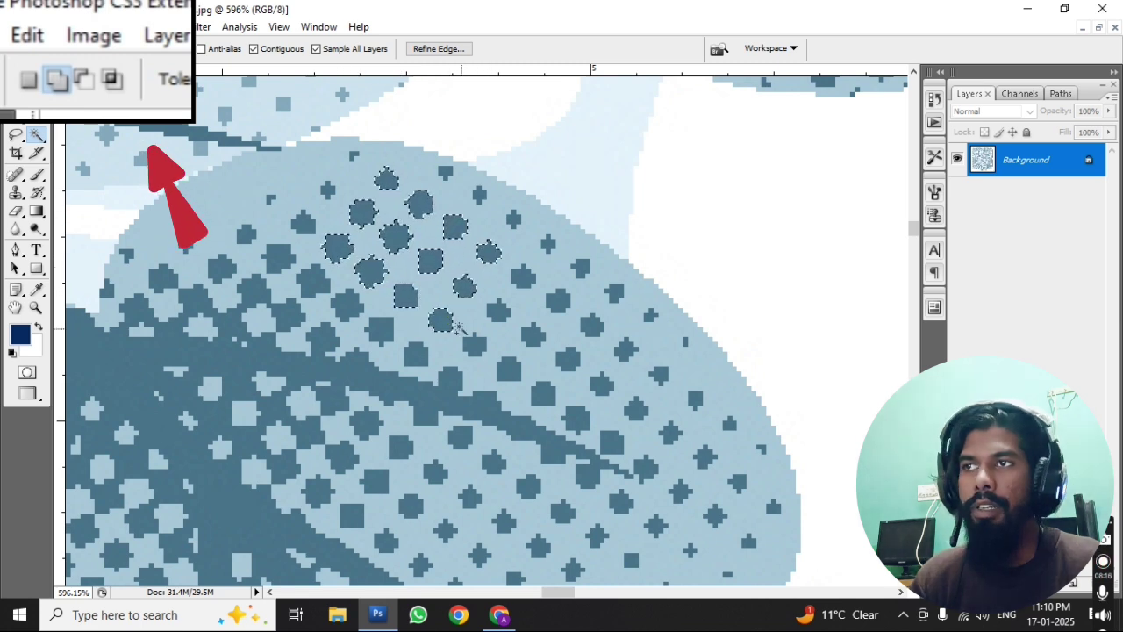
Add one more dark dot to the selection, and remove eight of the selected dots with Subtract from Selection.
left_click(474, 345)
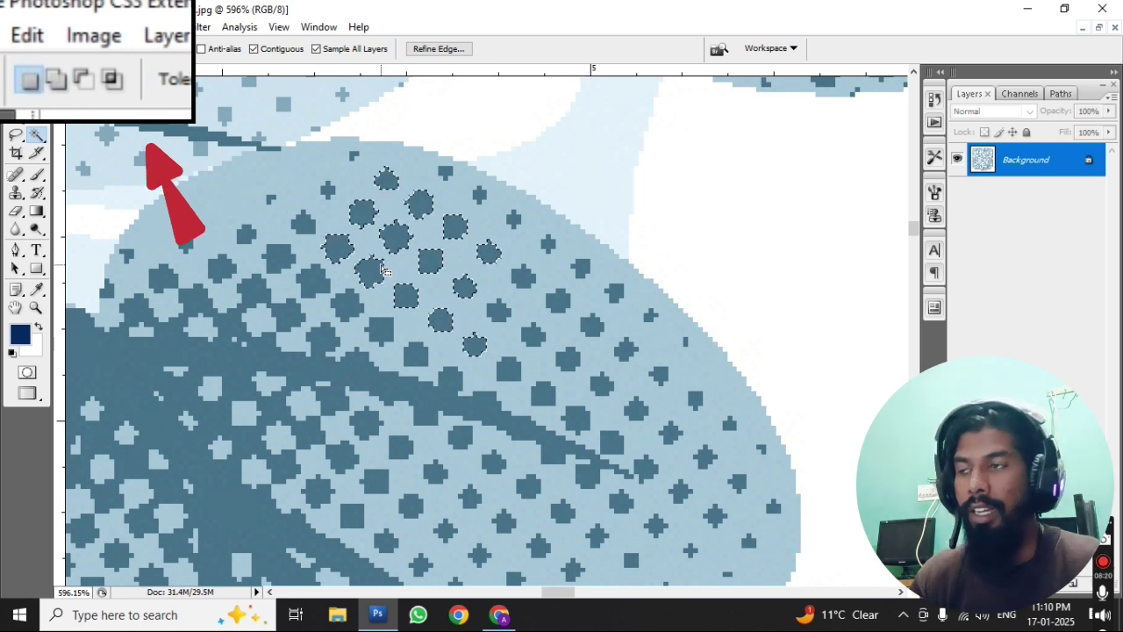
key("alt")
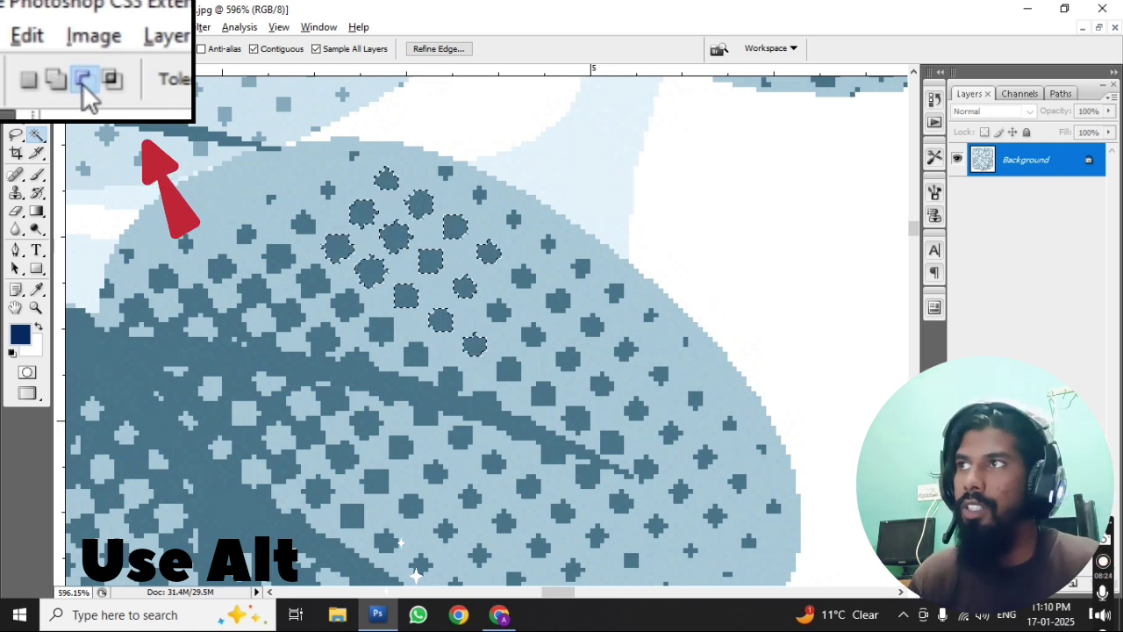
left_click(440, 322)
left_click(406, 296)
left_click(362, 270)
left_click(338, 249)
left_click(364, 212)
left_click(395, 236)
left_click(434, 261, "alt")
left_click(467, 288, "alt")
Intersect the dot selection with a single upper dot, compare it with the previous selection through undo, and deselect everything.
key("alt+shift")
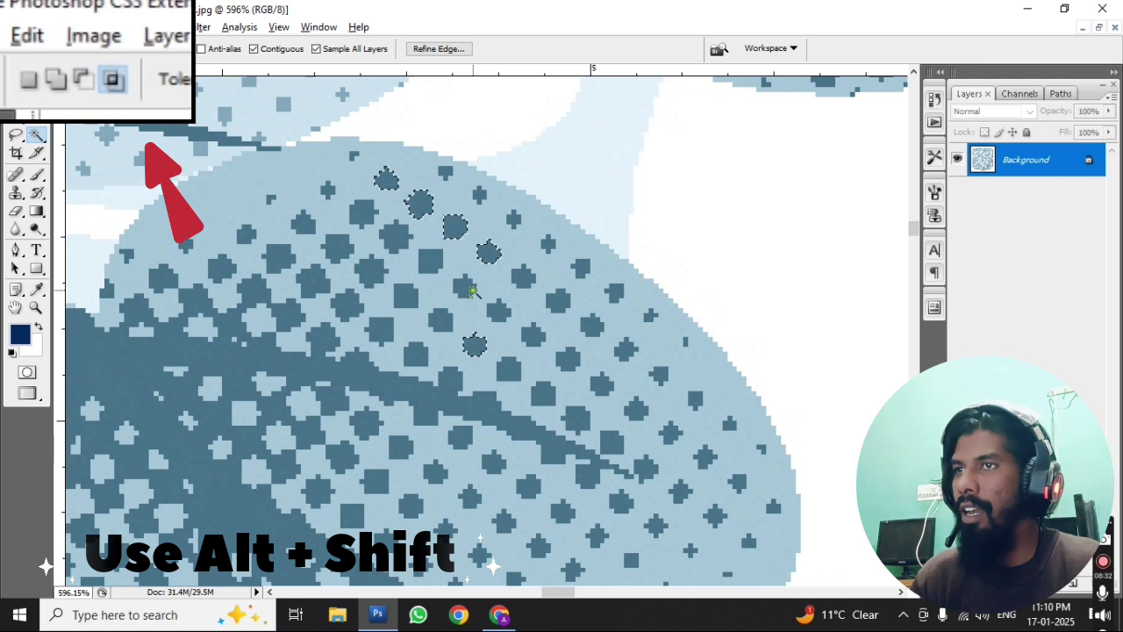
left_click(419, 208, "alt+shift")
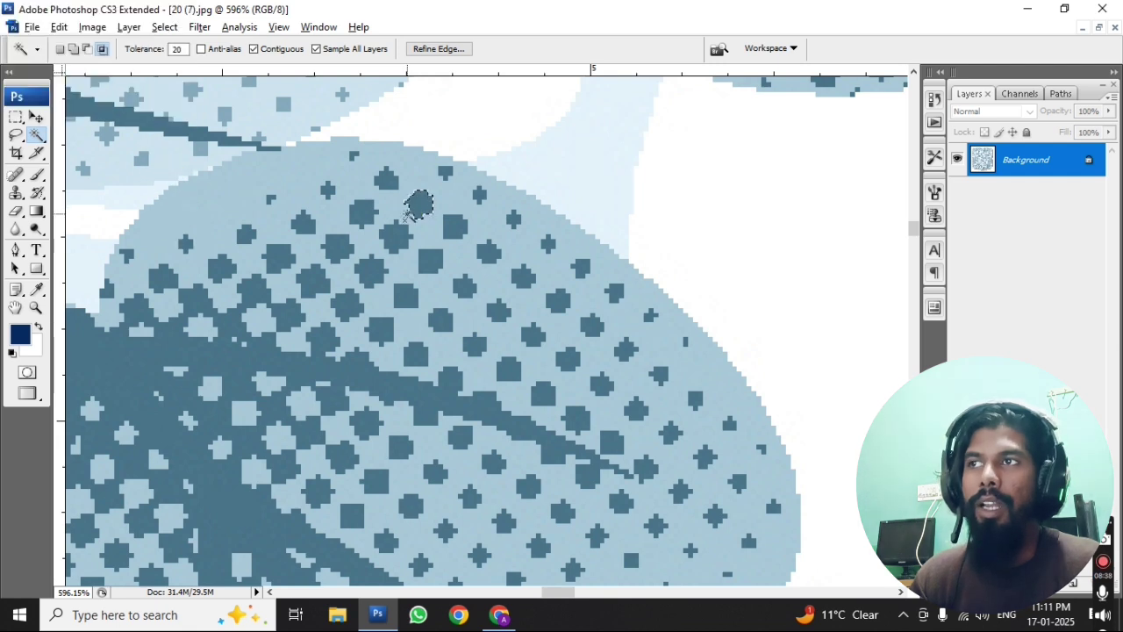
key("ctrl+j")
key("ctrl+z")
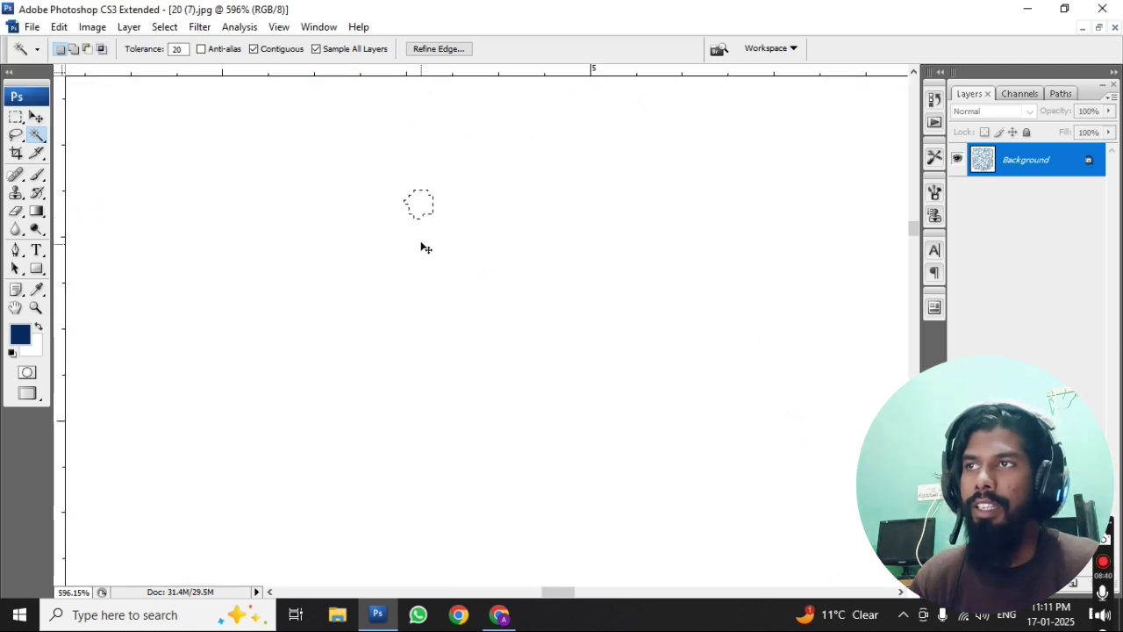
key("ctrl+z")
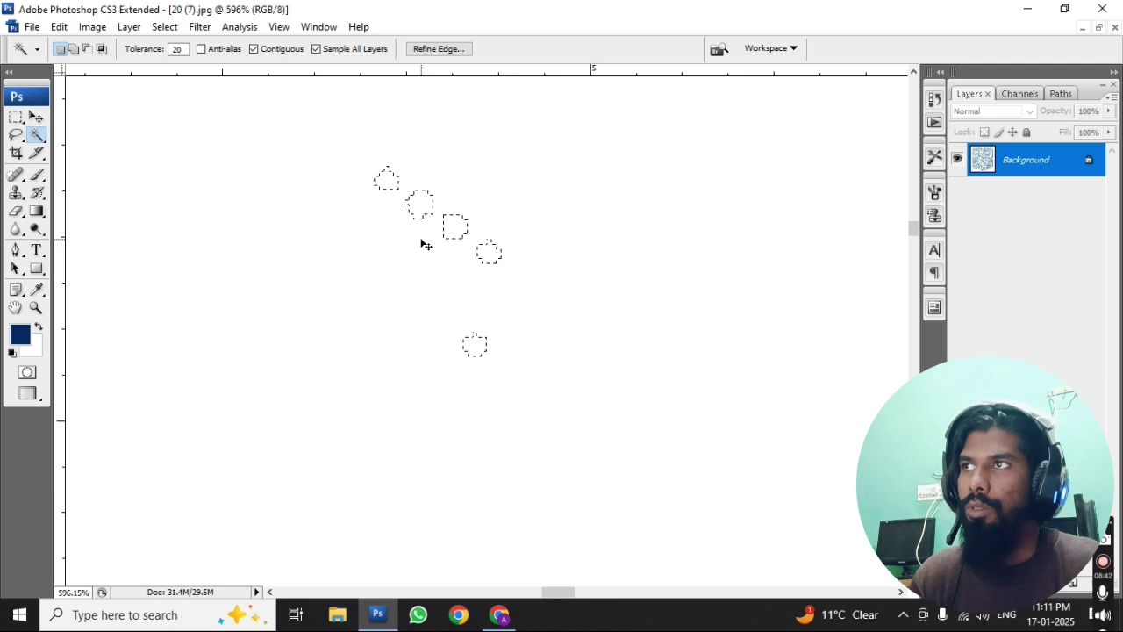
key("ctrl+z")
key("ctrl+d")
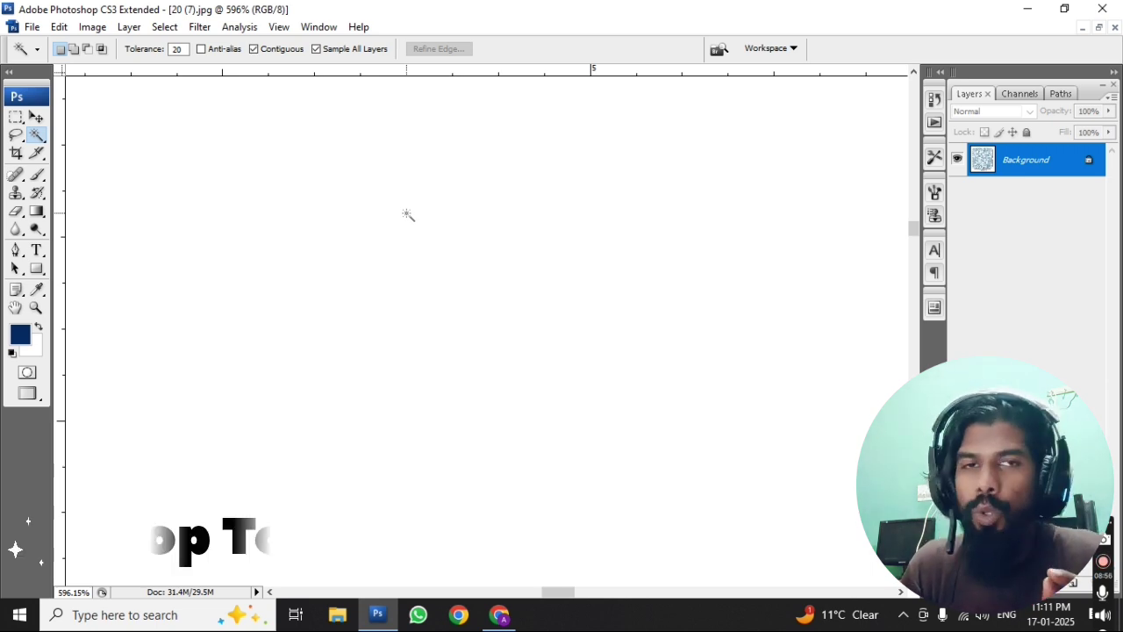
Switch to the Crop tool and clear its preset width, height and resolution.
key("c")
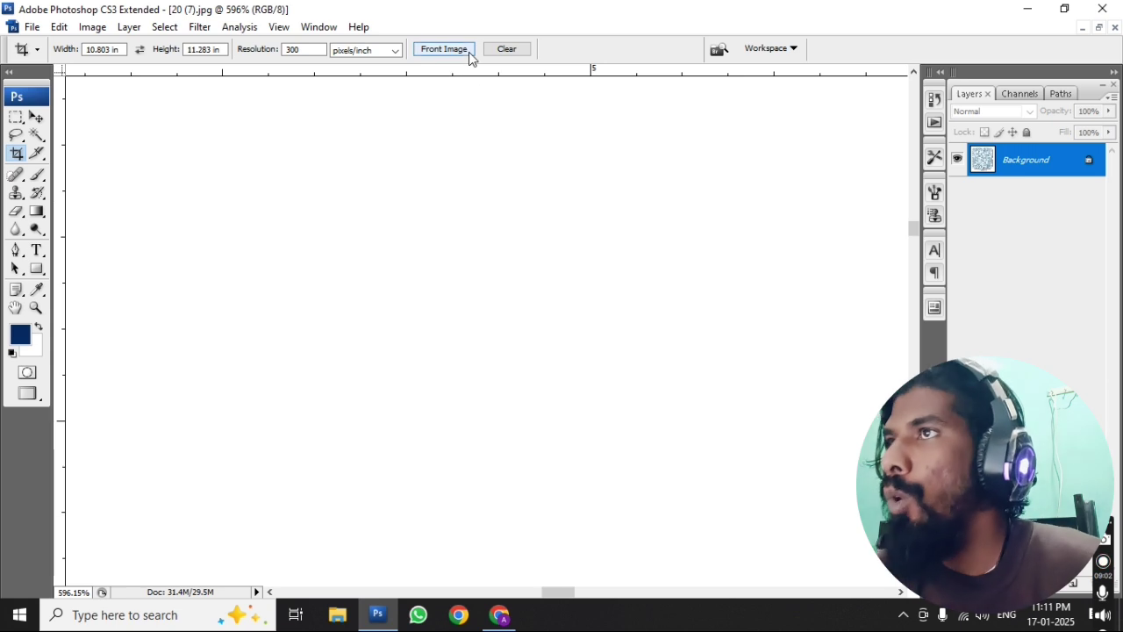
left_click(514, 50)
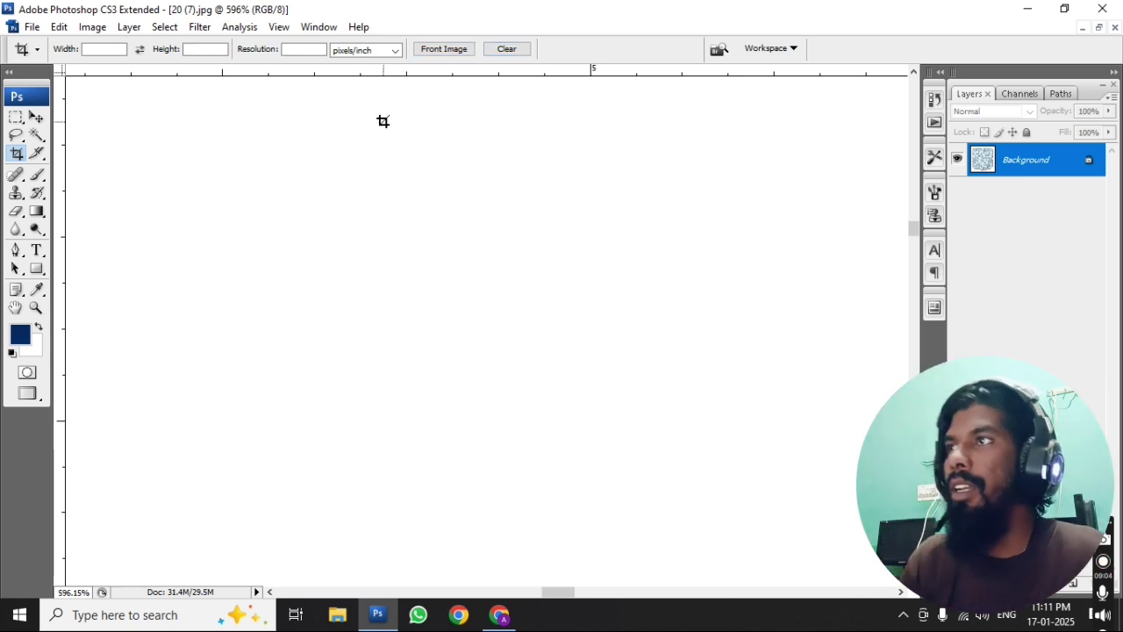
key("ctrl+0")
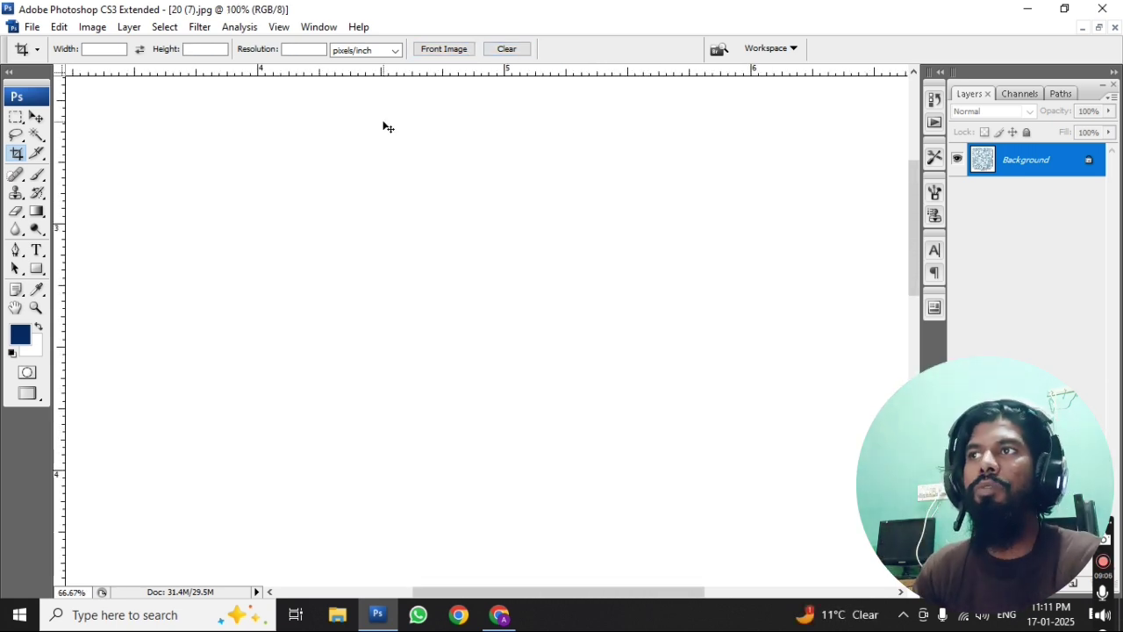
key("ctrl+minus")
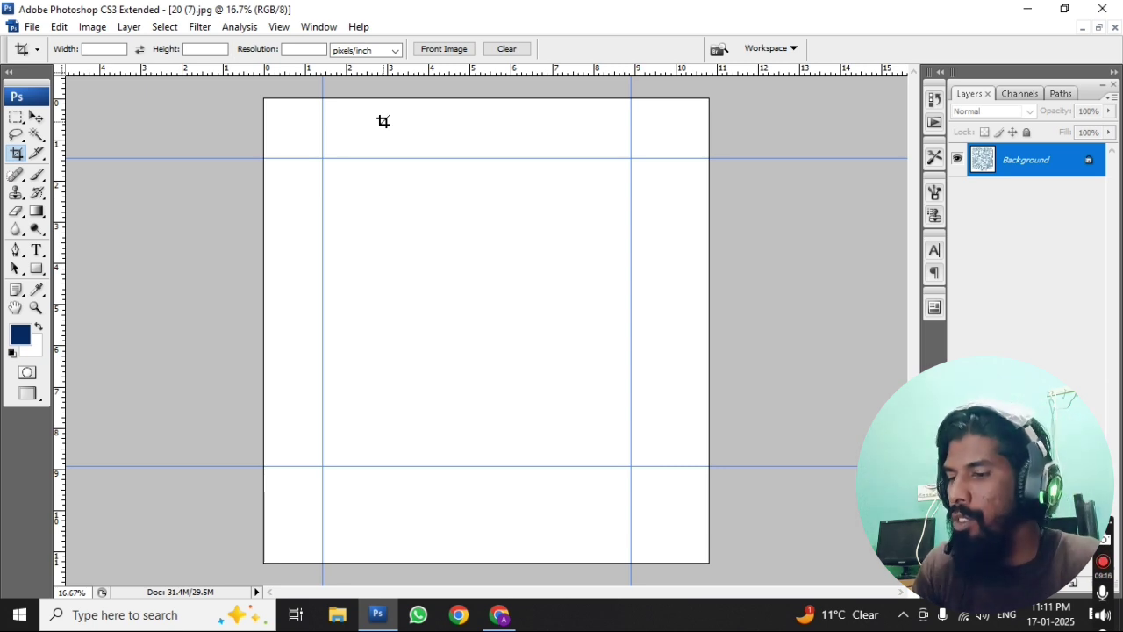
Examine the width and height settings in the Canvas Size dialog, and close it without changes.
key("alt+i")
key("s")
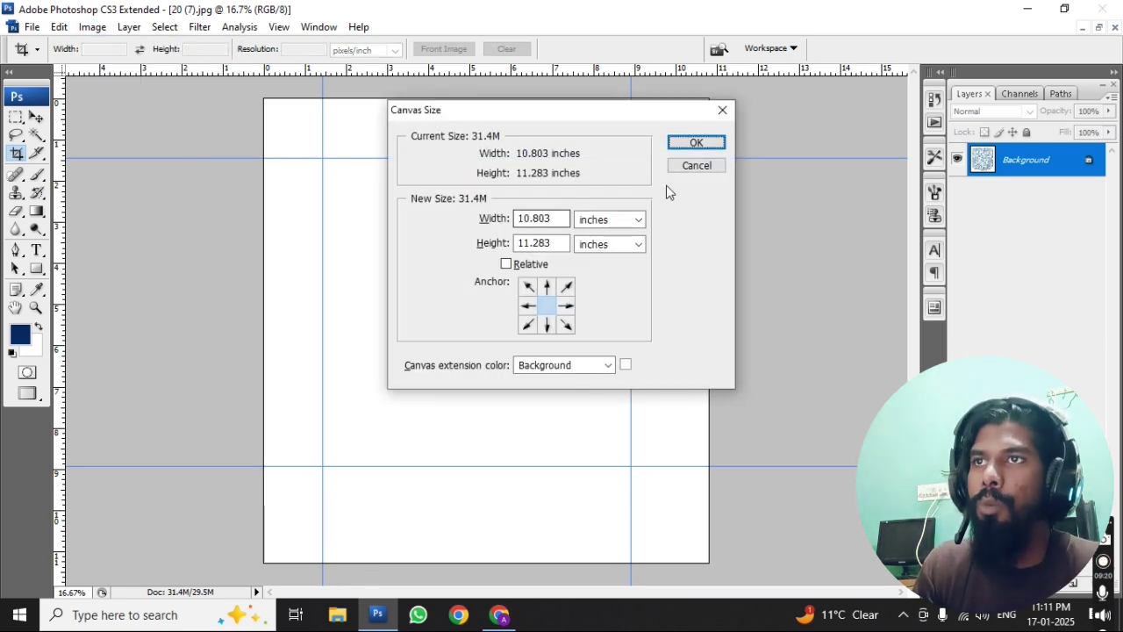
left_click(689, 166)
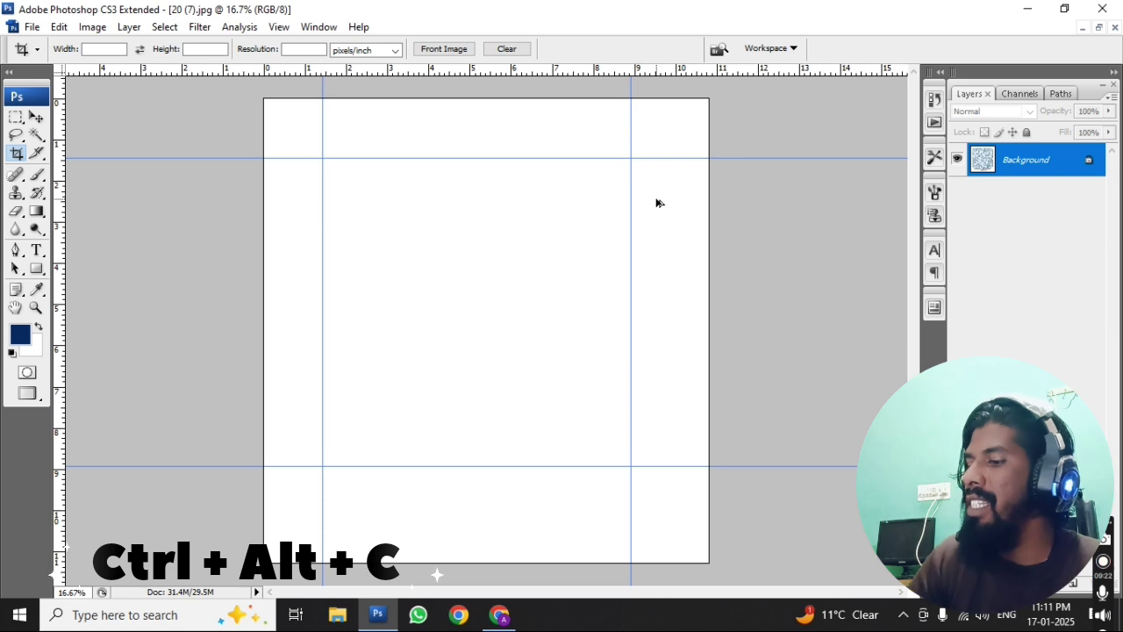
key("ctrl+alt+c")
left_click(550, 243)
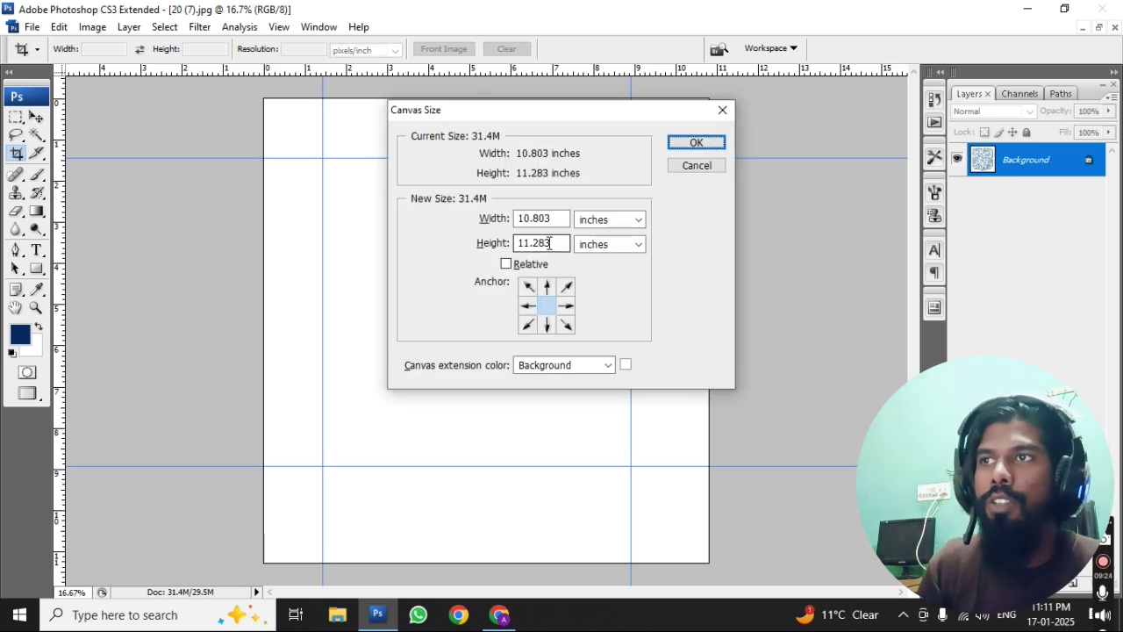
left_click(539, 219)
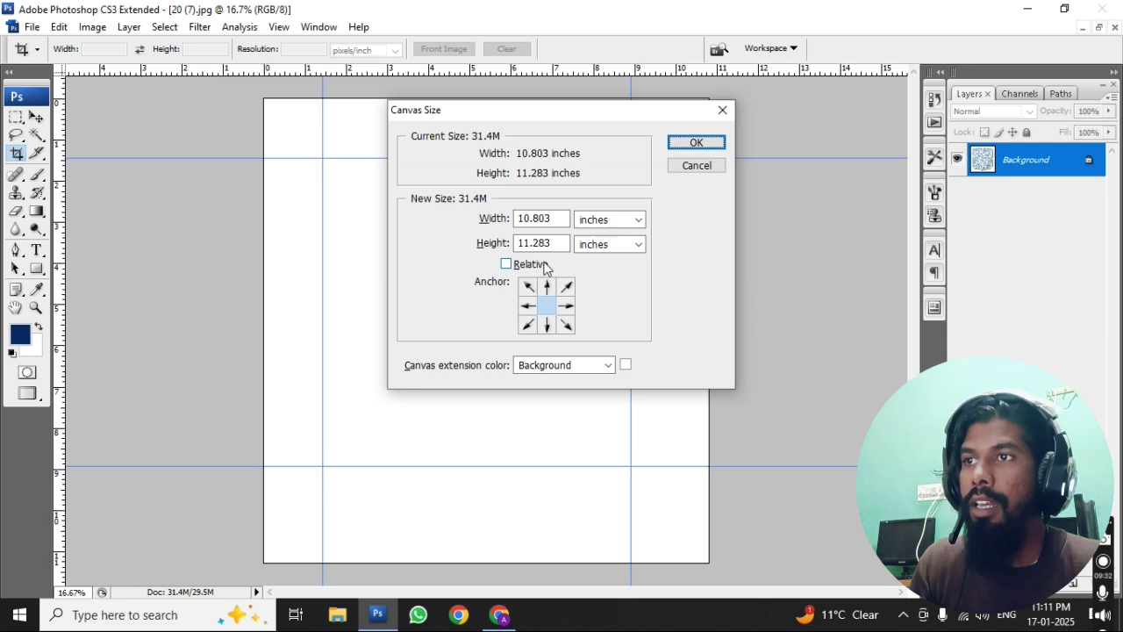
left_click(698, 168)
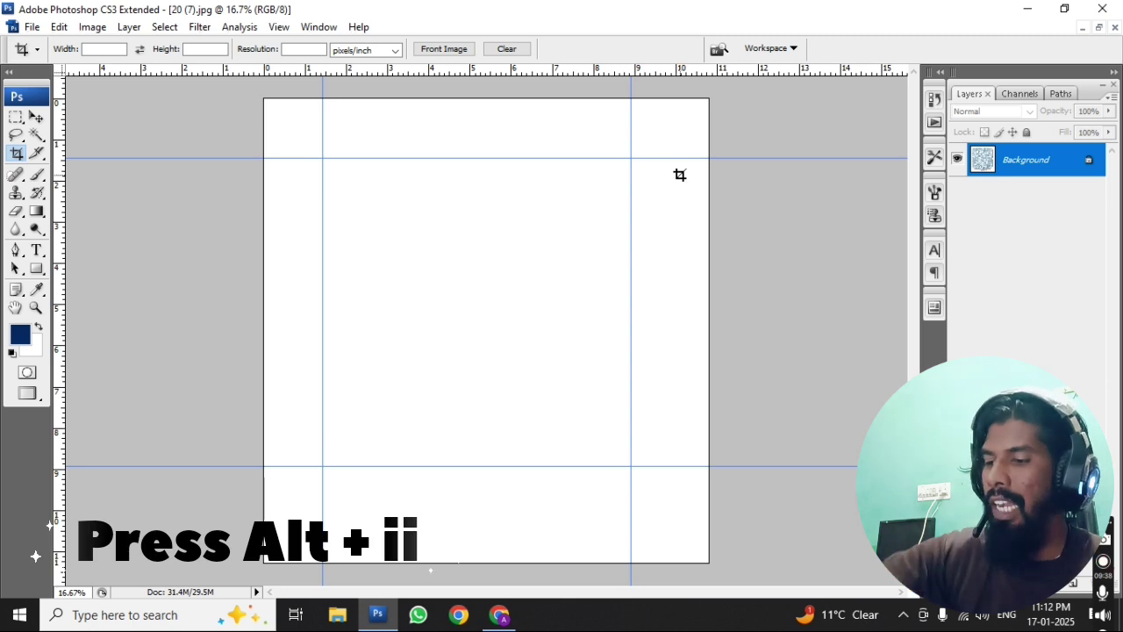
Examine the dimensions, resolution and resampling methods in the Image Size dialog, and close it without changes.
key("alt+i")
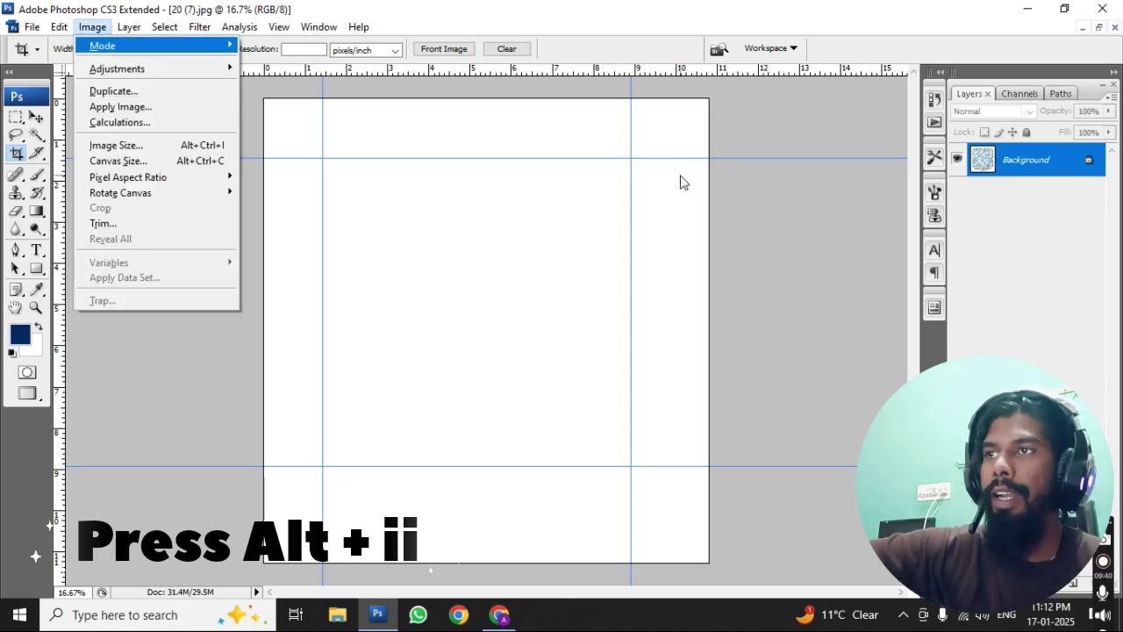
key("i")
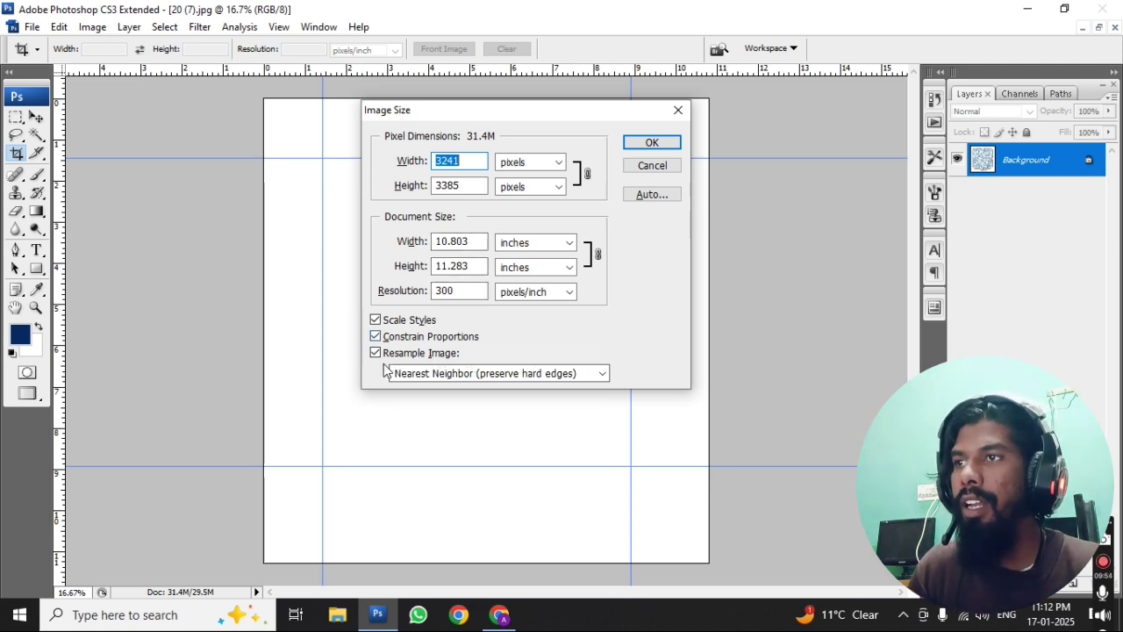
left_click(525, 376)
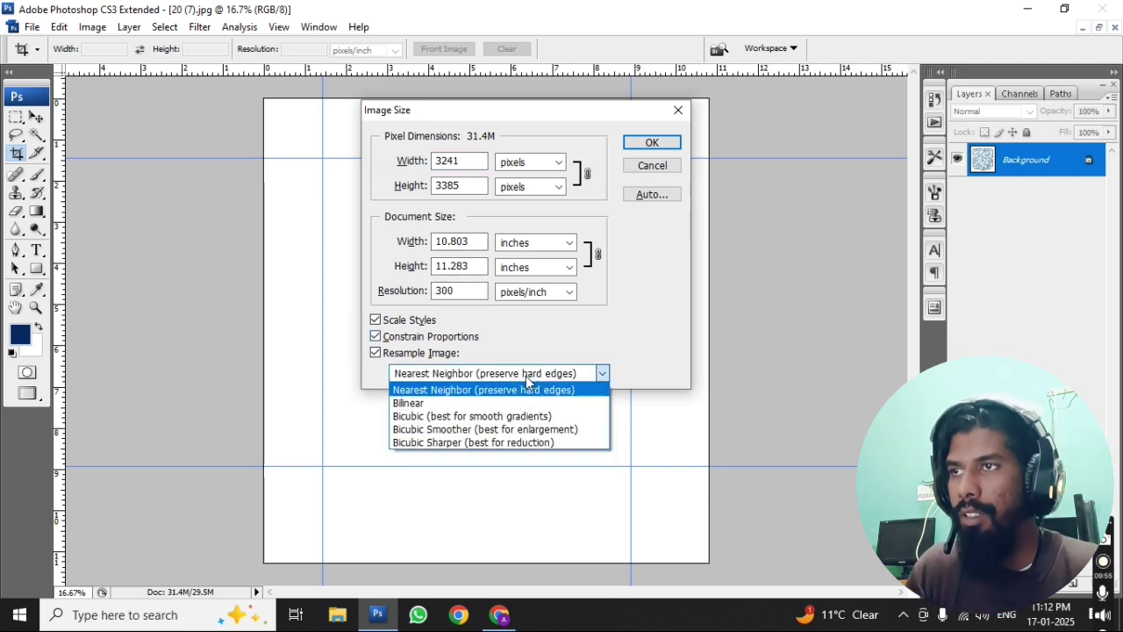
left_click(525, 375)
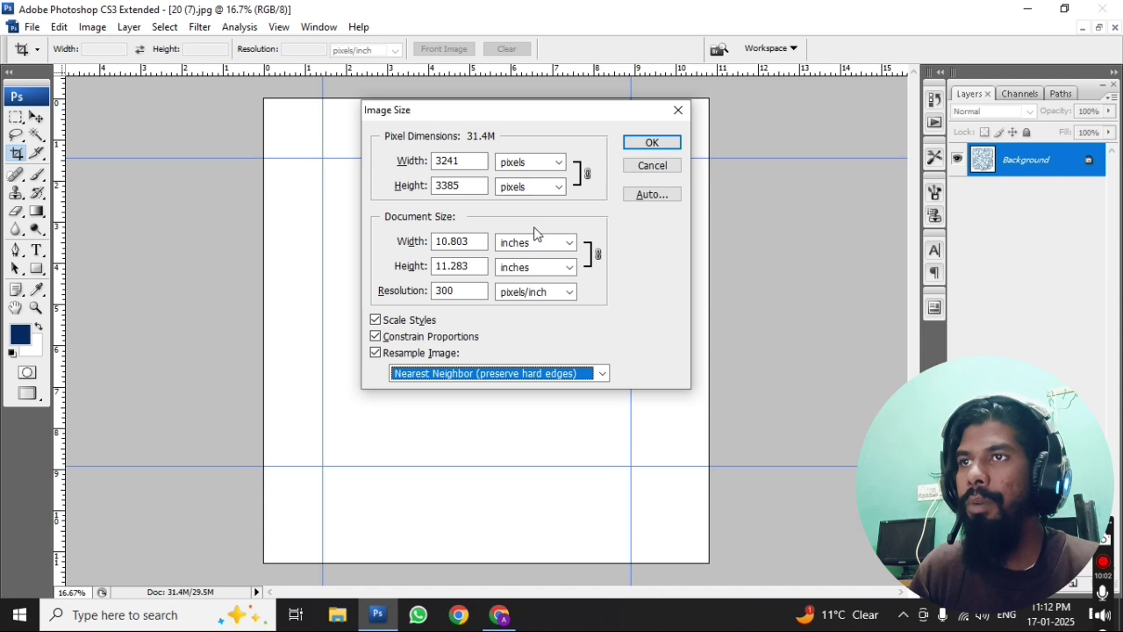
left_click(666, 164)
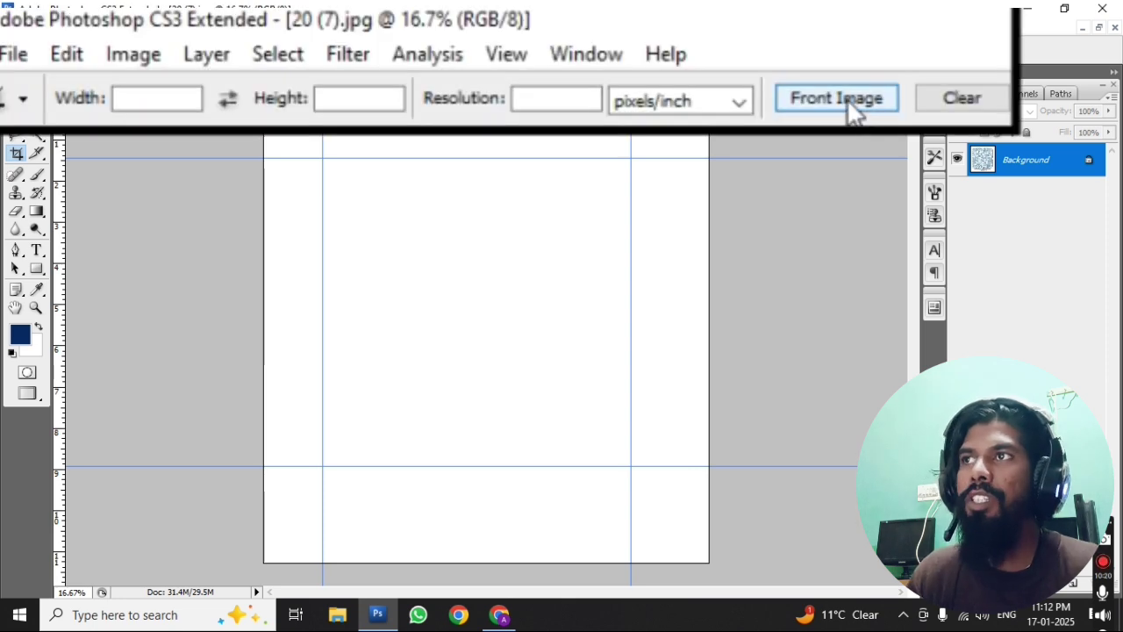
Load the current image's dimensions and resolution into the Crop tool with Front Image, and open the floral design 03 (10).jpg.
left_click(848, 101)
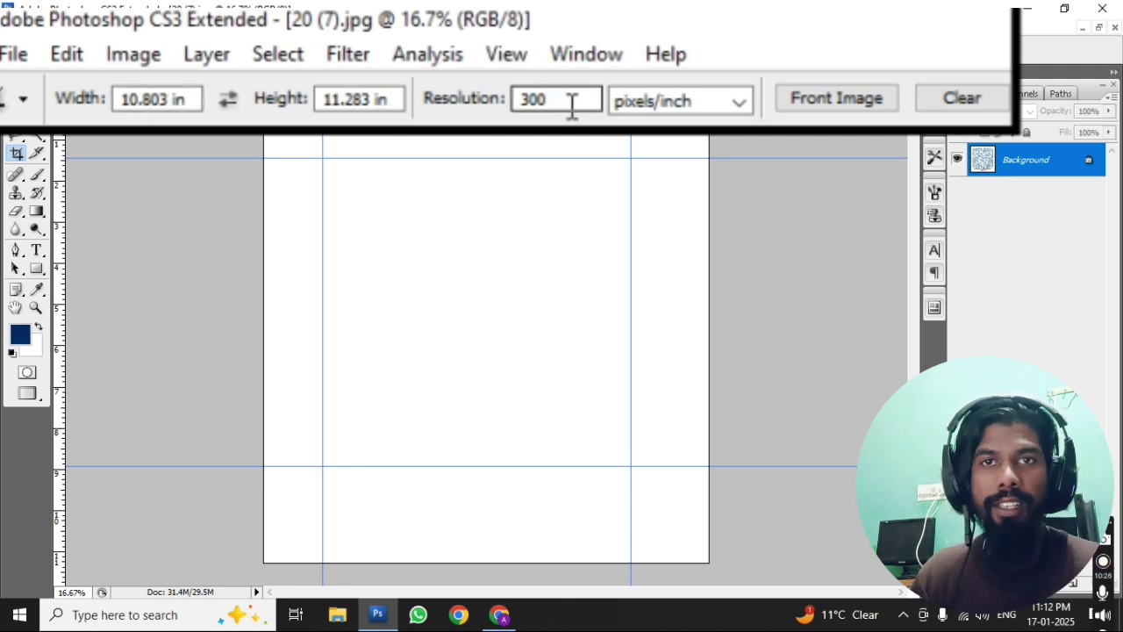
key("ctrl+o")
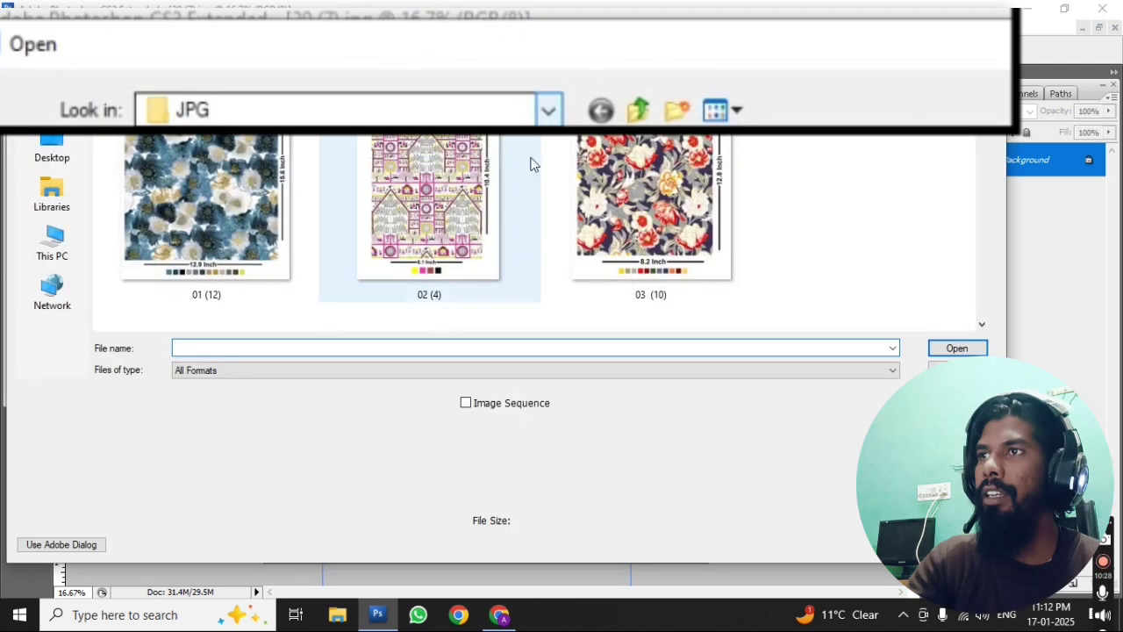
double_click(602, 141)
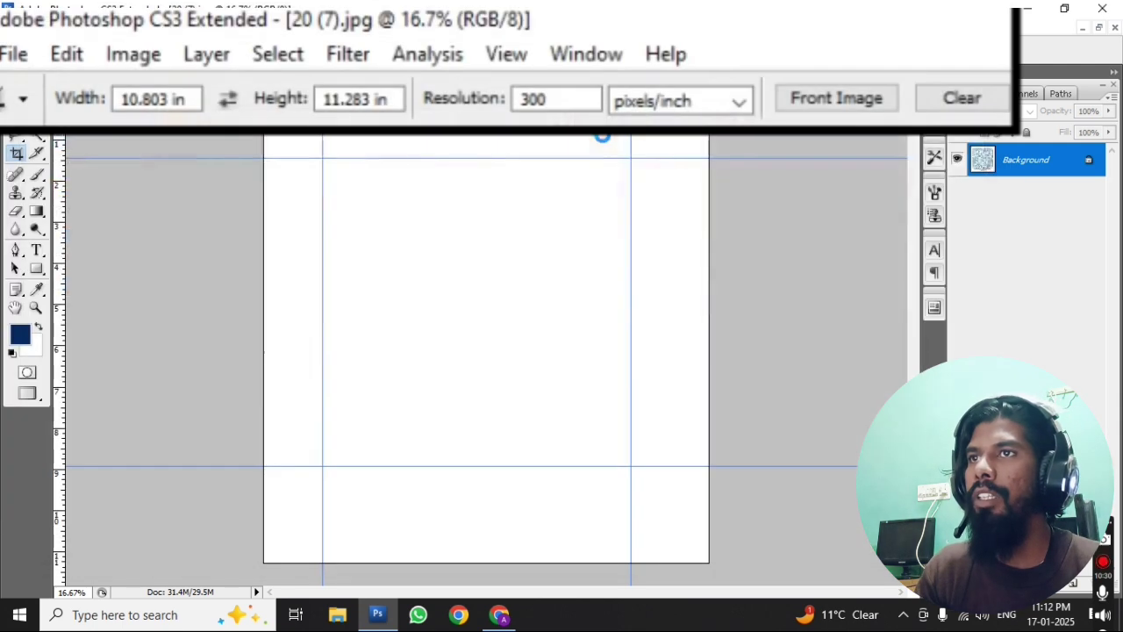
Clear the crop size, and apply Front Image alternately to 03 (10).jpg and 20 (7).jpg, ending with 20 (7).jpg at 10.803 × 11.283 in.
left_click(962, 98)
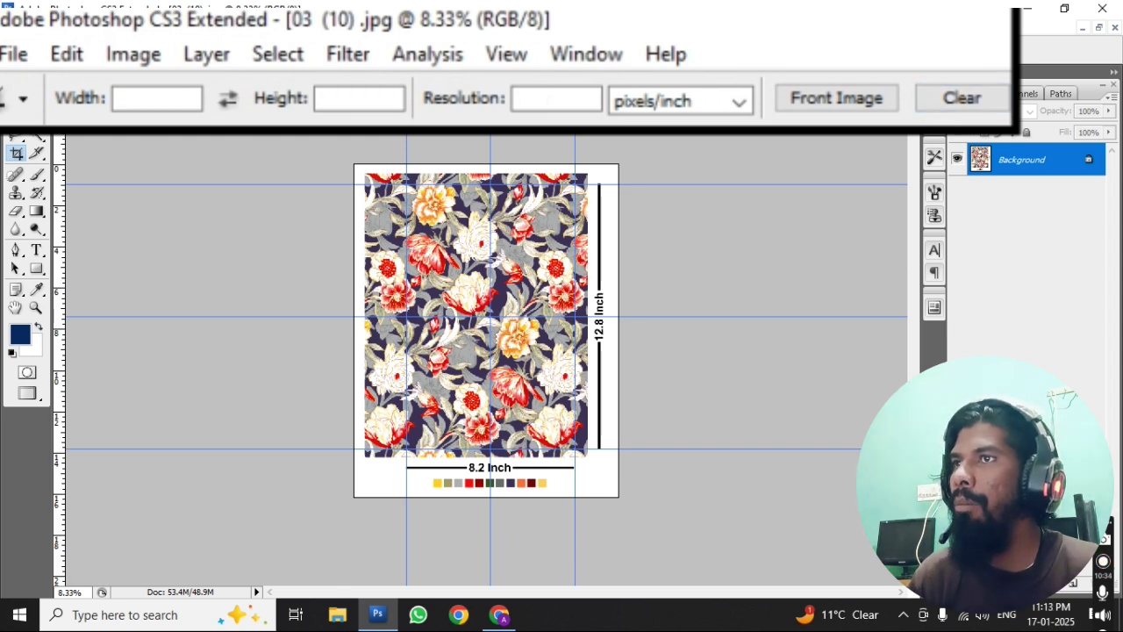
left_click(843, 100)
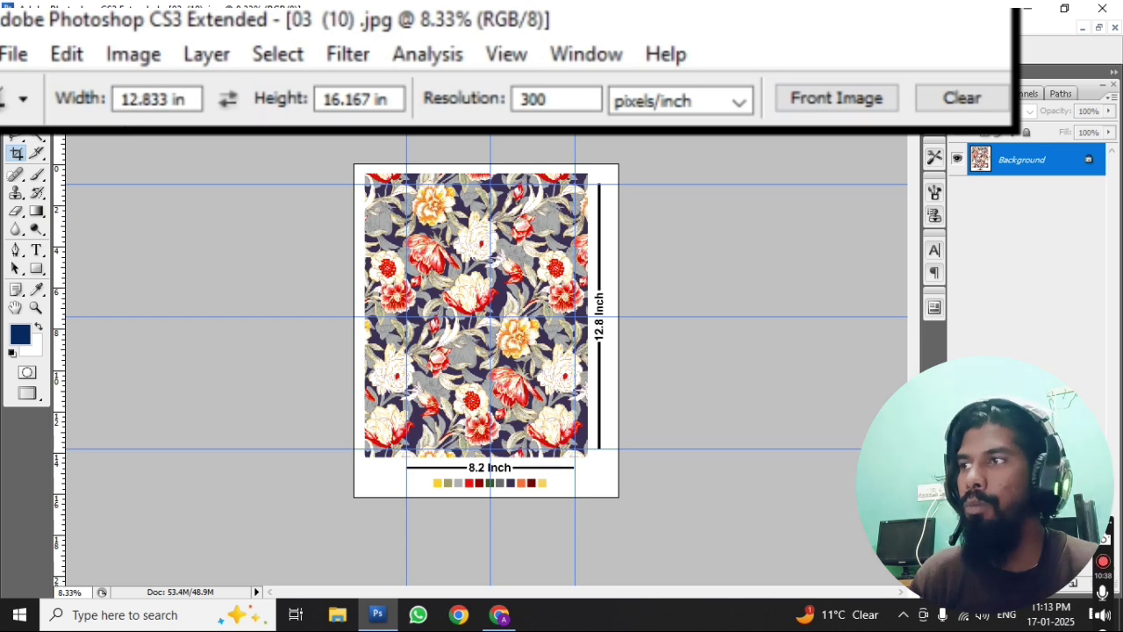
key("ctrl+Tab")
left_click(873, 104)
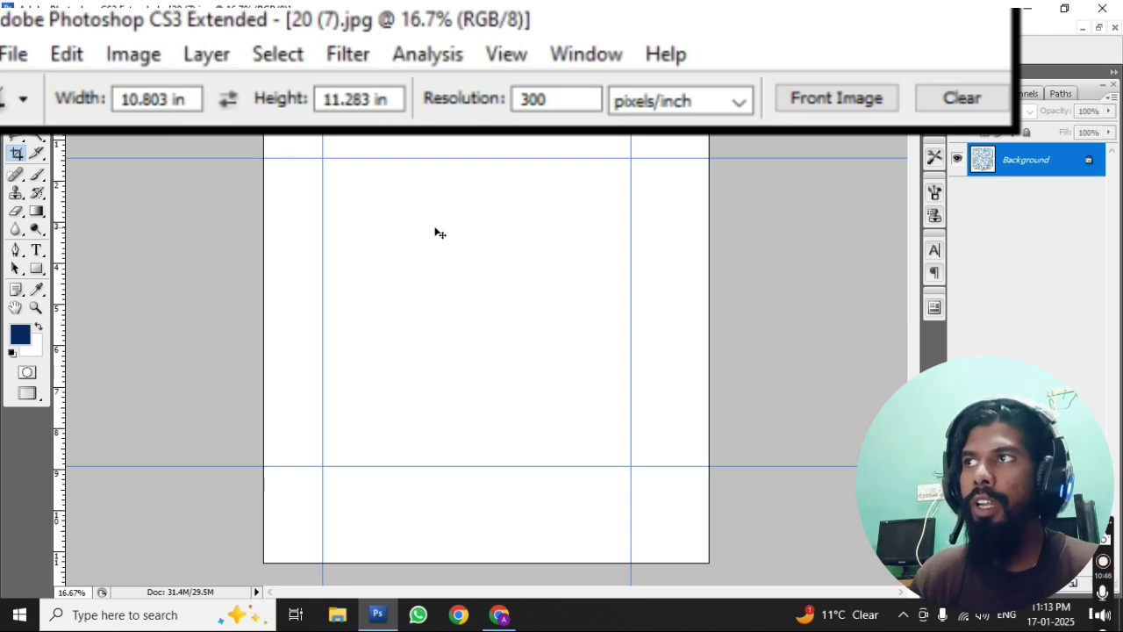
key("ctrl+Tab")
left_click(845, 101)
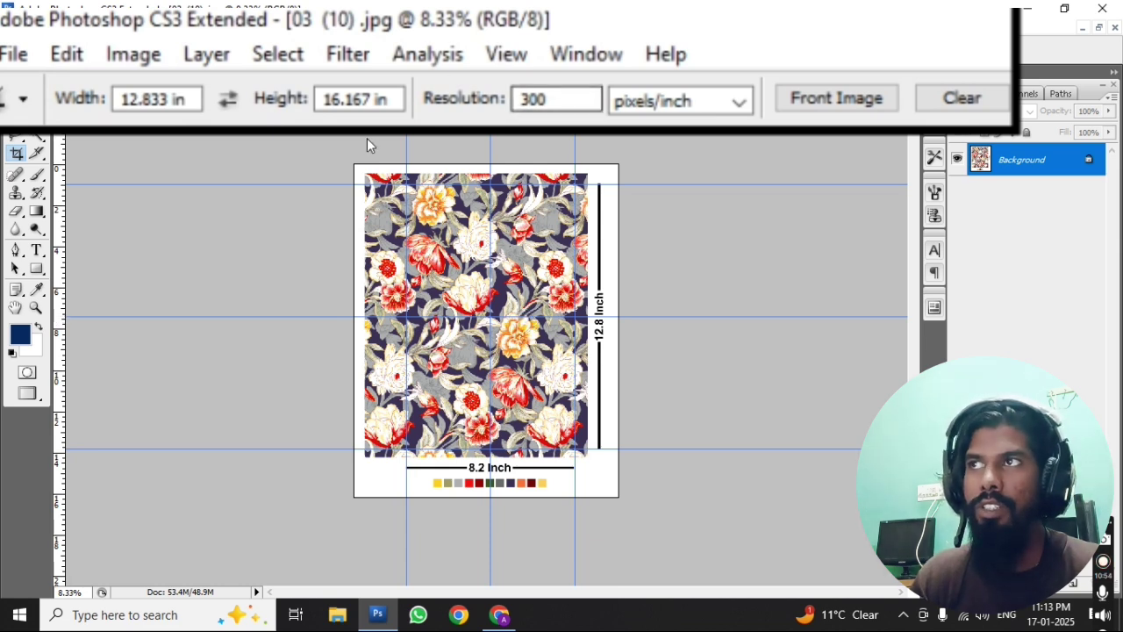
key("ctrl+Tab")
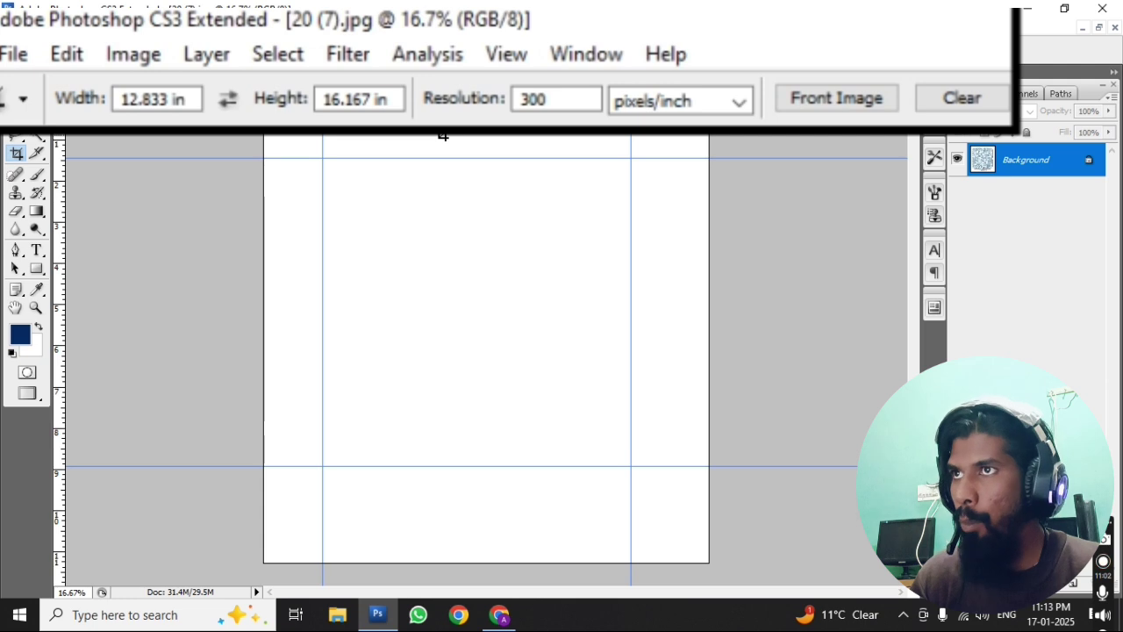
left_click(848, 100)
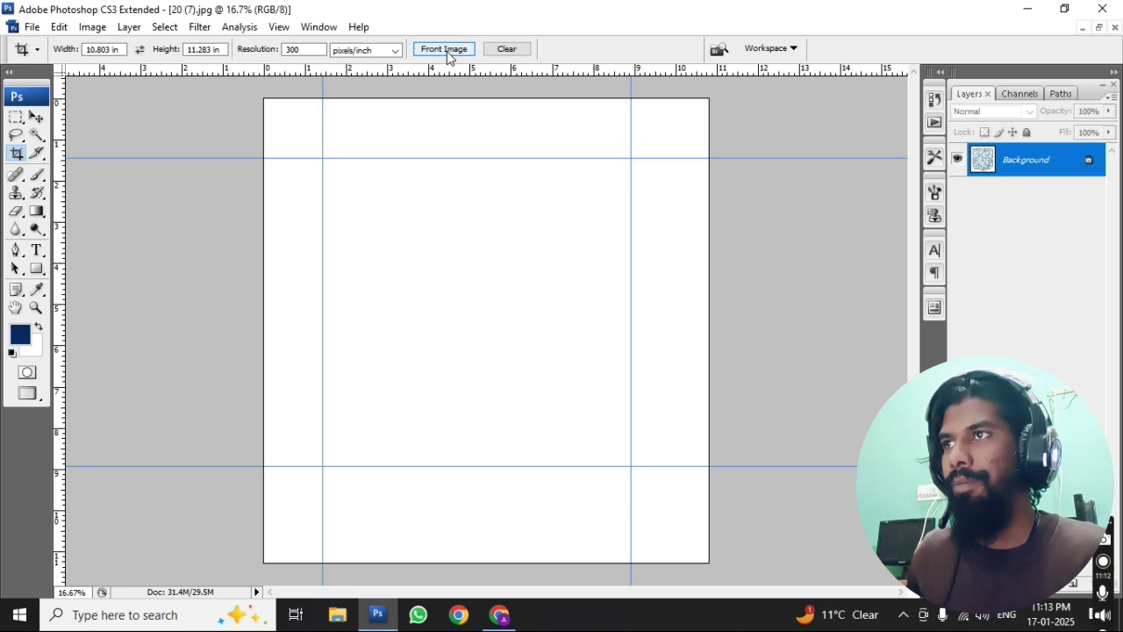
Draw a crop frame over the whole canvas of 20 (7).jpg, and try resizing it with fixed proportions.
left_click_drag(281, 138, 770, 591)
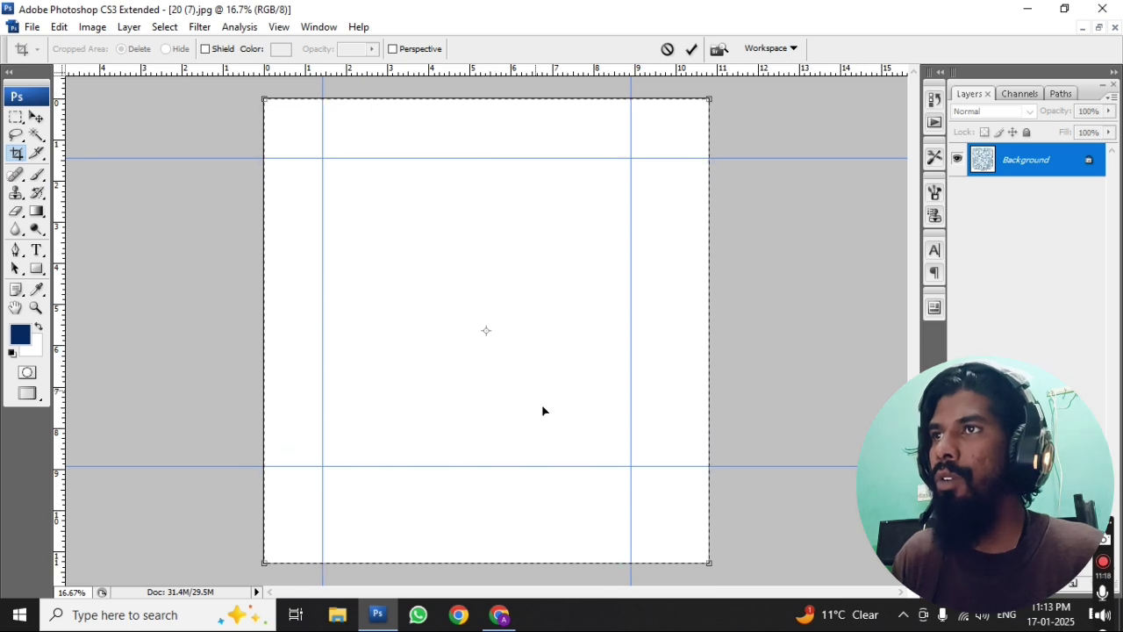
left_click_drag(707, 378, 706, 535)
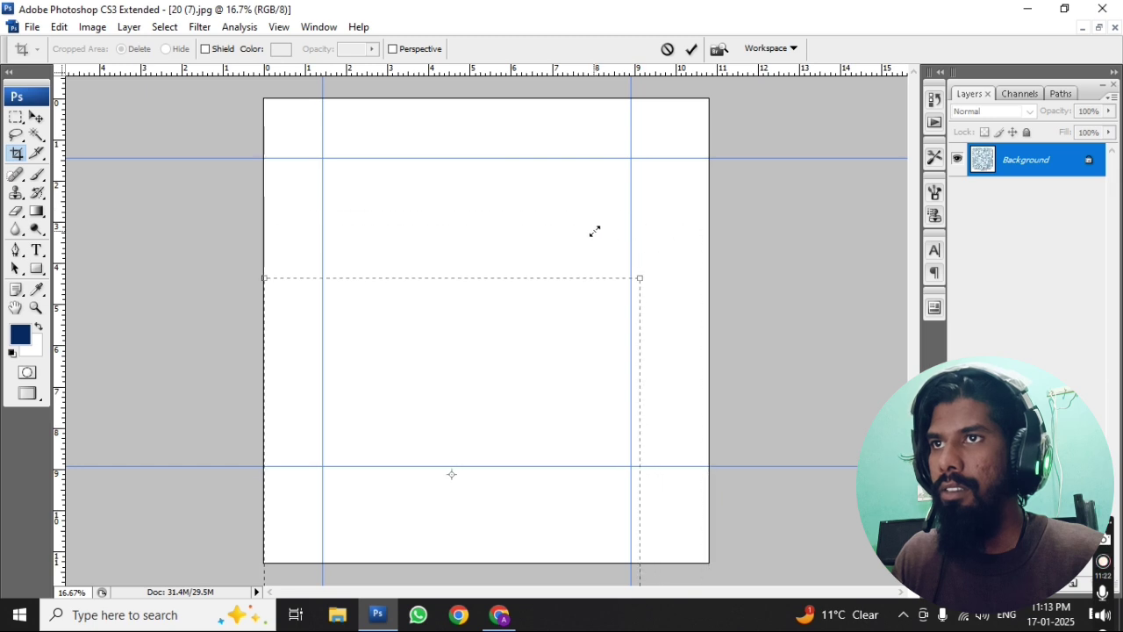
double_click(553, 300)
Draw a crop frame about 2.4 by 2.5 in around the leaf sprigs in the upper middle of the design.
key("ctrl+minus")
key("ctrl+minus")
key("ctrl+minus")
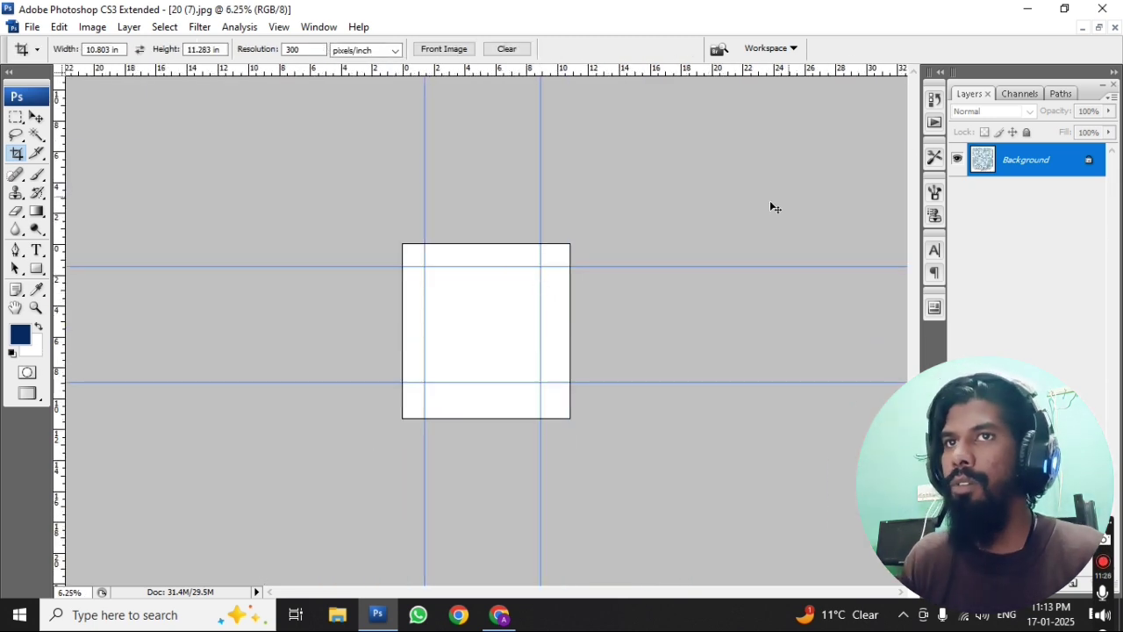
left_click_drag(501, 303, 529, 358)
left_click(320, 188)
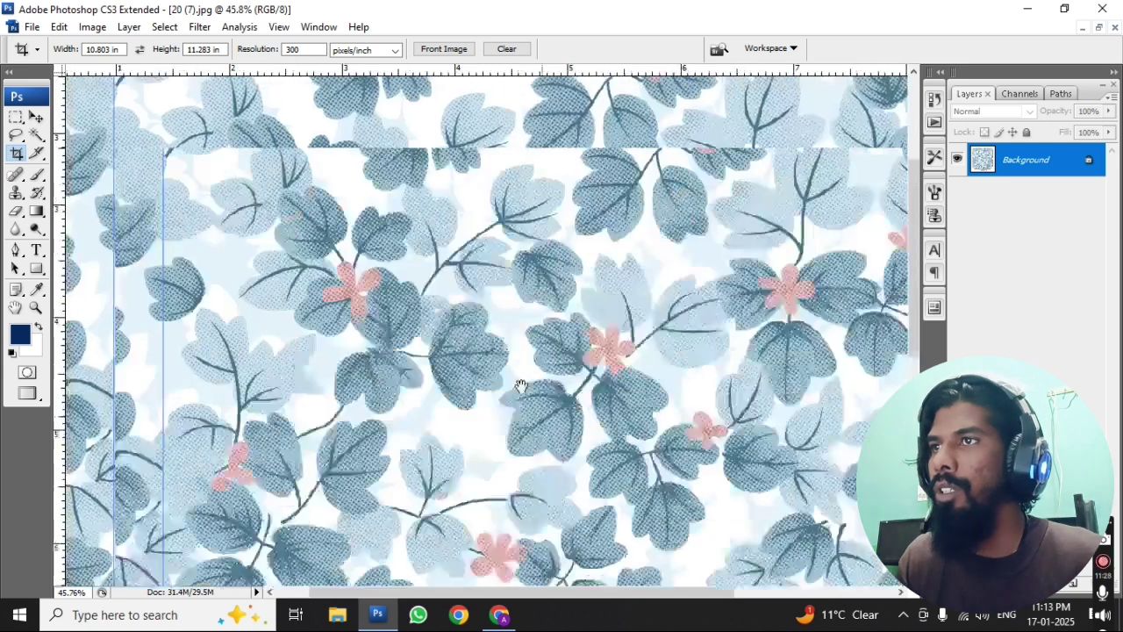
left_click_drag(615, 391, 653, 383)
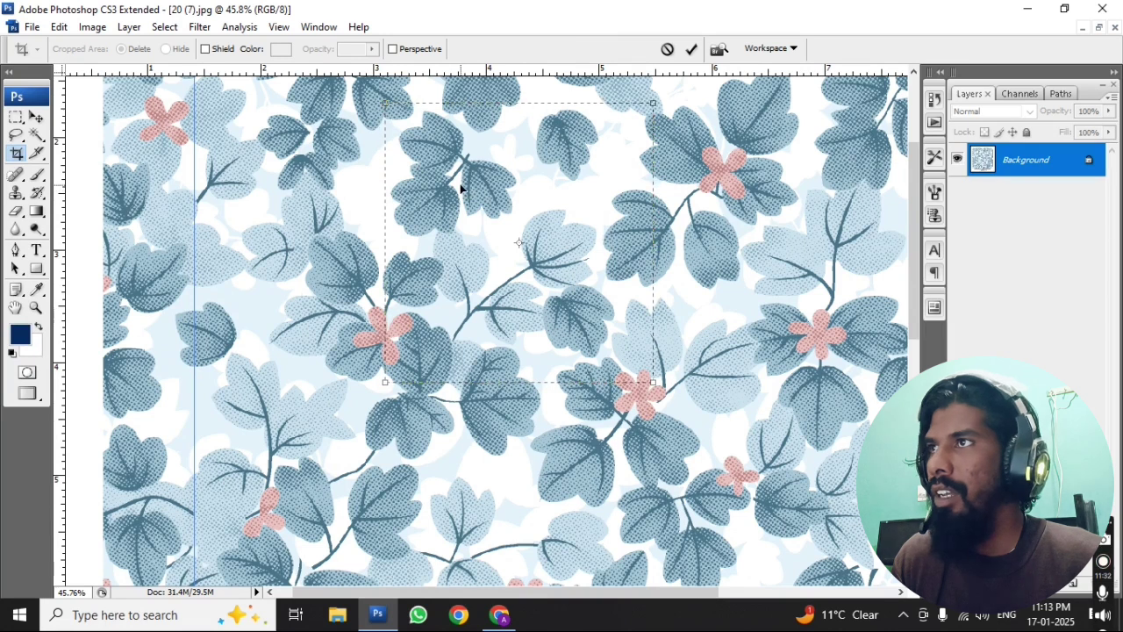
Reduce the crop frame to about 2.2 by 2.3 in, apply the crop, and undo it to restore the full design.
left_click_drag(653, 383, 632, 360)
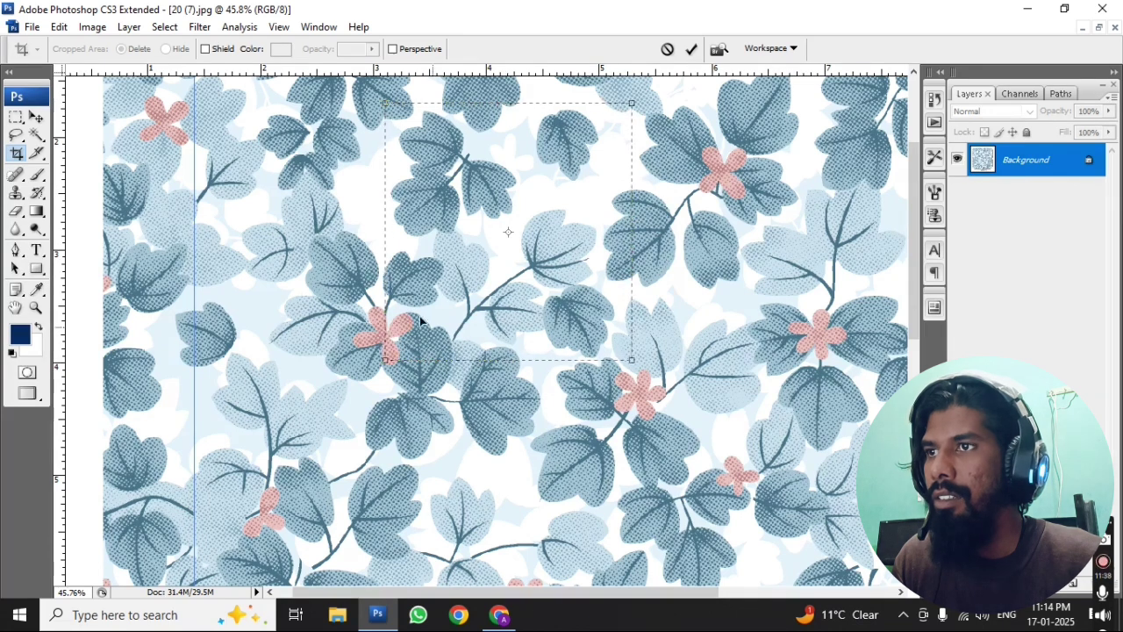
key("Return")
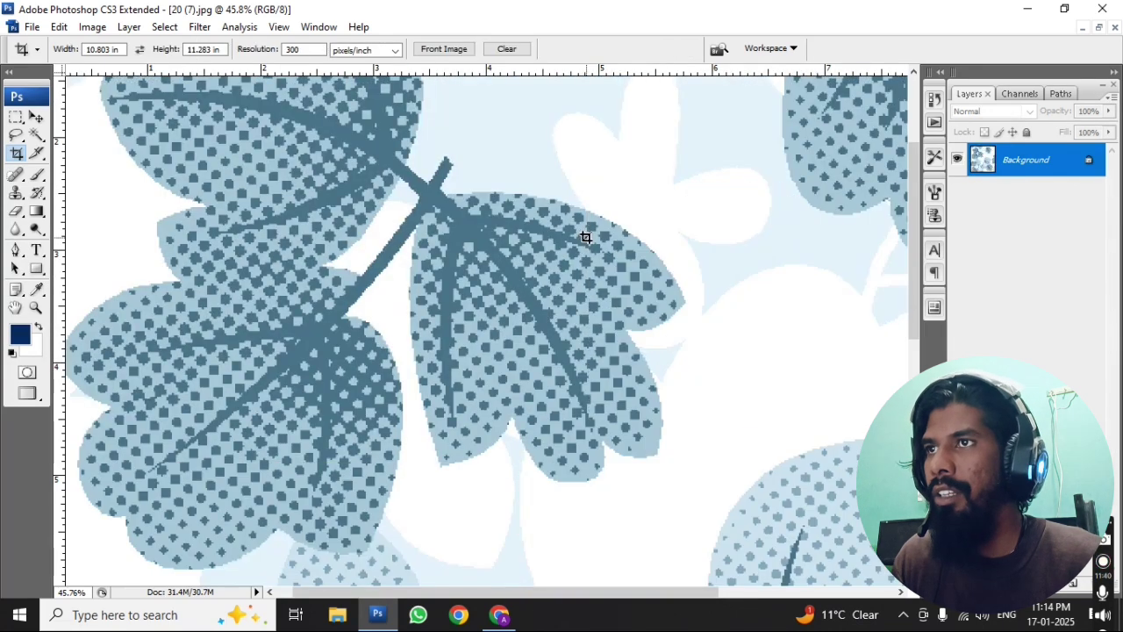
key("ctrl+minus")
key("ctrl+minus")
key("ctrl+minus")
key("ctrl+minus")
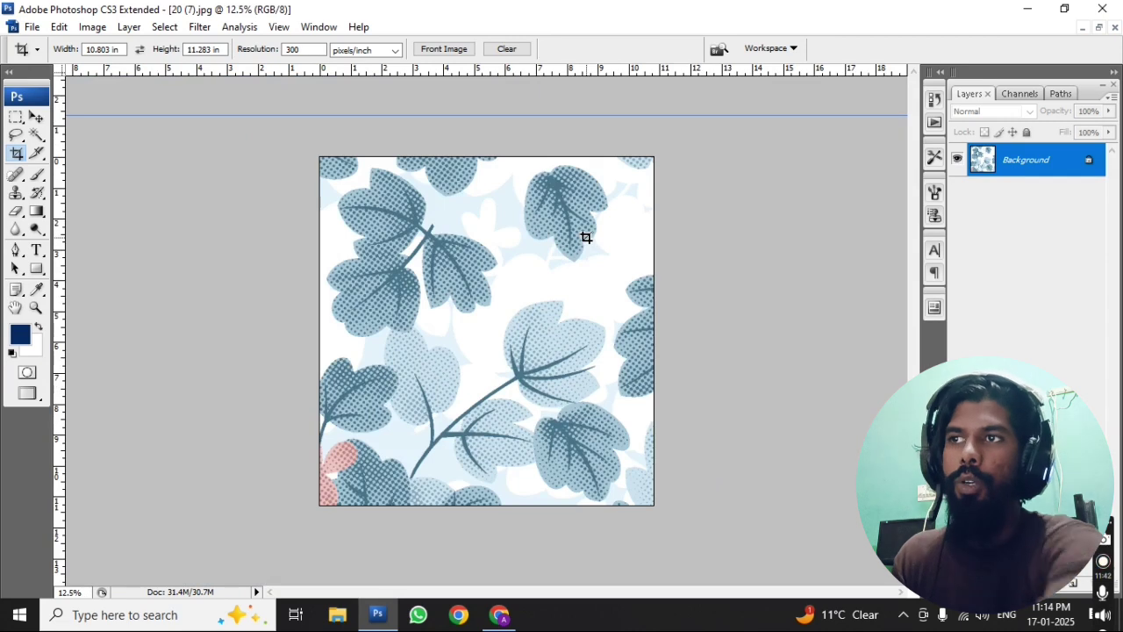
key("ctrl+minus")
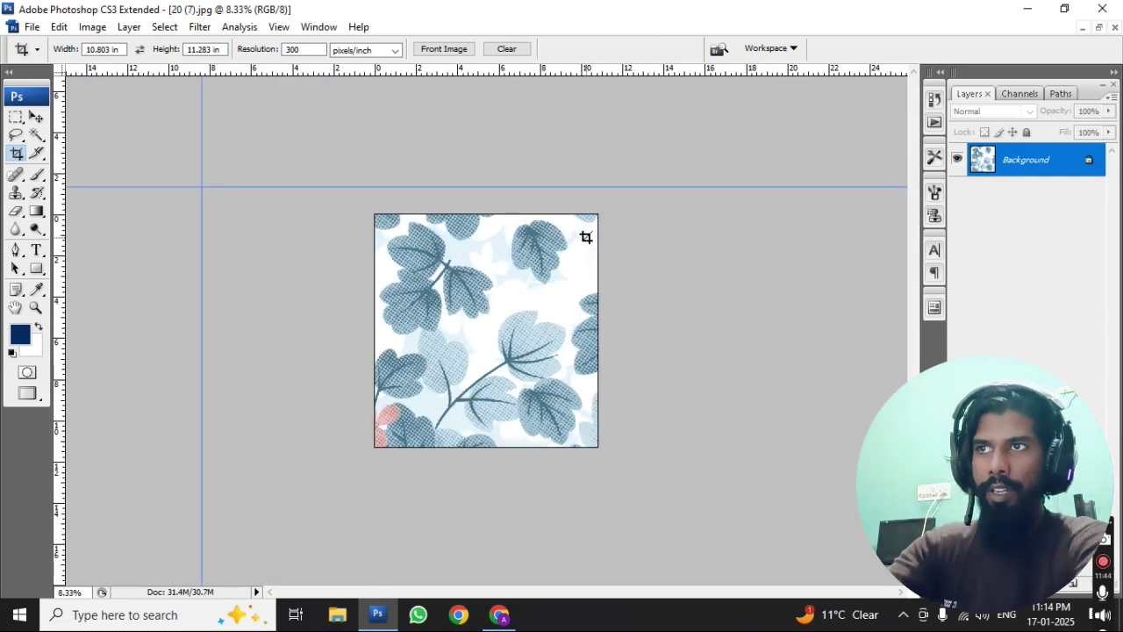
key("ctrl+alt+z")
key("ctrl+alt+z")
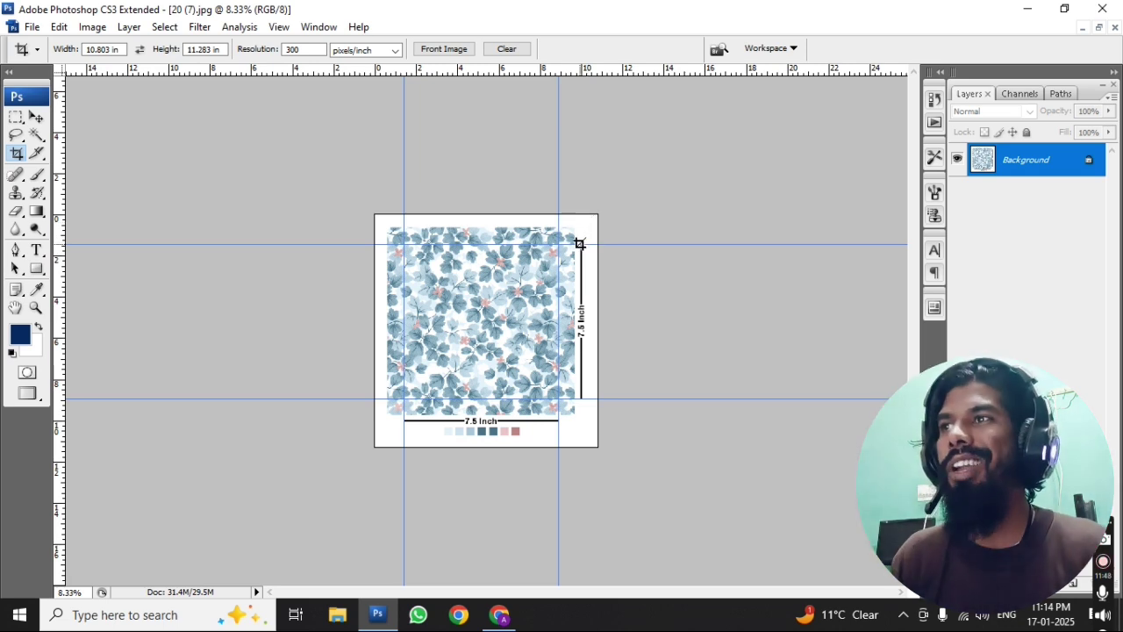
Clear the crop size values and draw a free crop frame about 4.4 by 3.9 in over the middle of the design.
left_click_drag(434, 257, 534, 377)
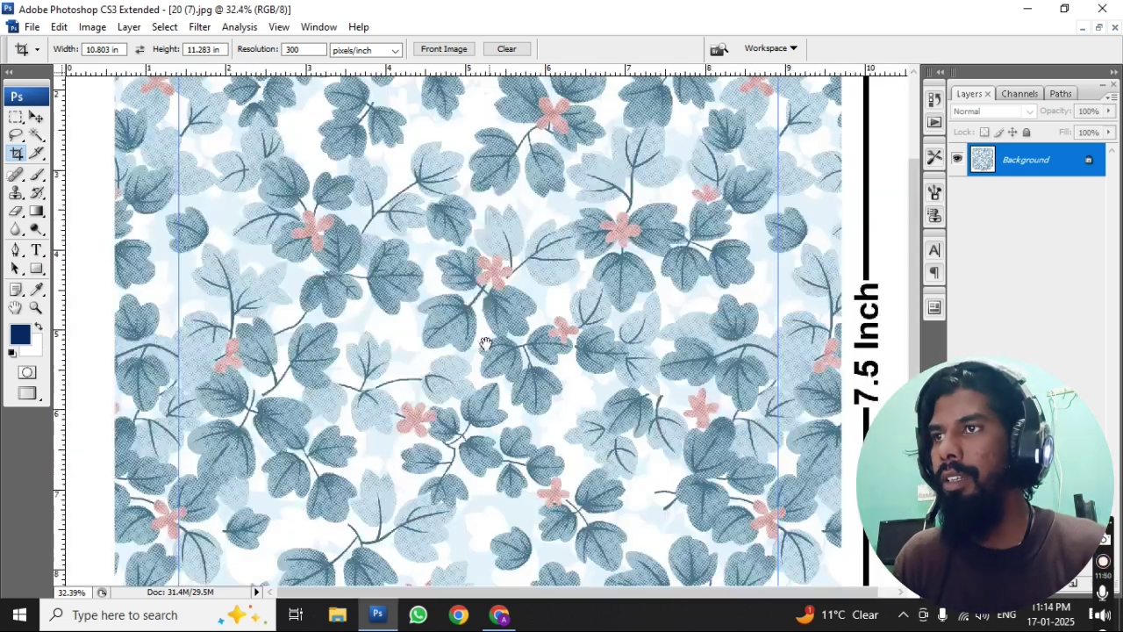
left_click(506, 49)
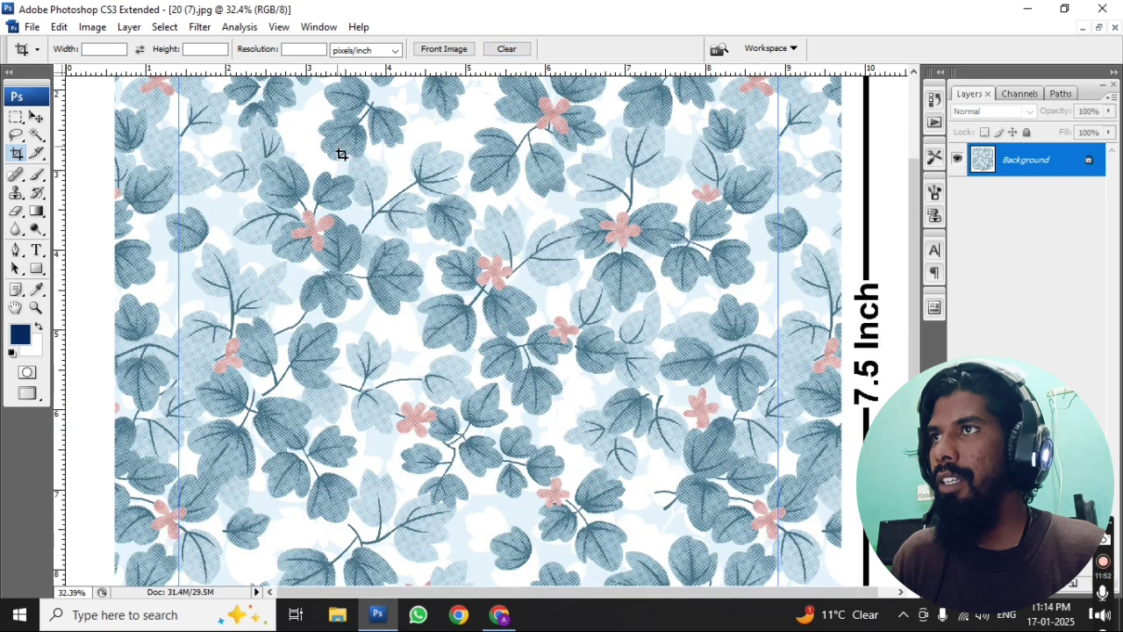
left_click_drag(683, 451, 691, 458)
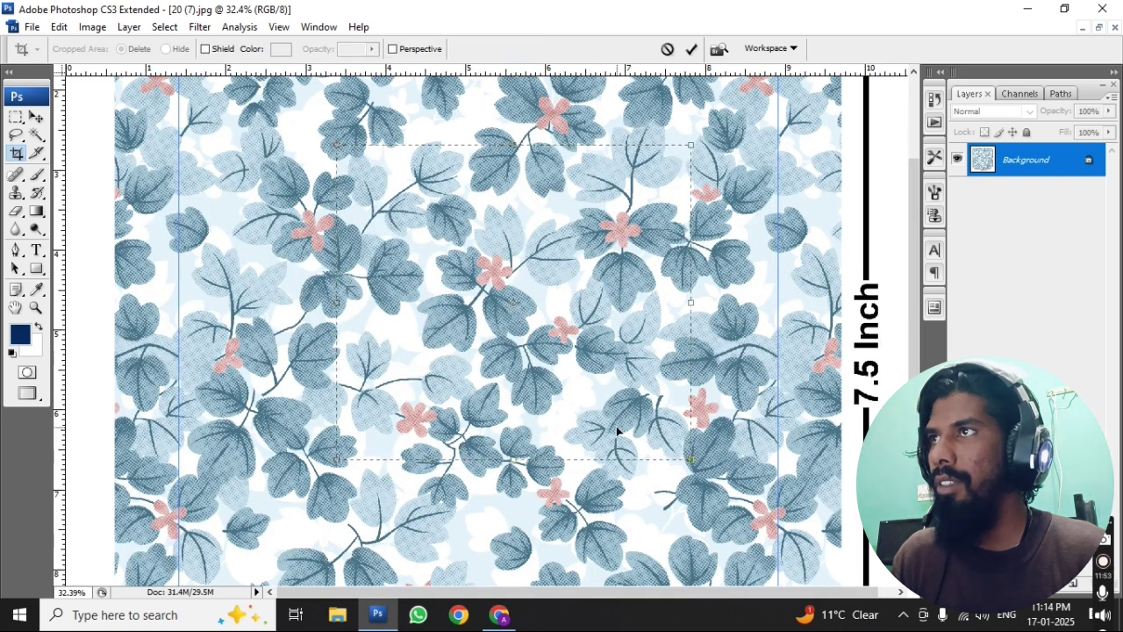
Turn on the crop shield, preview a dark red shield color (#990730), and return it to black (#000000).
left_click(206, 50)
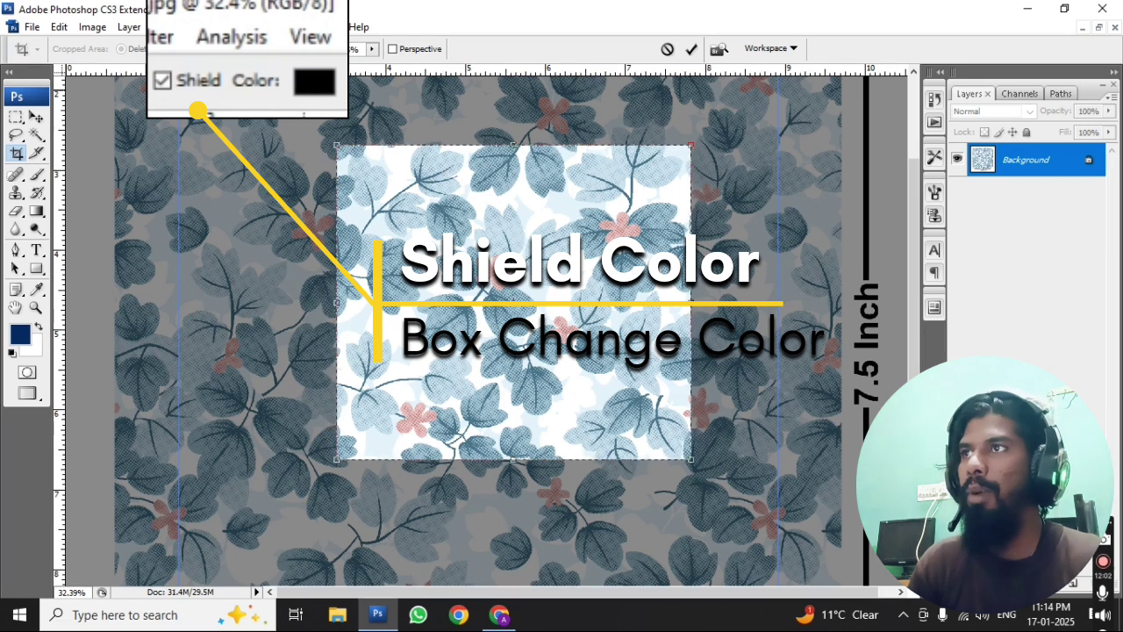
left_click(325, 88)
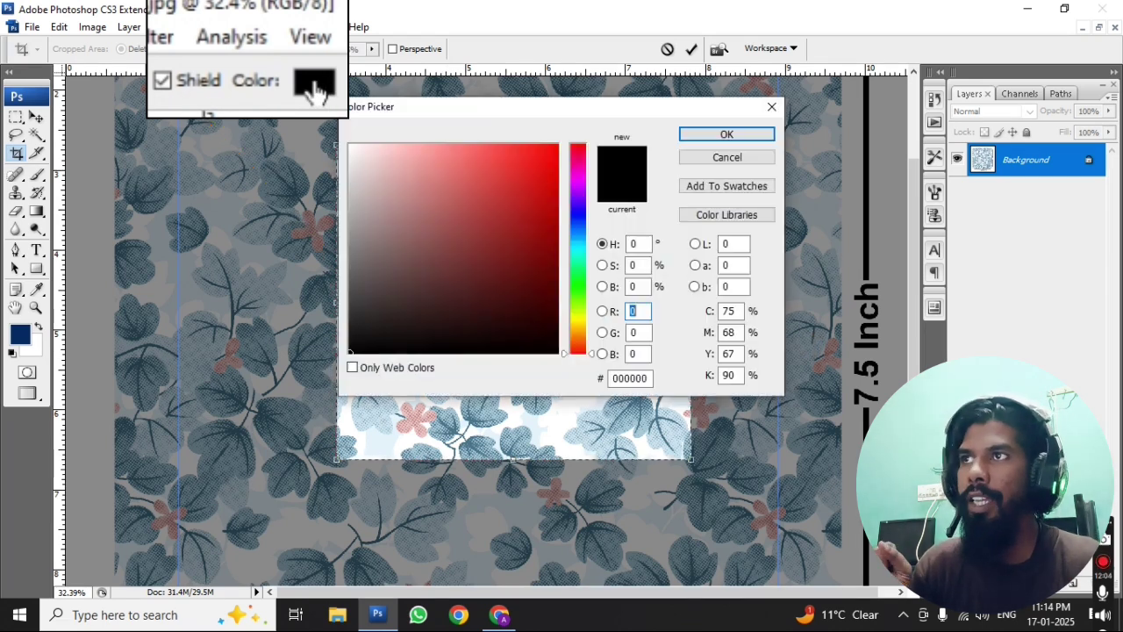
left_click(514, 178)
mouse_move(514, 178)
left_mouse_down()
mouse_move(536, 171)
mouse_move(546, 241)
mouse_move(582, 230)
mouse_move(577, 149)
mouse_move(579, 352)
mouse_move(585, 154)
left_mouse_up()
mouse_move(529, 155)
left_mouse_down()
mouse_move(504, 271)
mouse_move(549, 228)
left_mouse_up()
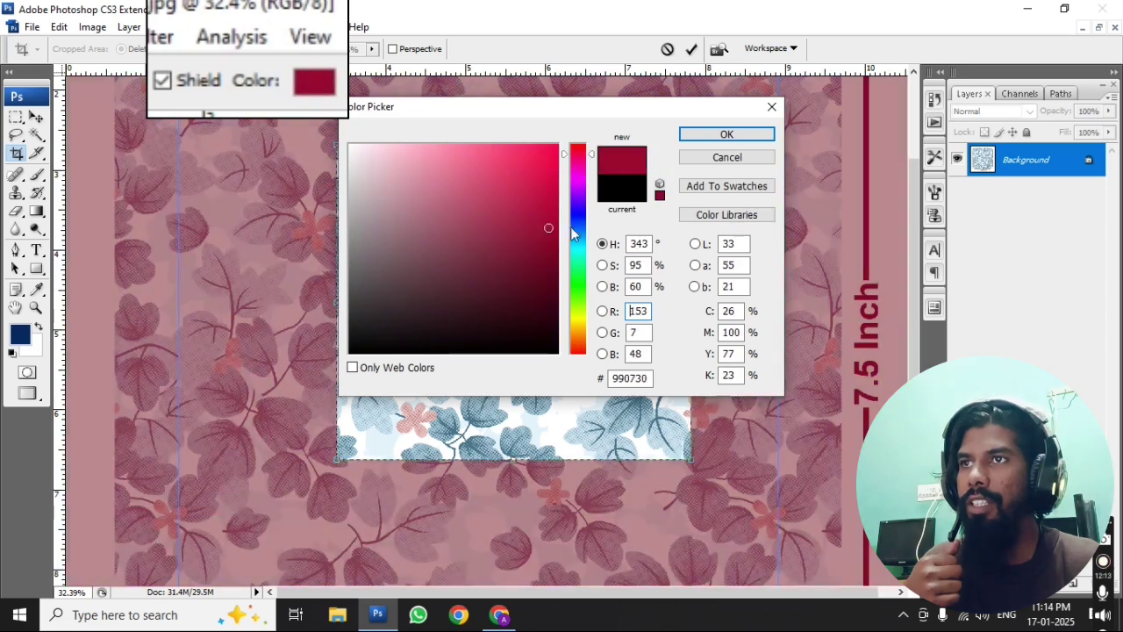
left_click(617, 201)
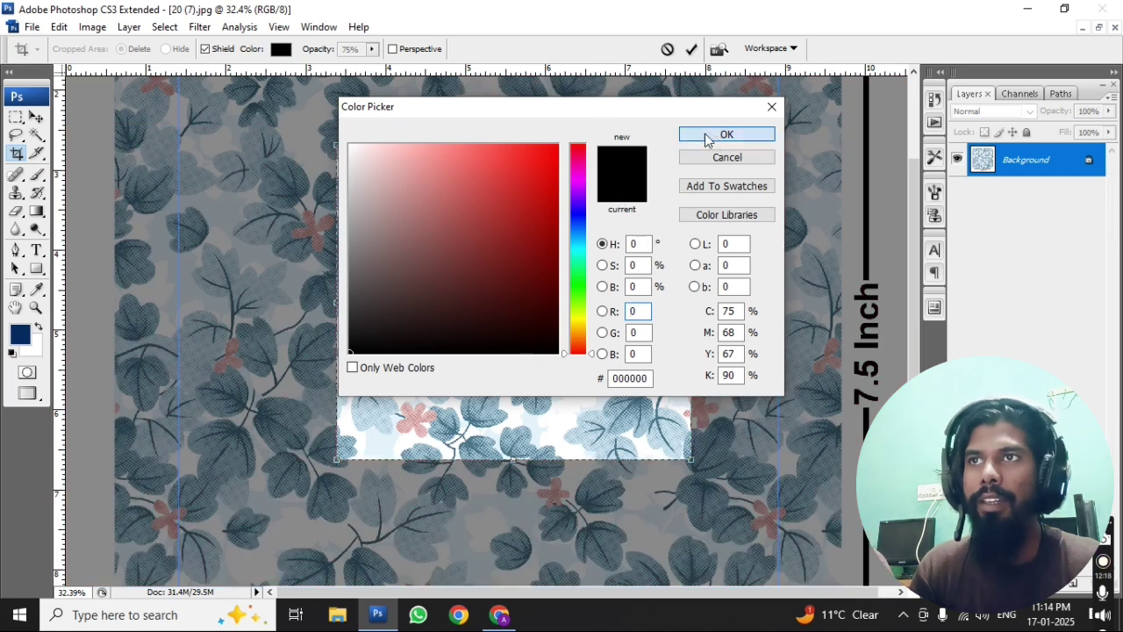
left_click(707, 137)
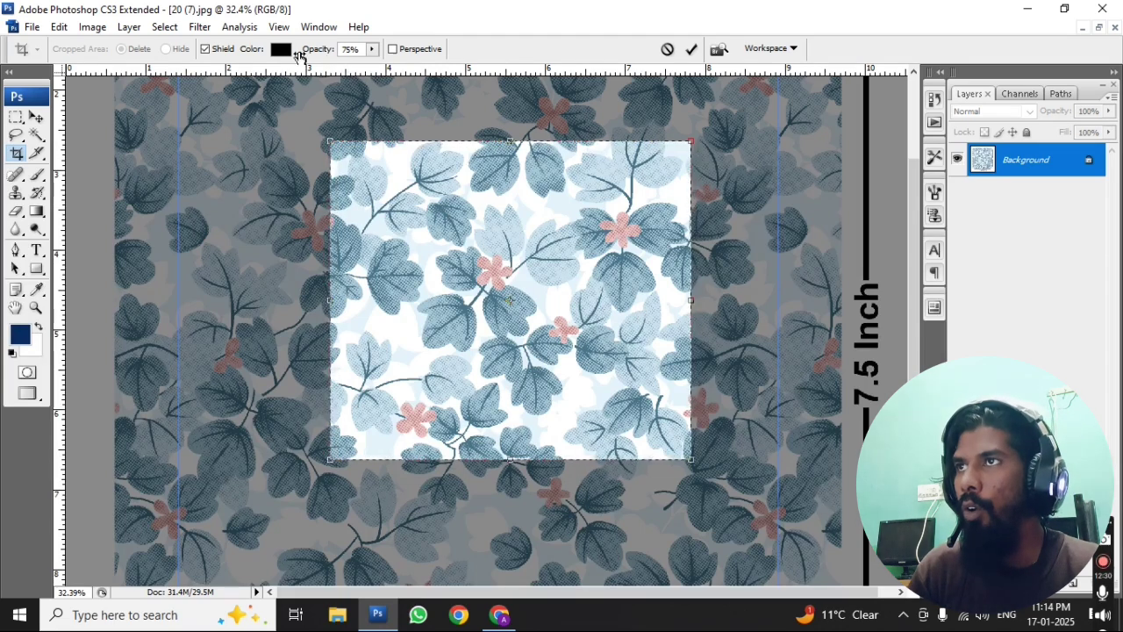
Try the crop shield's opacity at 100% and 97%.
left_click(371, 48)
left_click_drag(371, 65, 374, 65)
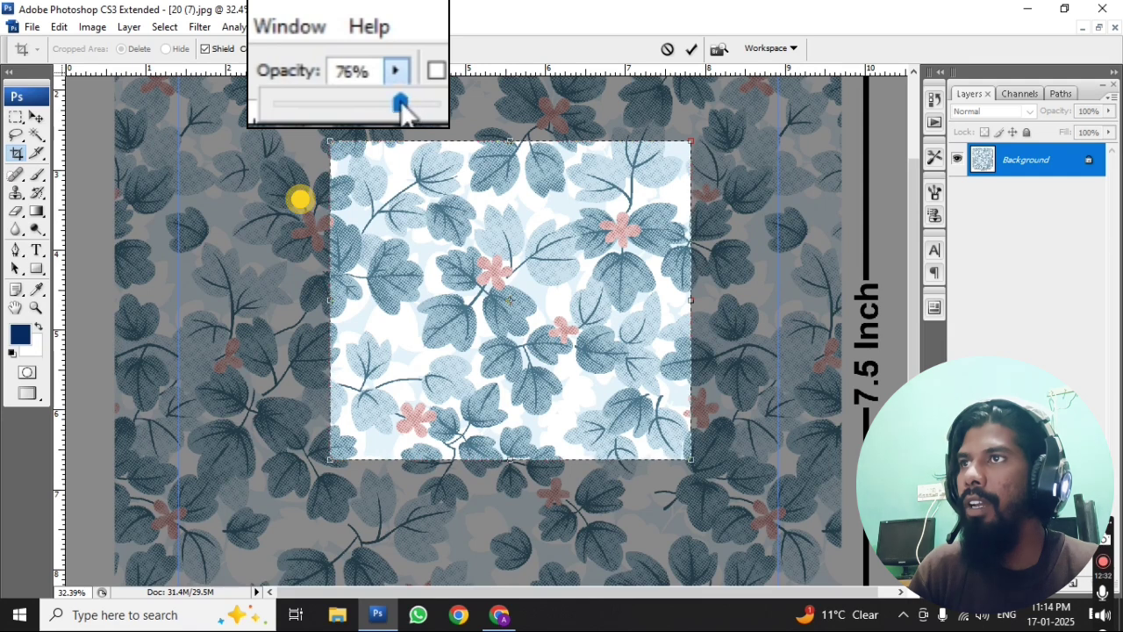
left_click_drag(402, 106, 440, 106)
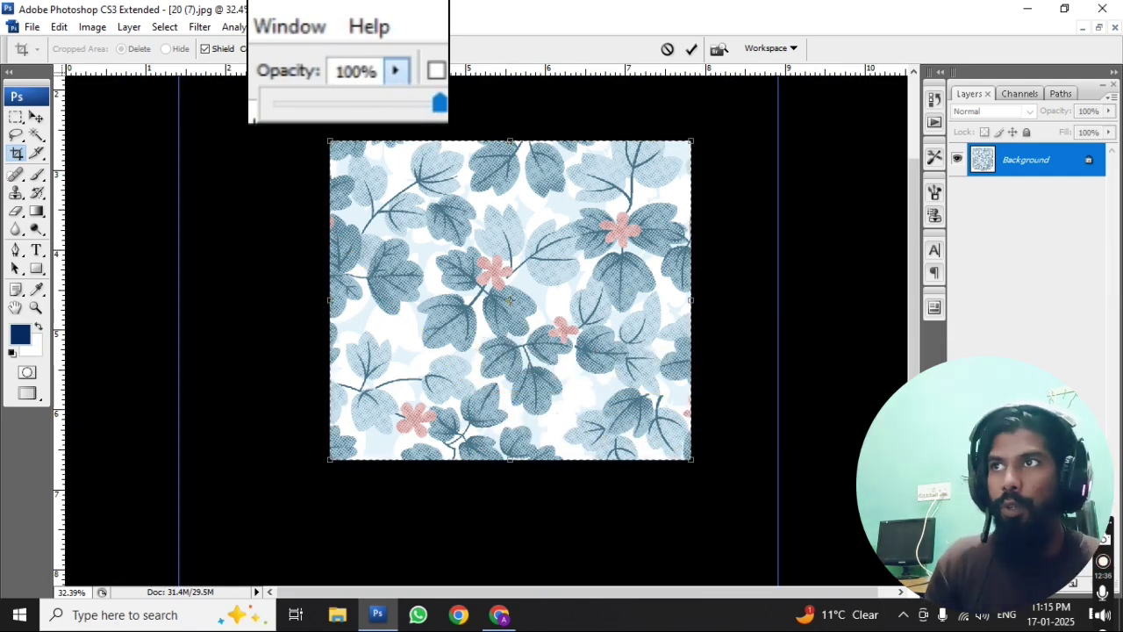
left_click_drag(437, 104, 433, 105)
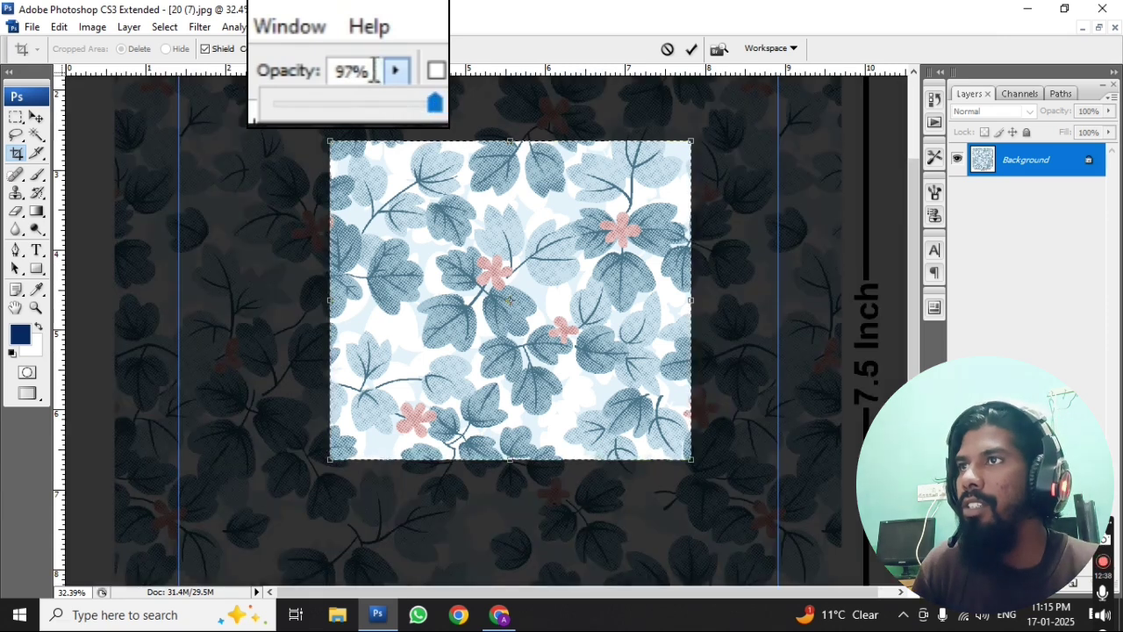
Set the crop shield's opacity to 75% and apply the crop to the framed area.
type("75")
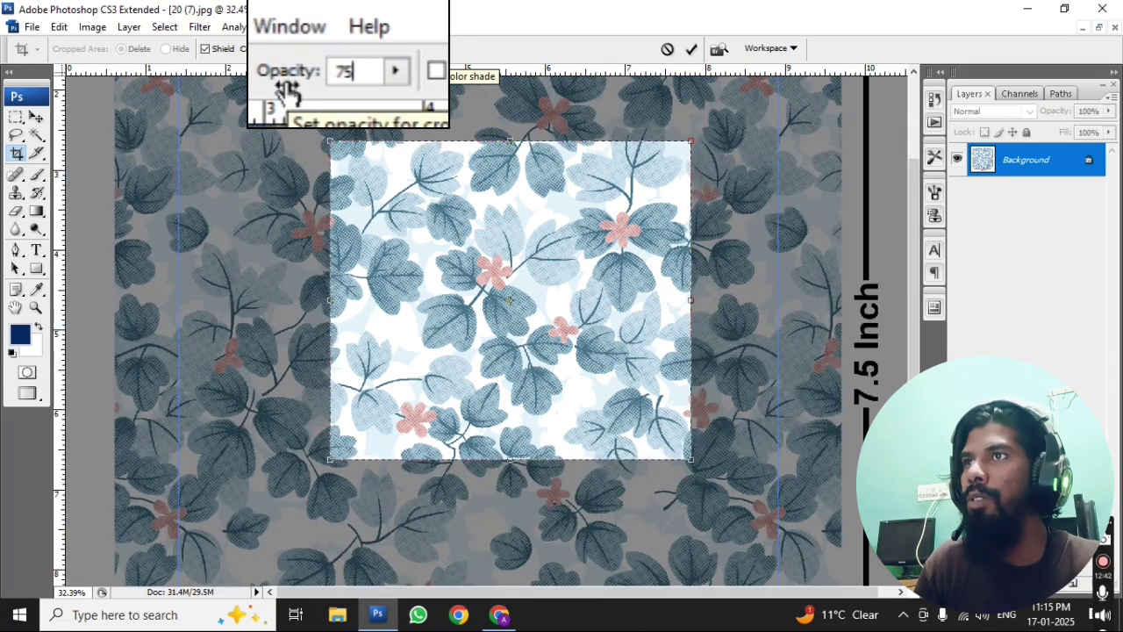
key("Return")
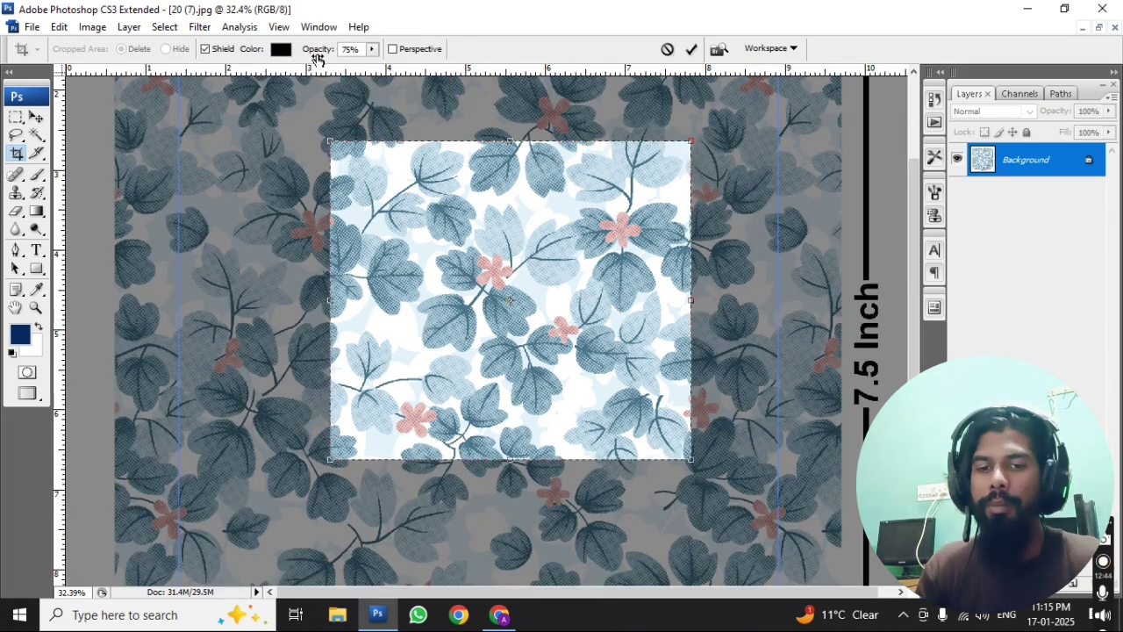
key("Return")
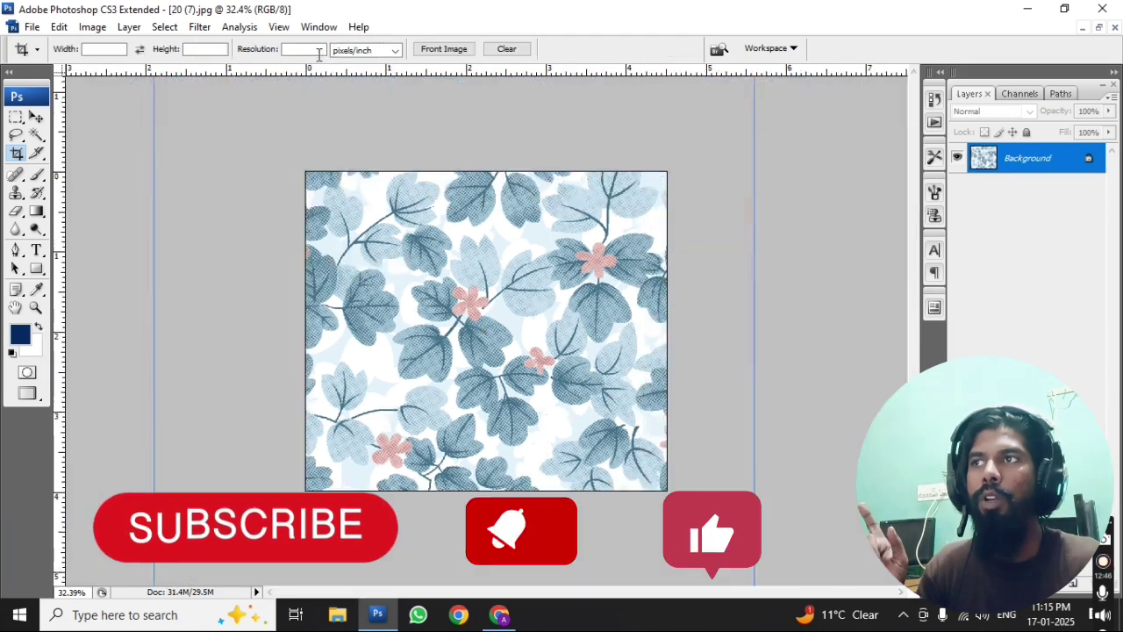